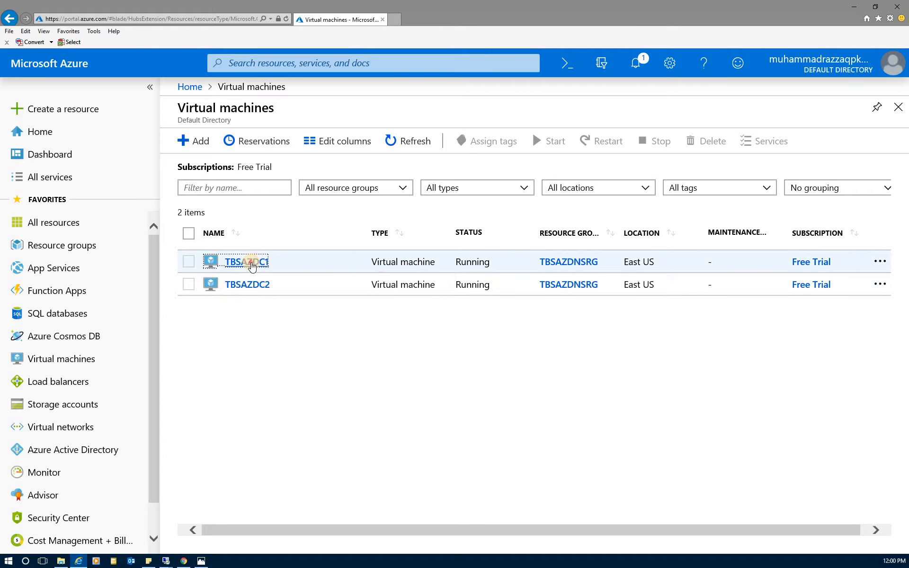
Review the overview pages of TBSAZDC1 and TBSAZDC2 and bring up the 52.224.55.58 remote desktop session
left_click(251, 263)
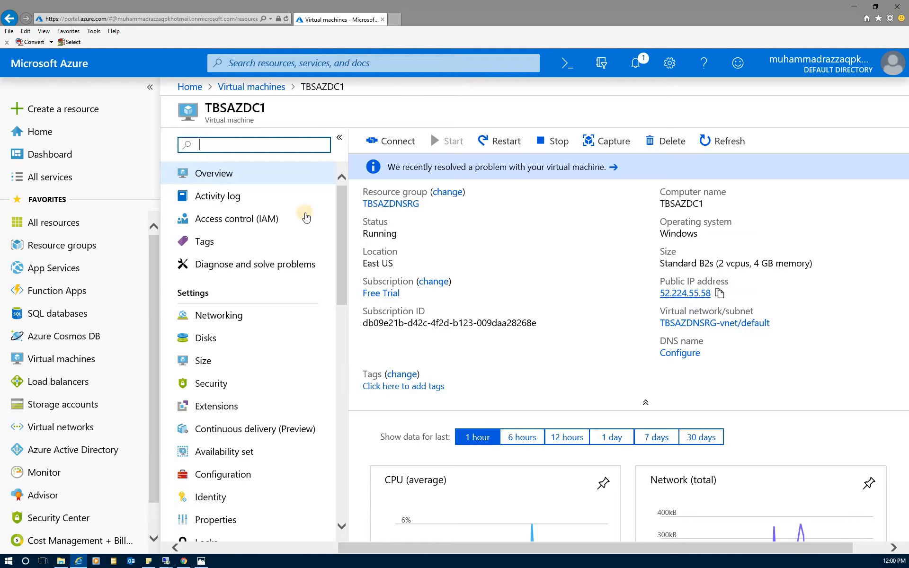
left_click(261, 88)
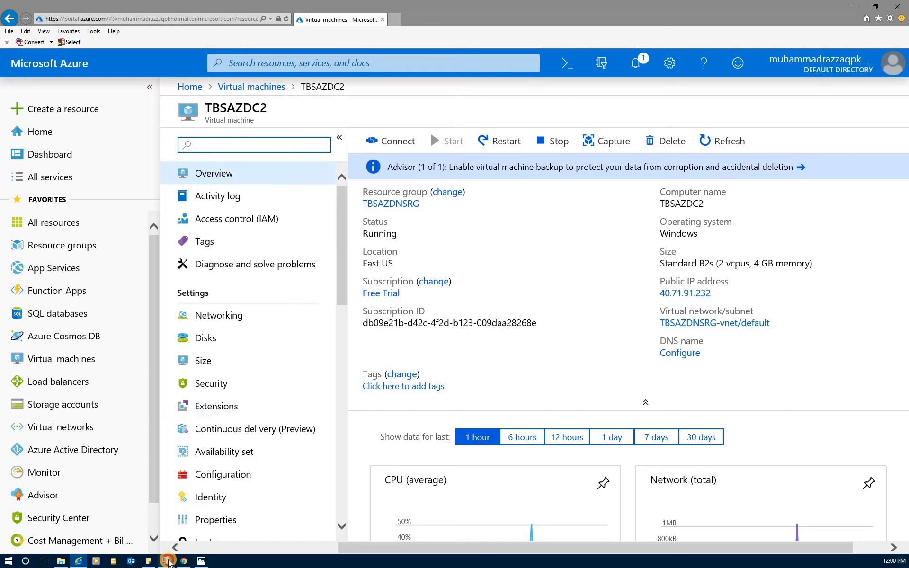
left_click(165, 560)
left_click(140, 520)
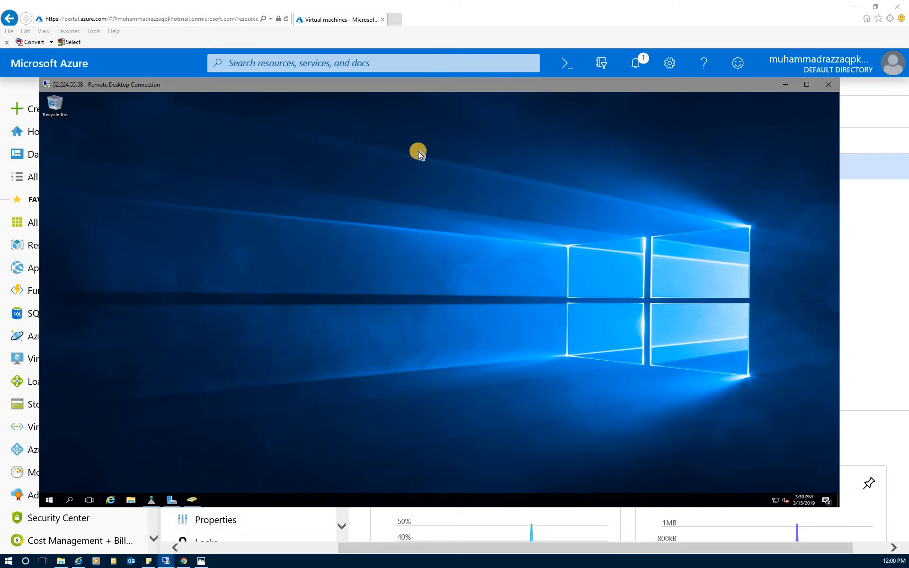
Maximize DNS Manager, expand the AZTBSIT.local forward lookup zone and select the tbsazdc1 host record
left_click(151, 499)
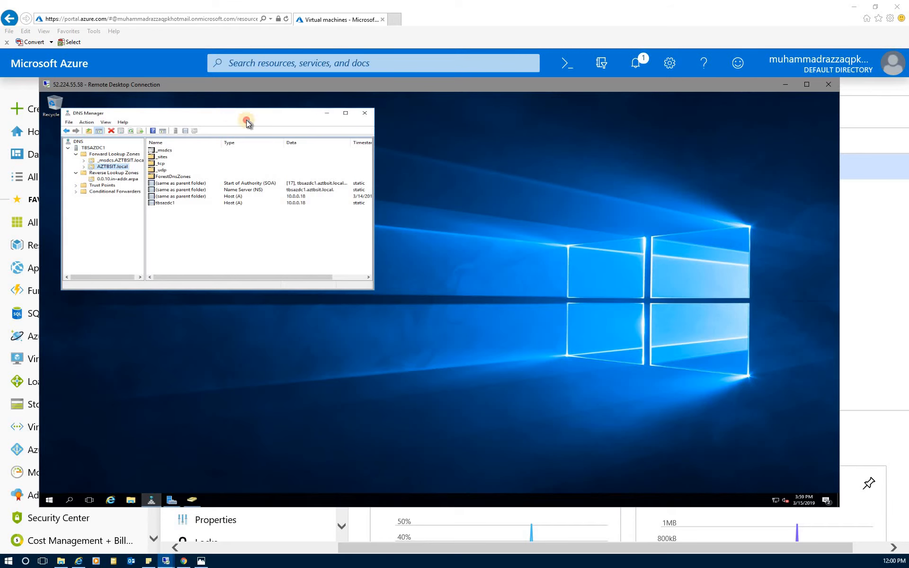
left_click_drag(243, 115, 419, 137)
left_click(417, 132)
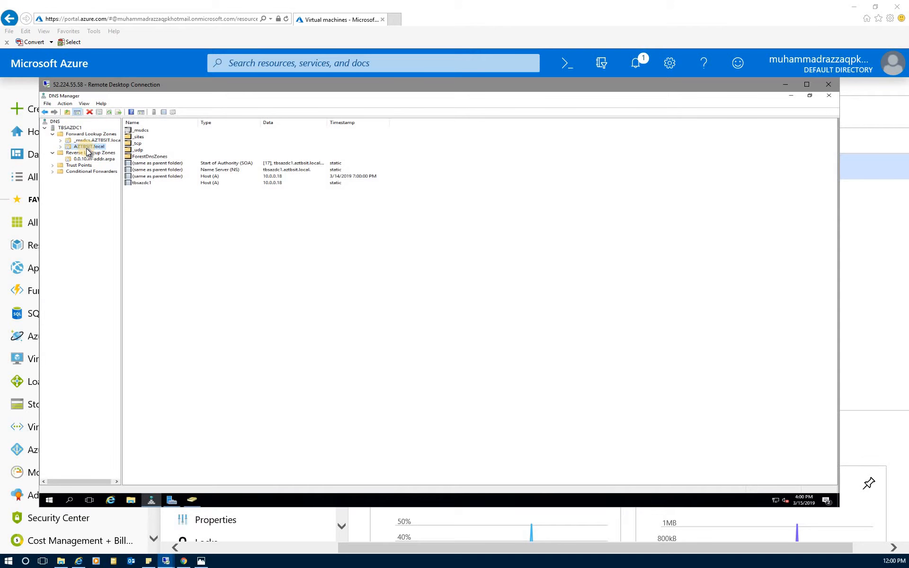
left_click(60, 146)
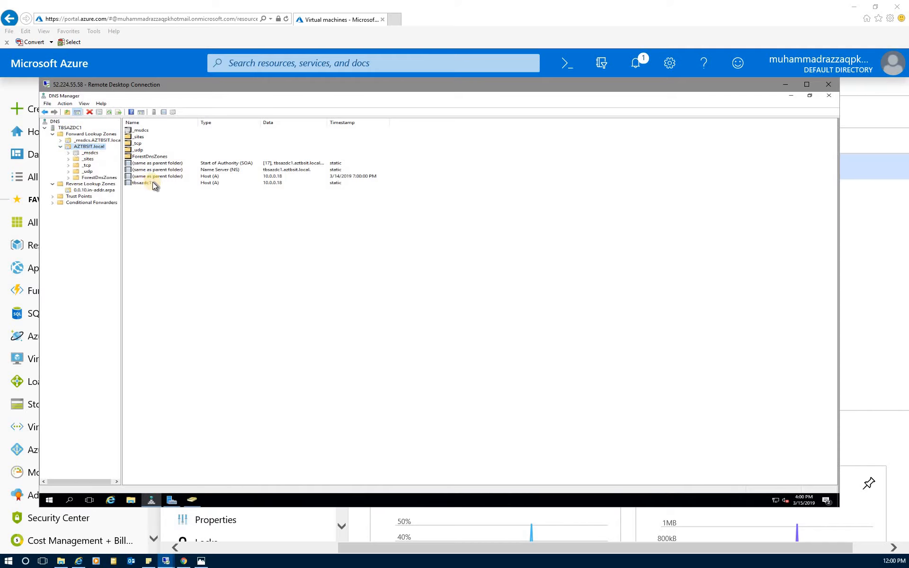
left_click(143, 183)
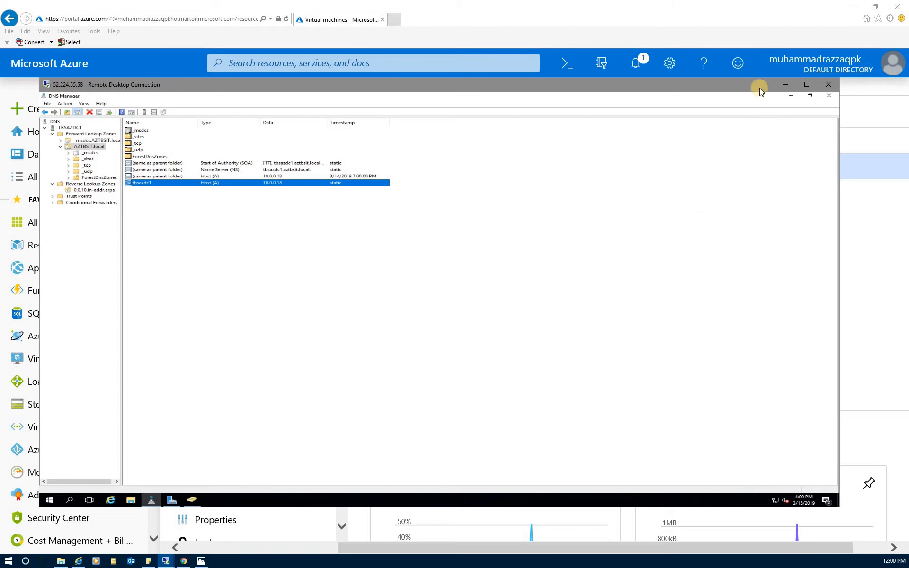
Switch from the 52.224.55.58 session to the 40.71.91.232 remote desktop session
left_click(785, 85)
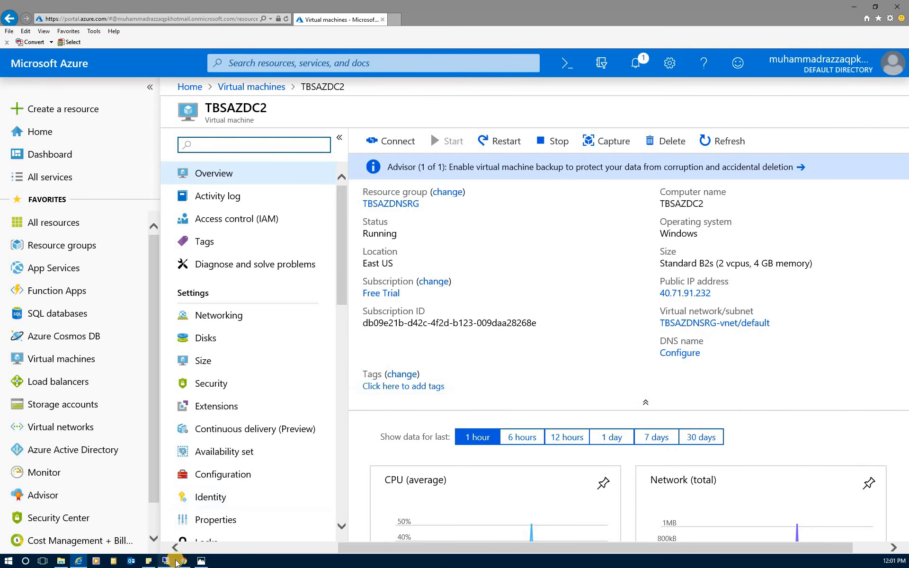
left_click(171, 560)
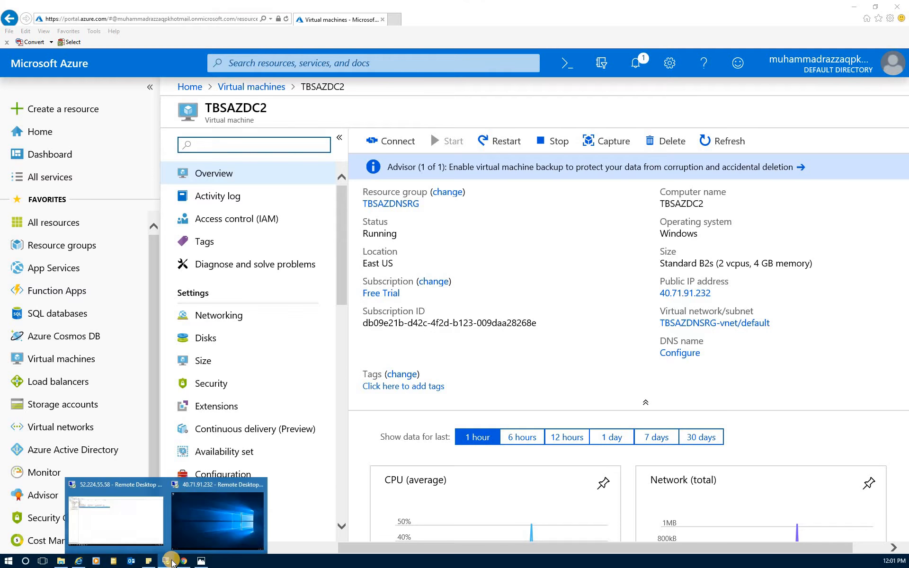
left_click(219, 521)
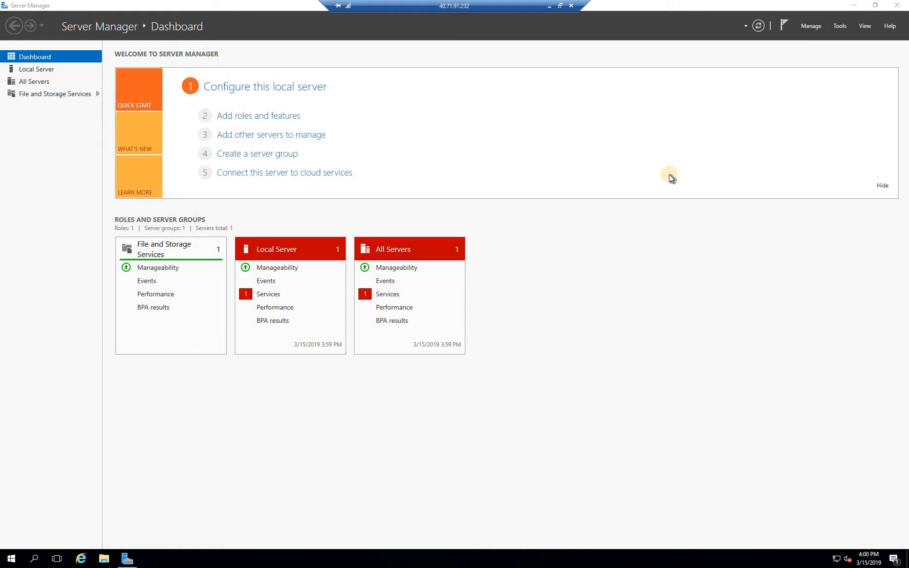
Look through Server Manager's management commands, the Active Directory tools and the post-deployment configuration notification
left_click(839, 27)
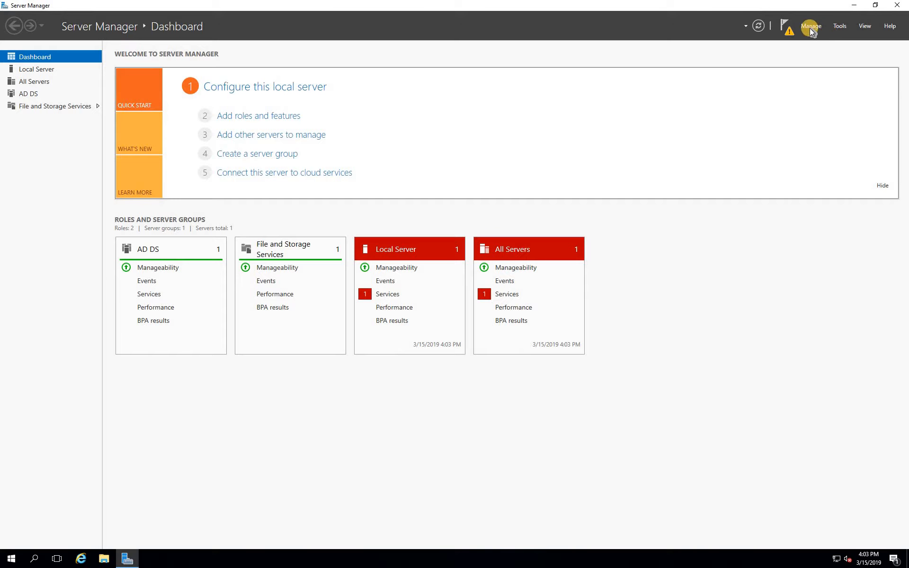
left_click(812, 26)
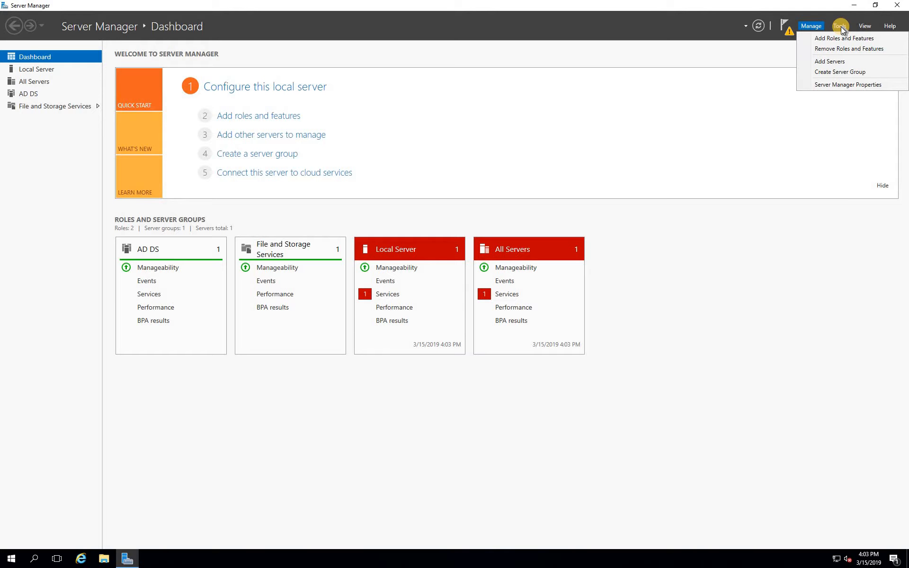
left_click(841, 26)
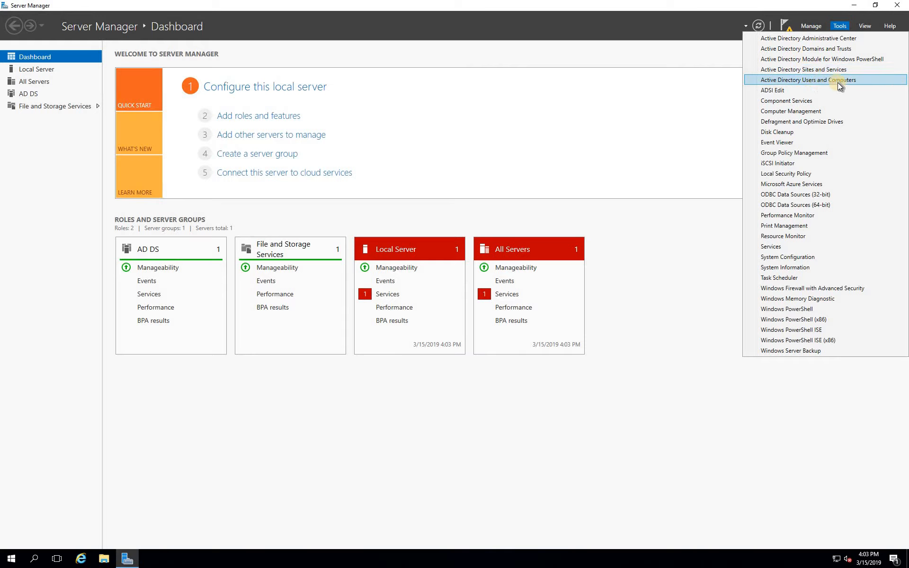
left_click(680, 63)
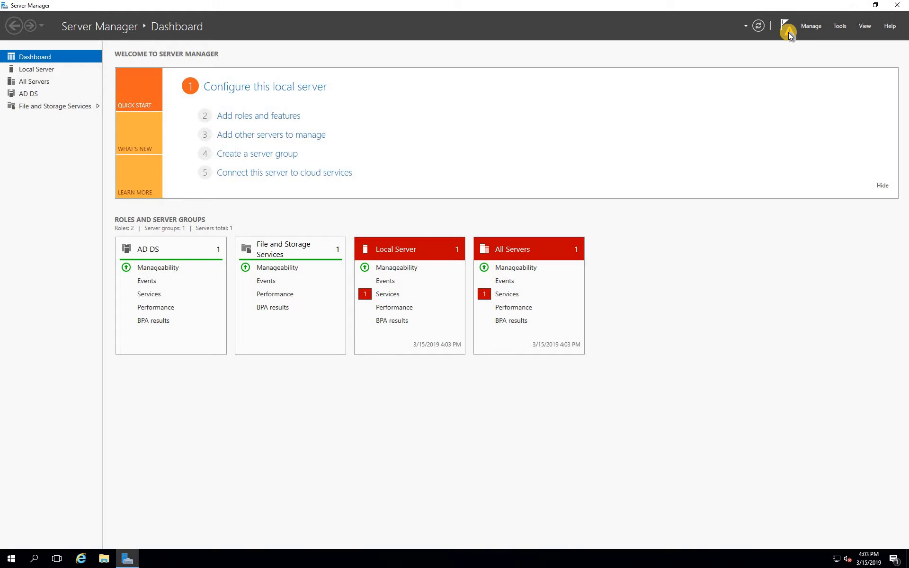
left_click(788, 32)
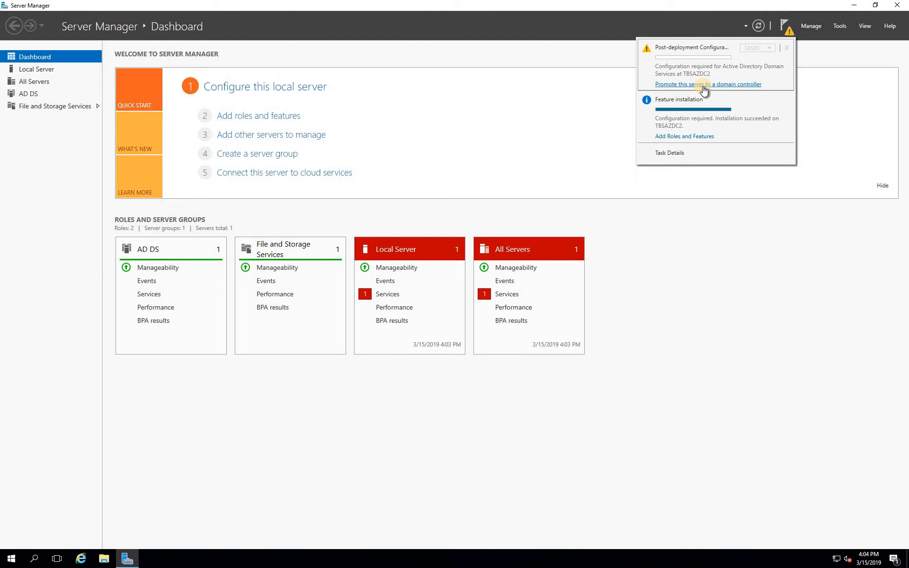
Ping TBSAZDC1 from a command prompt on this server and minimize the prompt
right_click(21, 552)
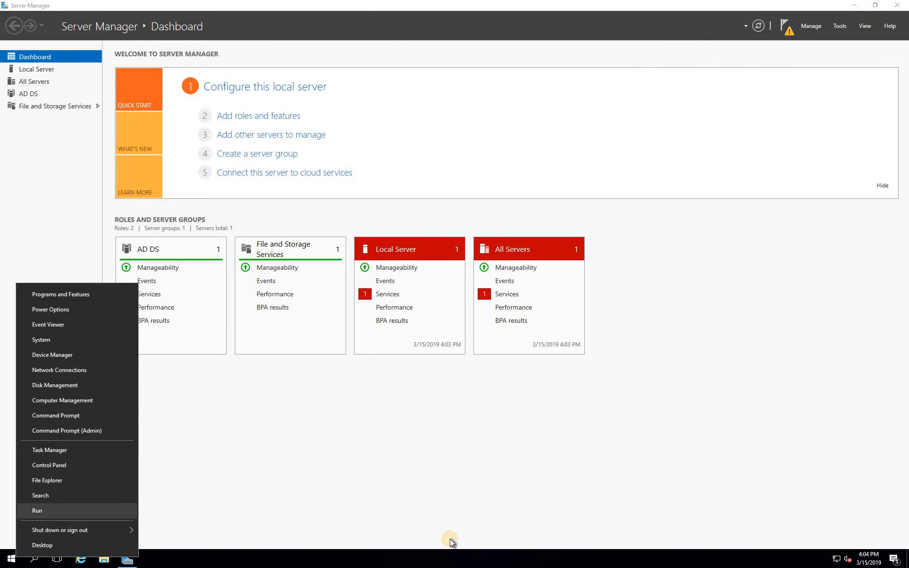
key("Return")
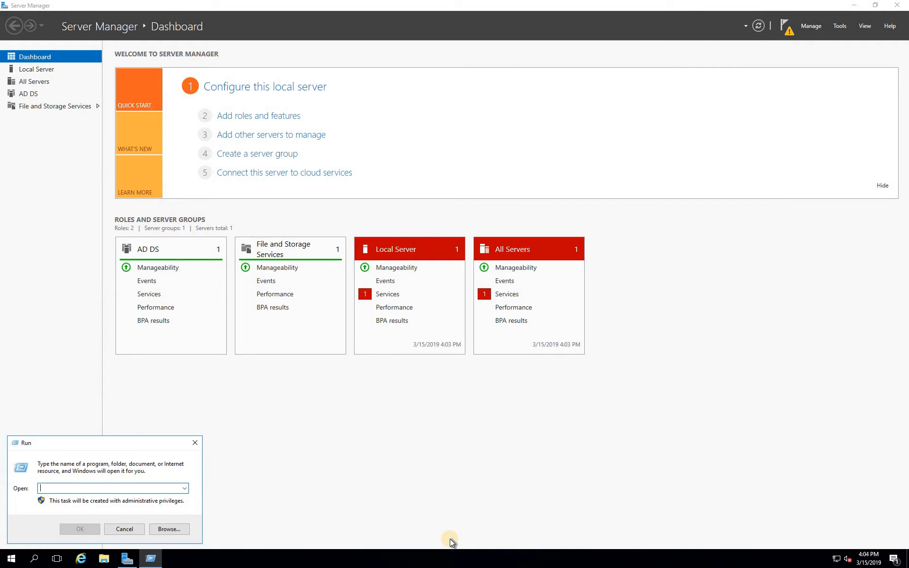
type("cmd")
key("Return")
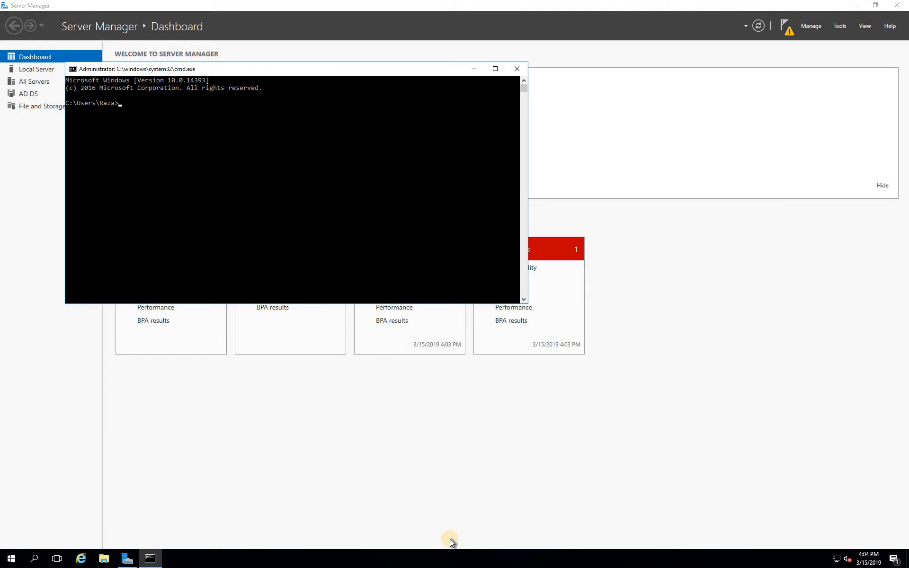
type("ping TBS")
type("AZDC1")
key("Return")
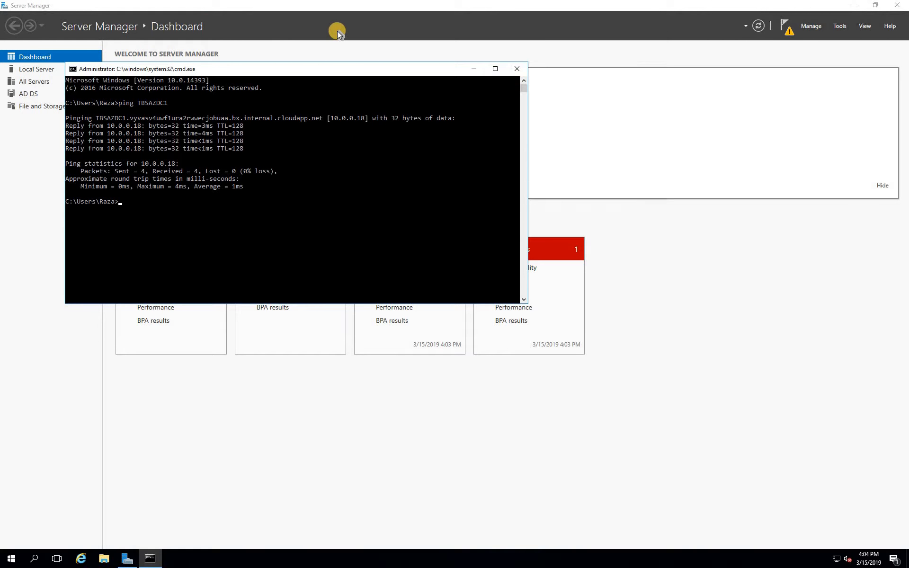
left_click(472, 69)
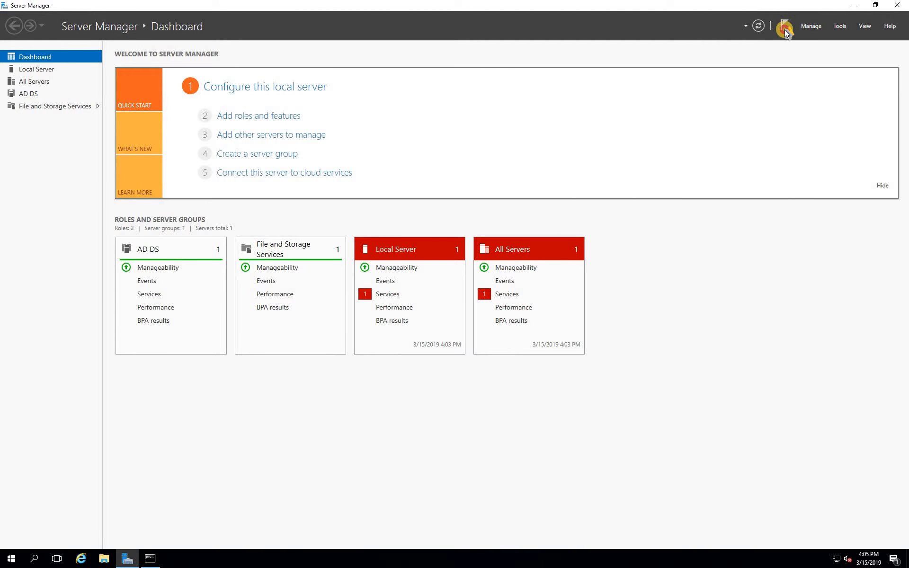
Start promoting this server to a domain controller in an existing domain and open the deployment credentials for entry
left_click(785, 30)
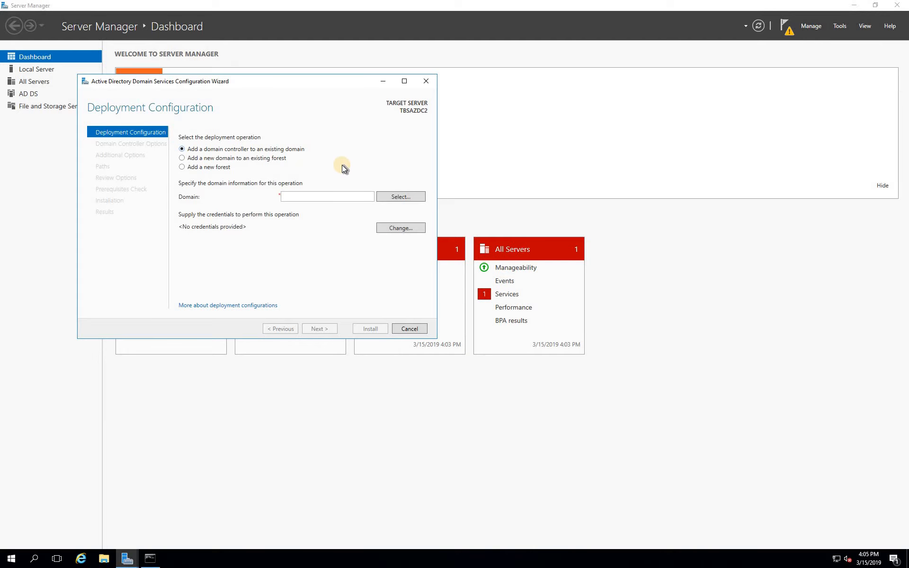
left_click(303, 197)
left_click(394, 227)
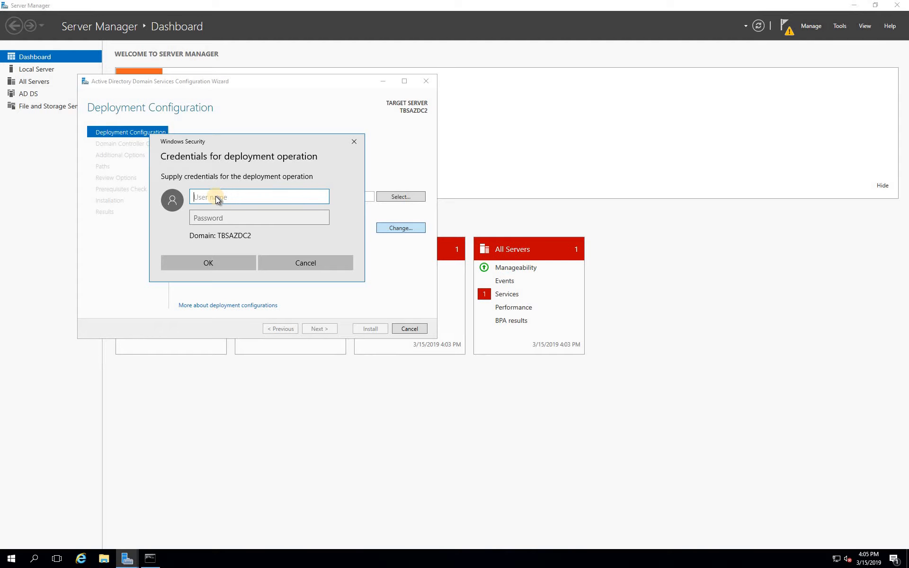
Switch to the 52.224.55.58 session and check the TBS Admin account's group memberships in Active Directory Users and Computers
left_click(549, 5)
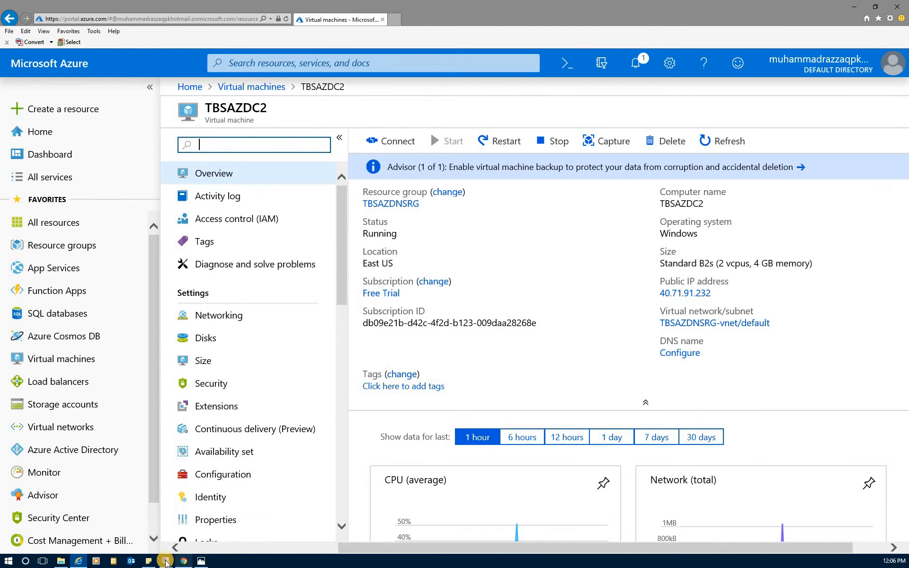
mouse_move(168, 561)
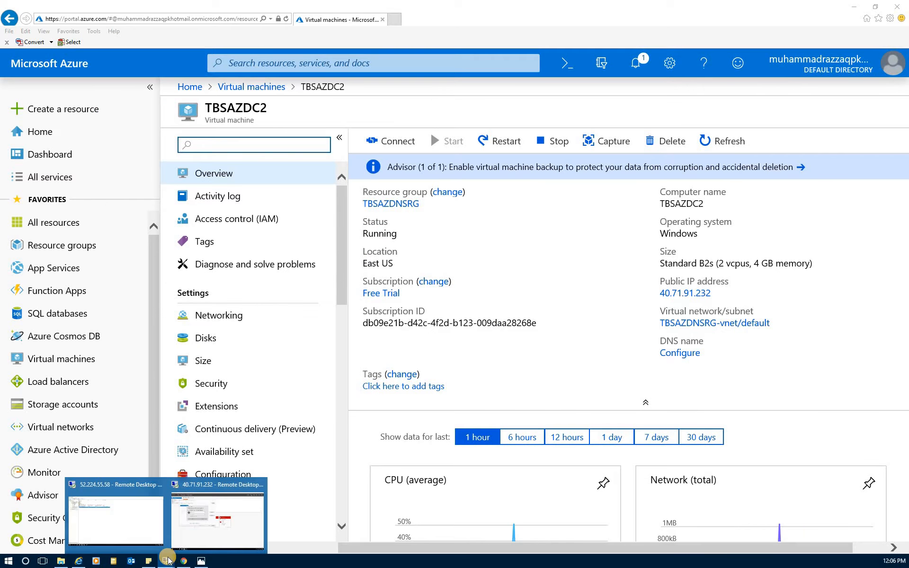
left_click(144, 532)
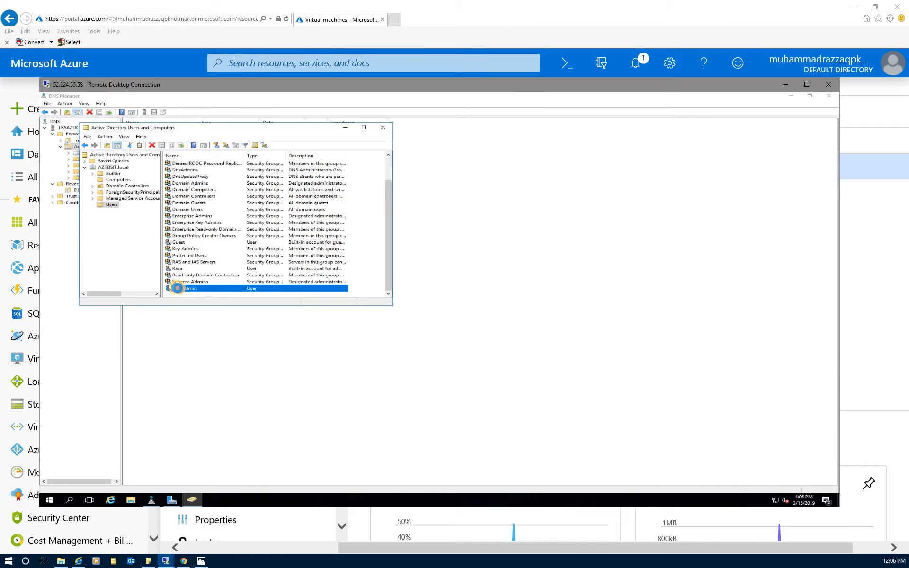
key("Return")
left_click(217, 150)
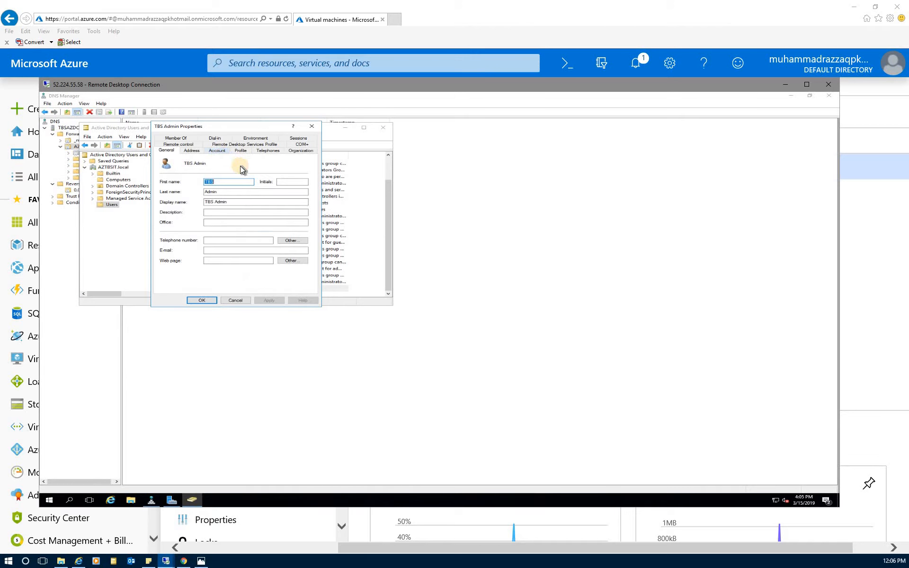
left_click(182, 138)
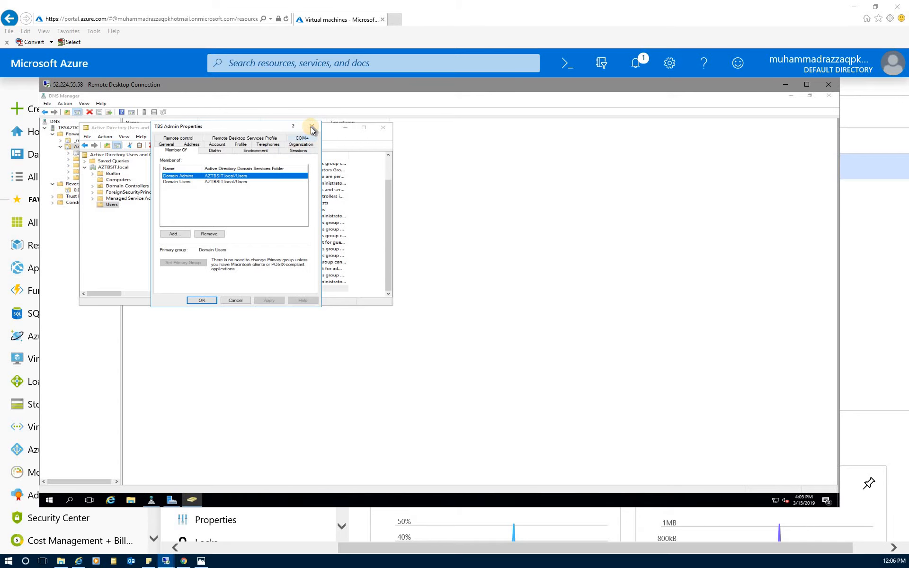
left_click(339, 127)
left_click(345, 127)
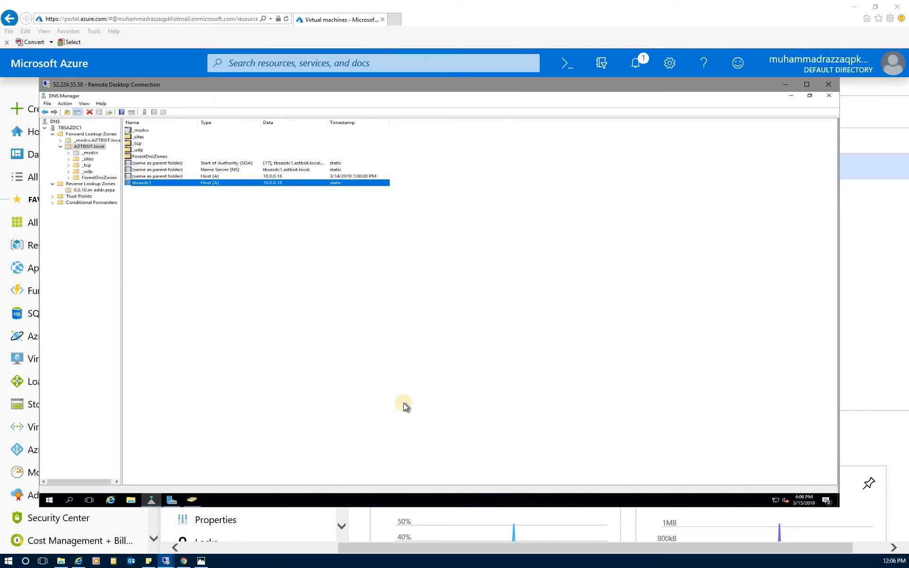
Return to the 40.71.91.232 session and enter TBSAZIT in the deployment credentials' user name
left_click(165, 561)
mouse_move(165, 561)
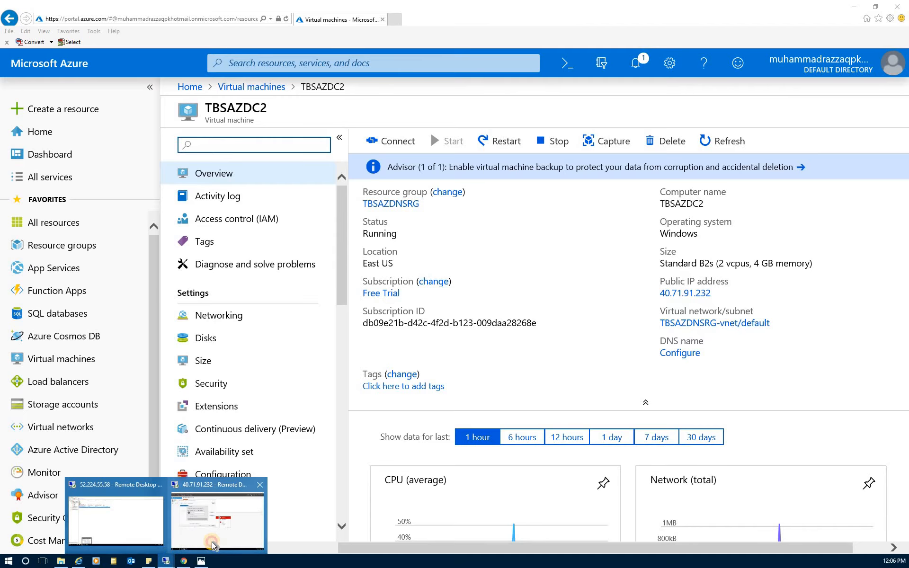
left_click(213, 539)
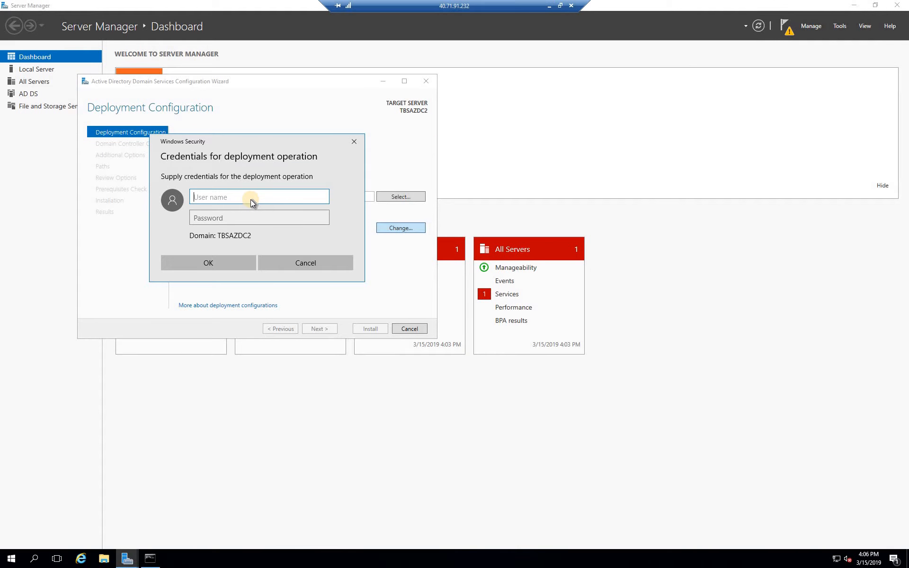
type("TBS")
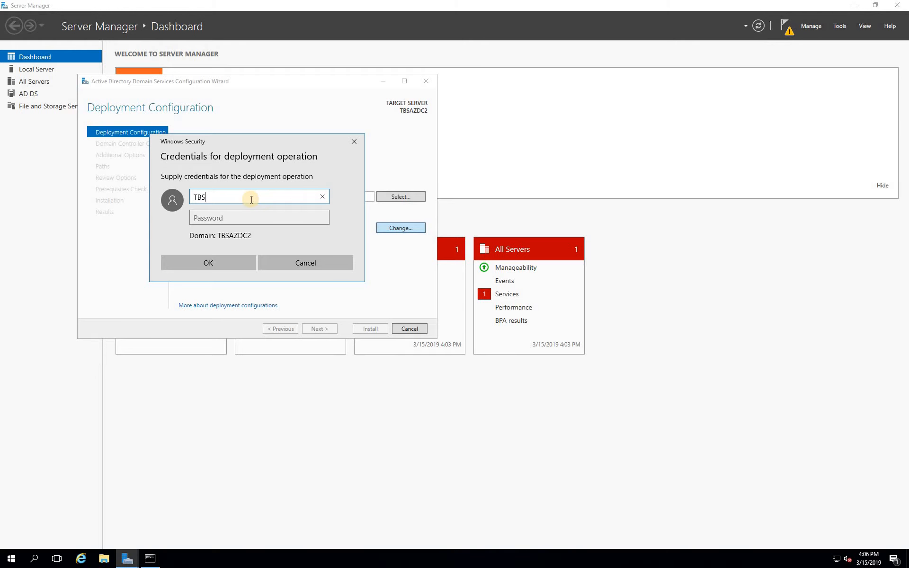
type("AZIT")
Switch back to the 52.224.55.58 session to check the domain name in DNS Manager
mouse_move(426, 3)
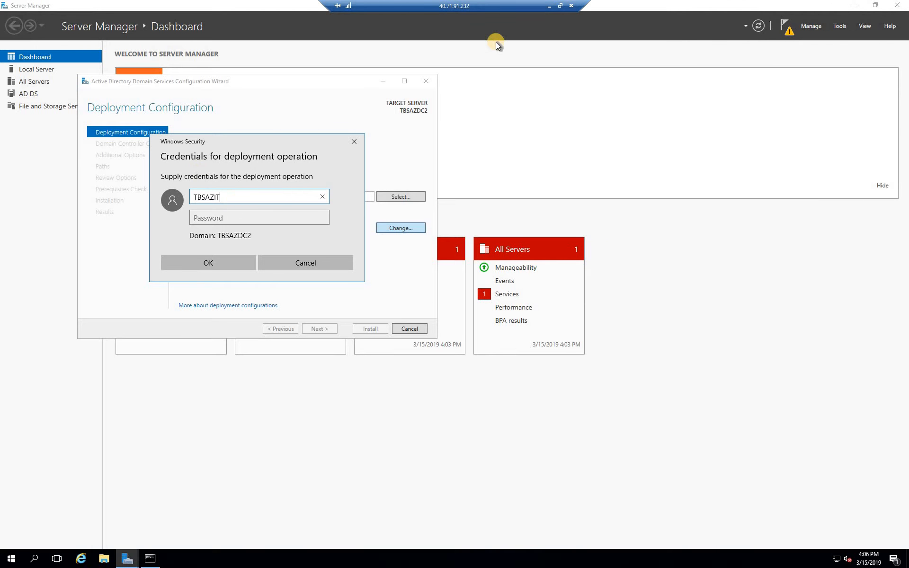
left_click(547, 7)
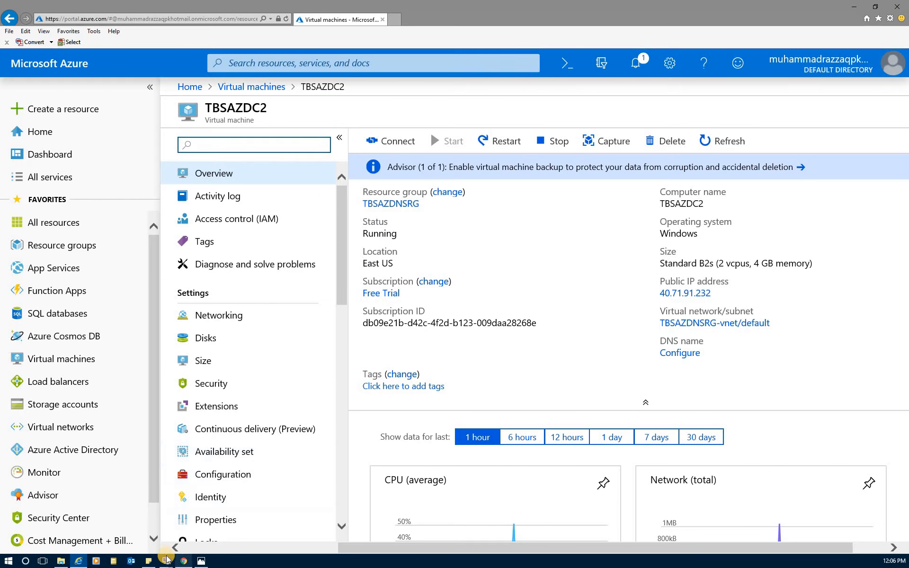
mouse_move(167, 560)
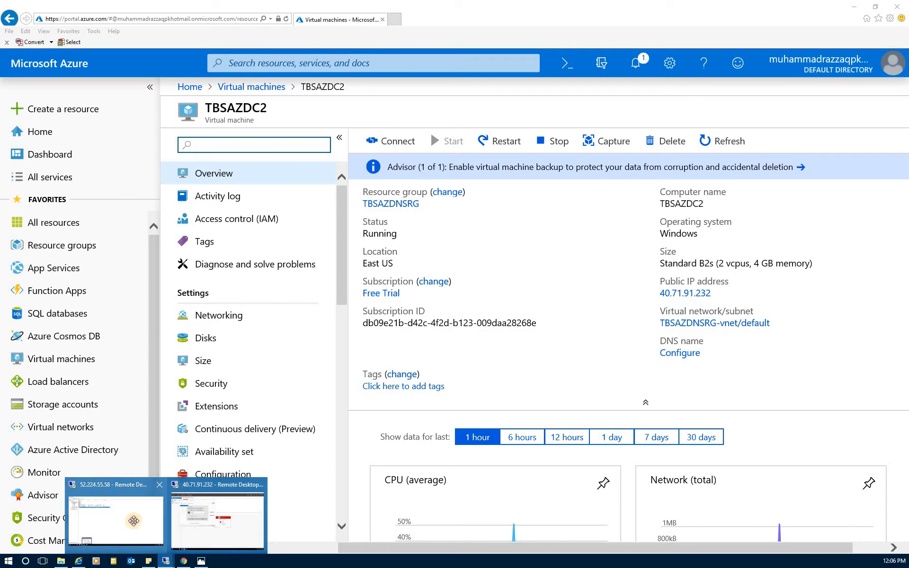
left_click(132, 523)
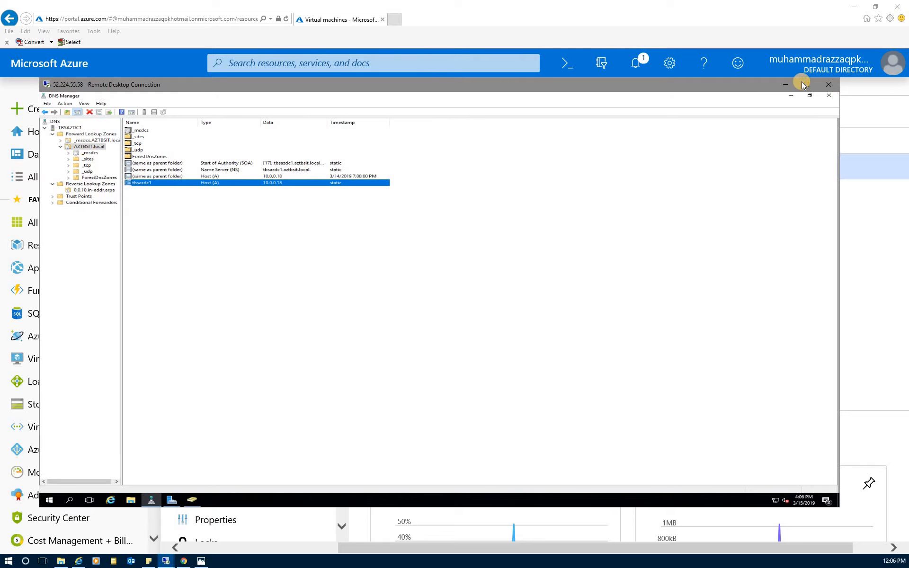
Return to the 40.71.91.232 session and set the deployment credentials' user name to AZTBSIT.LOCAL\TBSAdmin
left_click(784, 89)
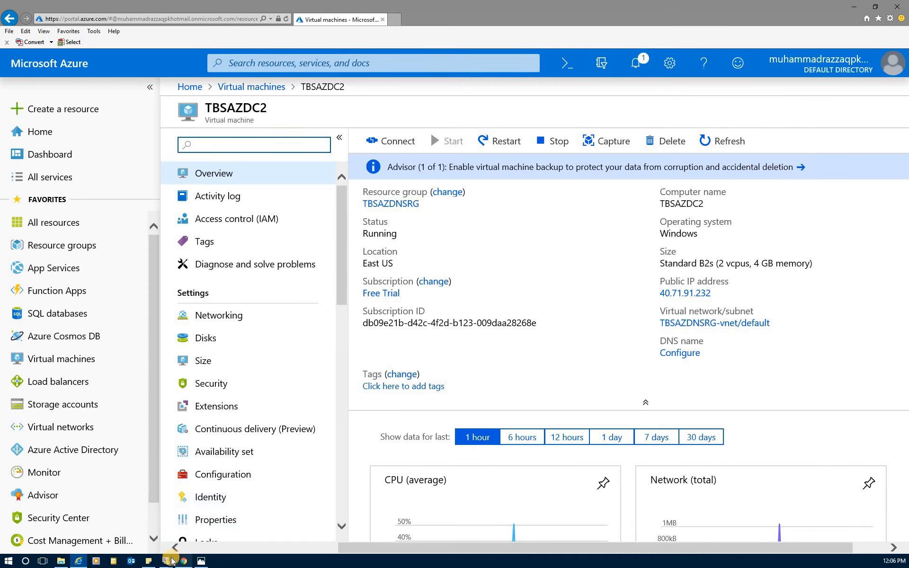
left_click(171, 559)
left_click(212, 530)
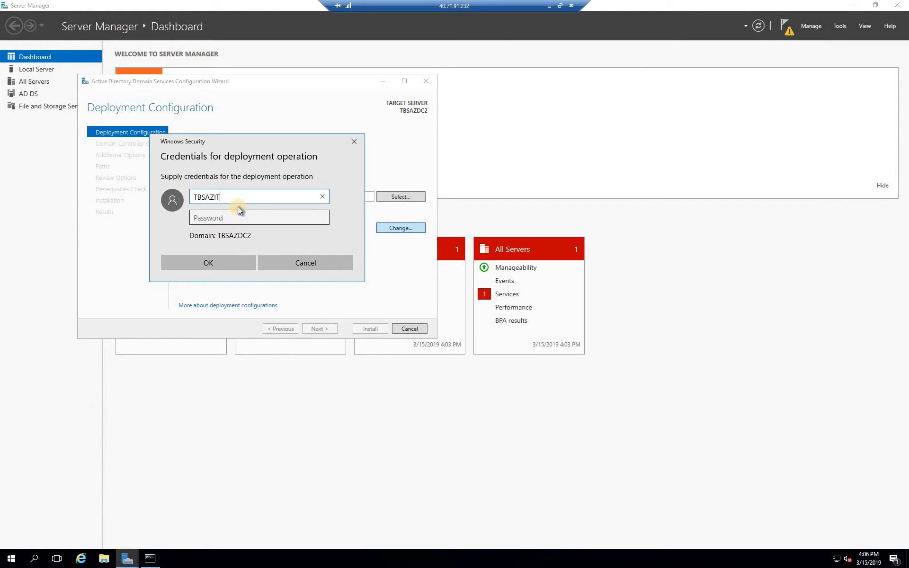
left_click(202, 194)
key("ctrl+a")
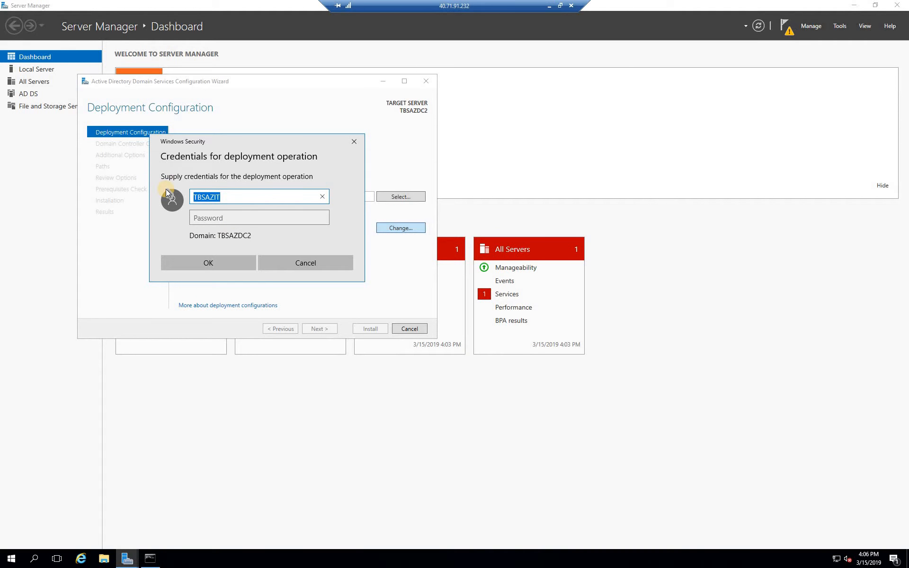
type("AZTBSIT")
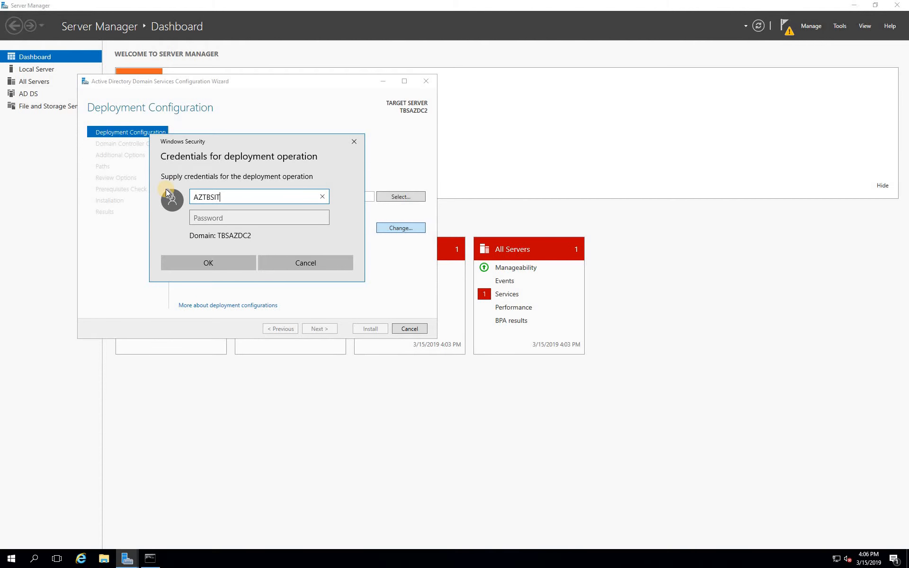
type(".LOCAL\\TBSAdmin")
Enter the account password in the deployment credentials and submit them
left_click(251, 219)
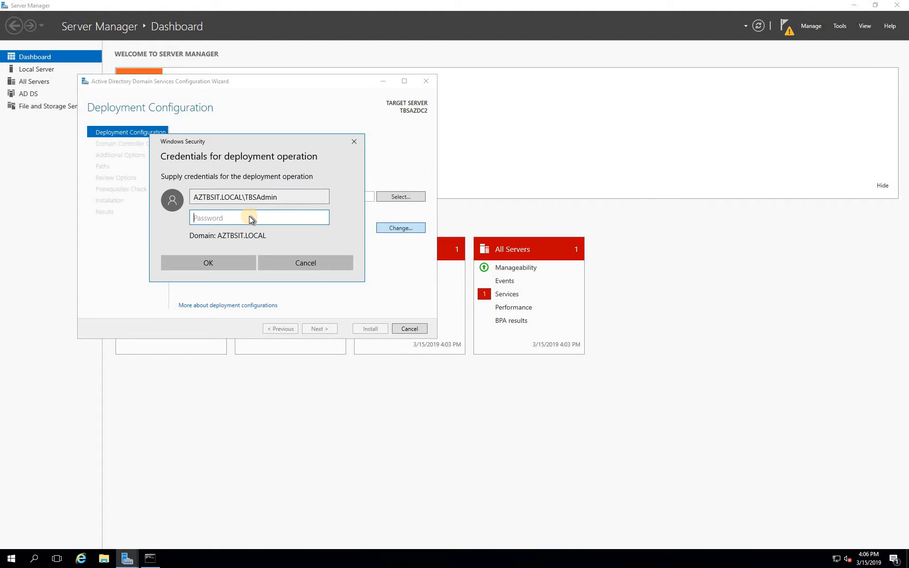
type("*********")
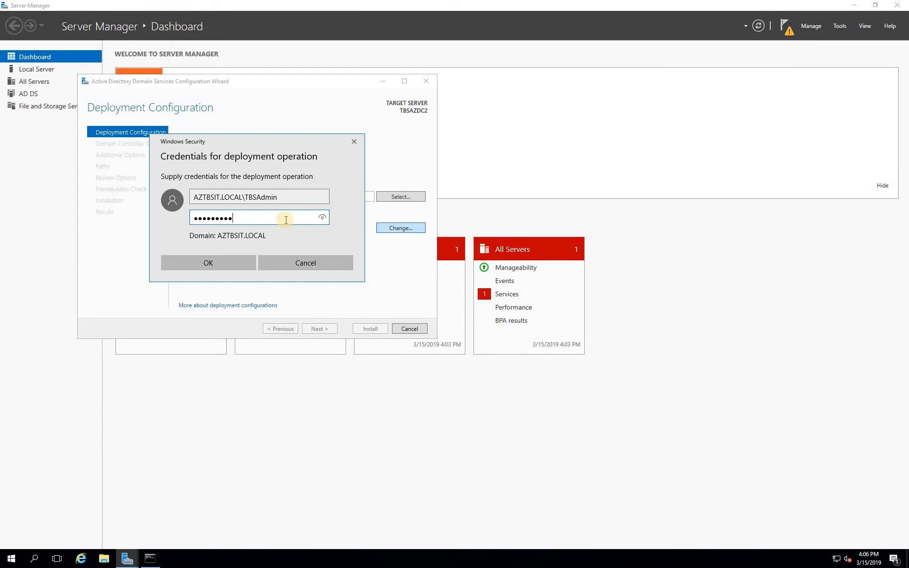
left_click(222, 264)
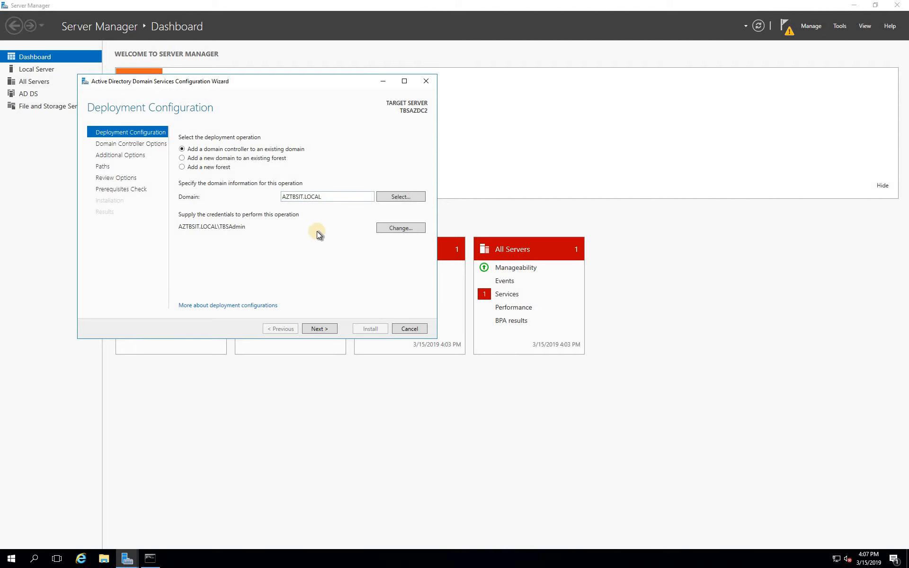
Try to continue the promotion past the deployment configuration for the AZTBSIT.LOCAL domain
left_click(320, 329)
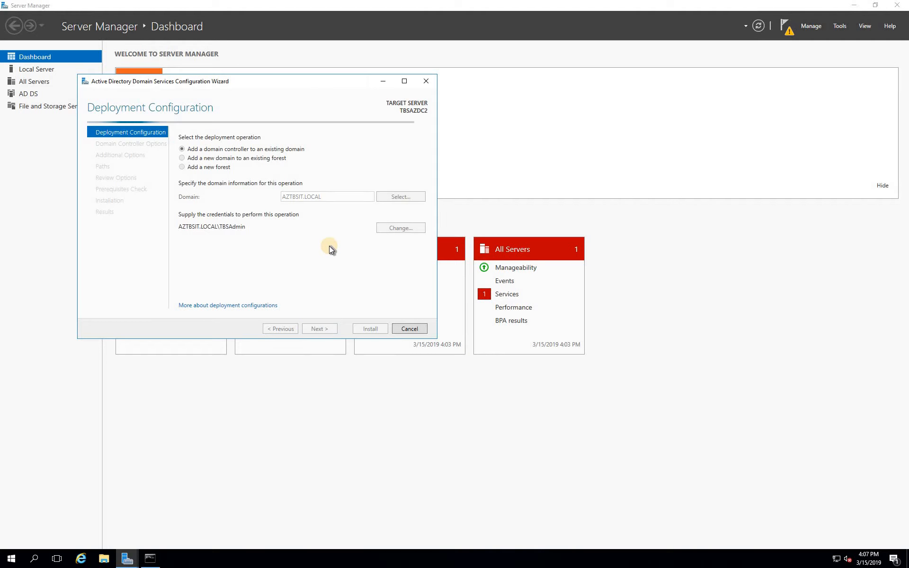
left_click(388, 132)
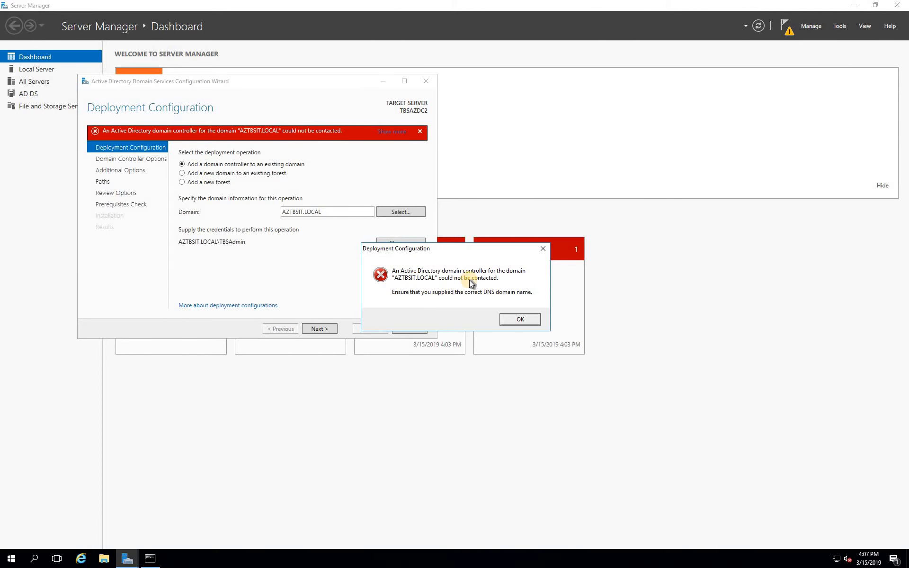
left_click(518, 319)
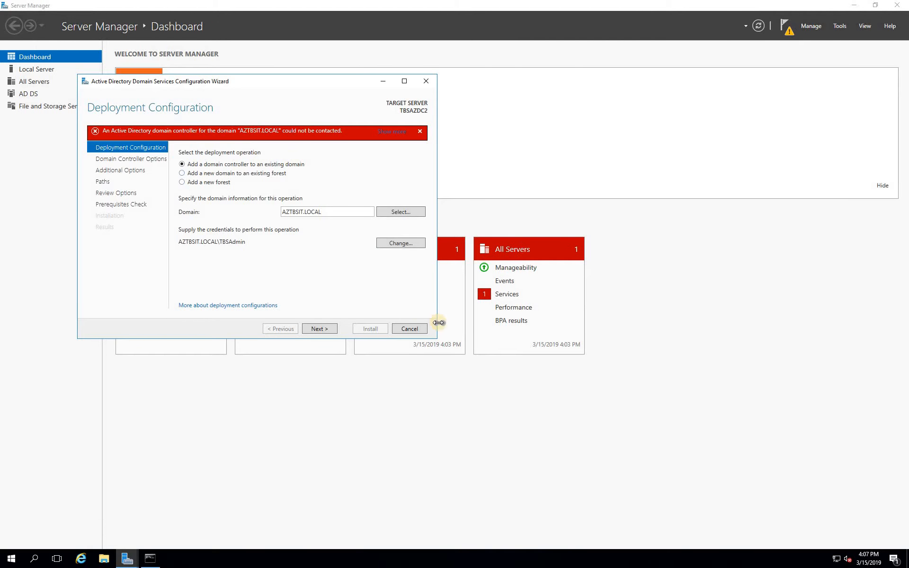
left_click(414, 327)
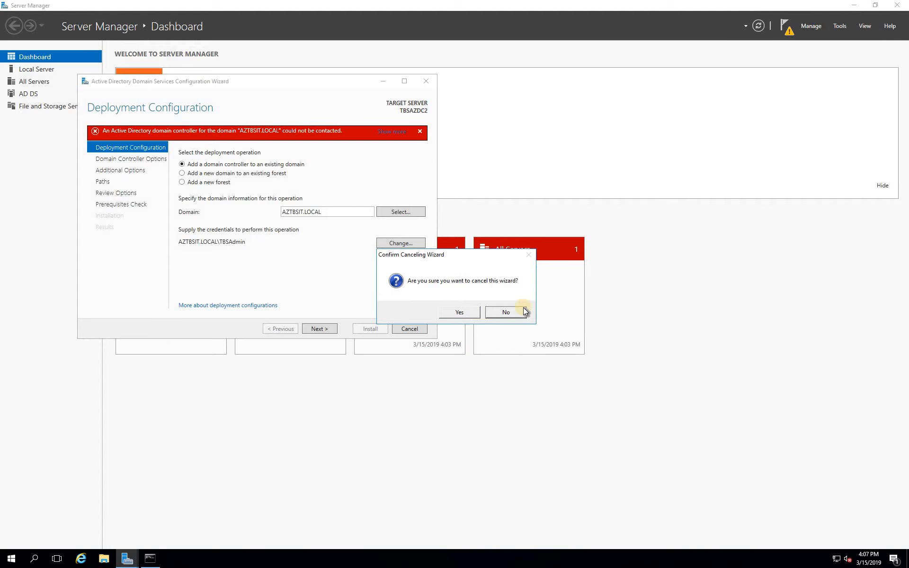
left_click(440, 313)
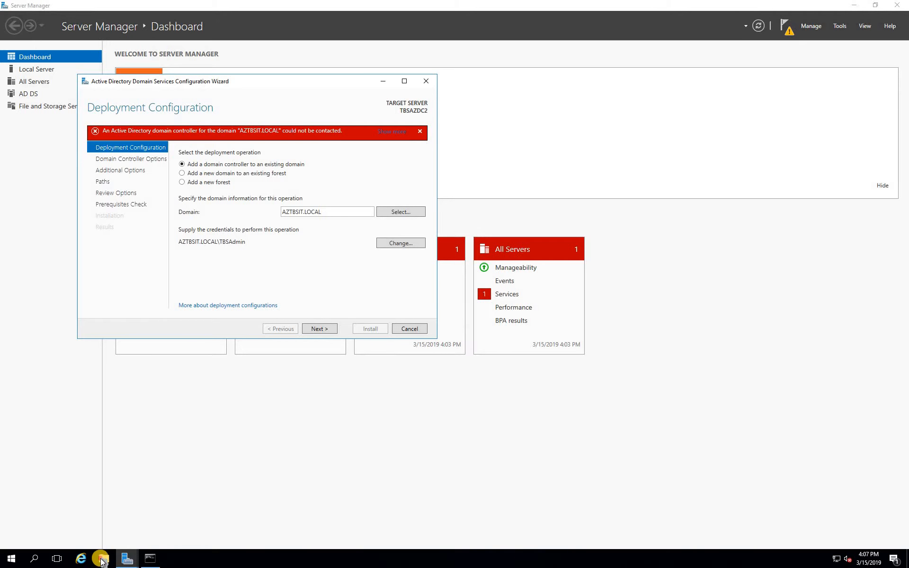
Open the computer name and domain change settings from this server's system properties and select domain membership
left_click(187, 376)
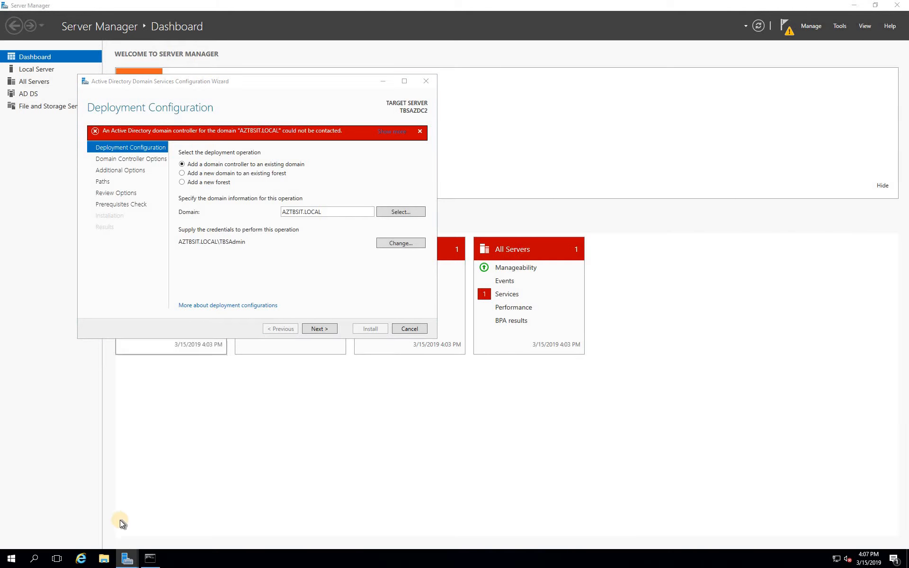
left_click(103, 558)
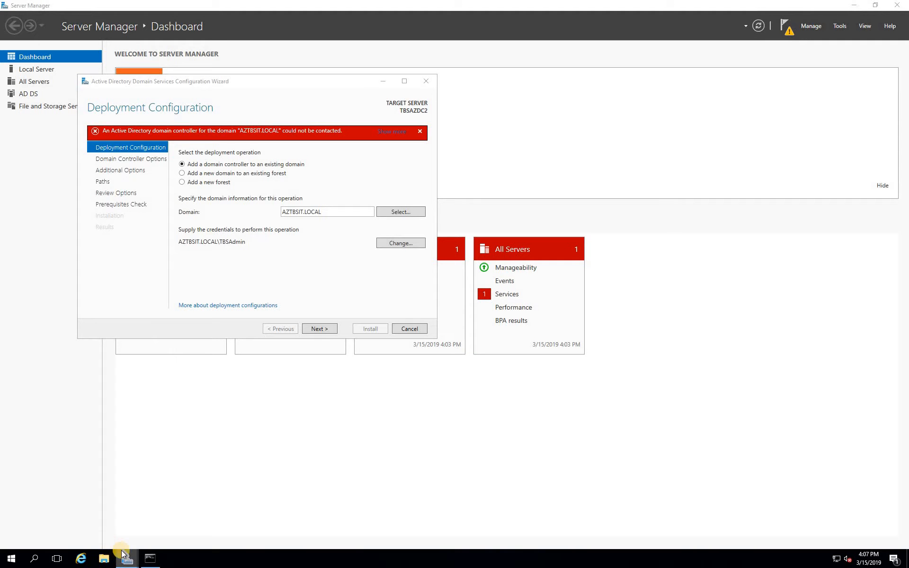
right_click(233, 245)
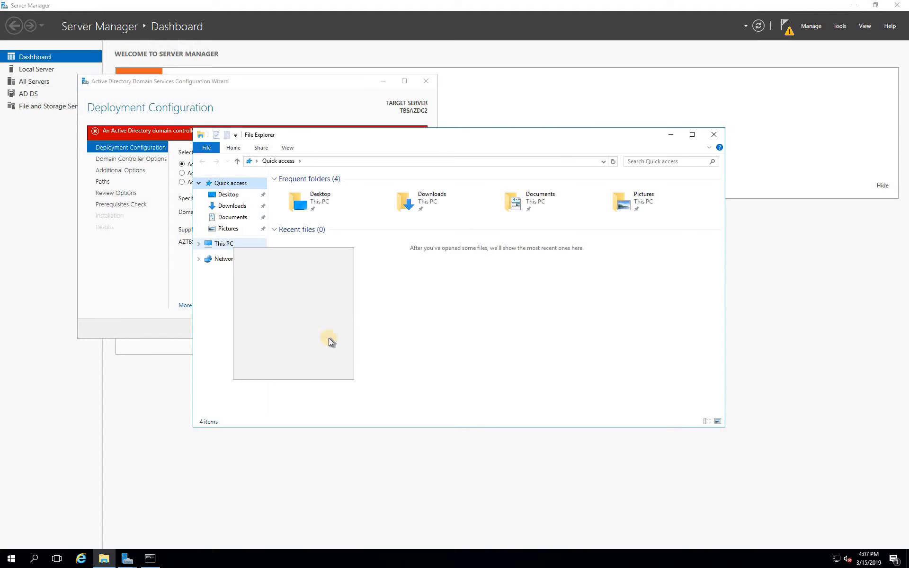
left_click(262, 371)
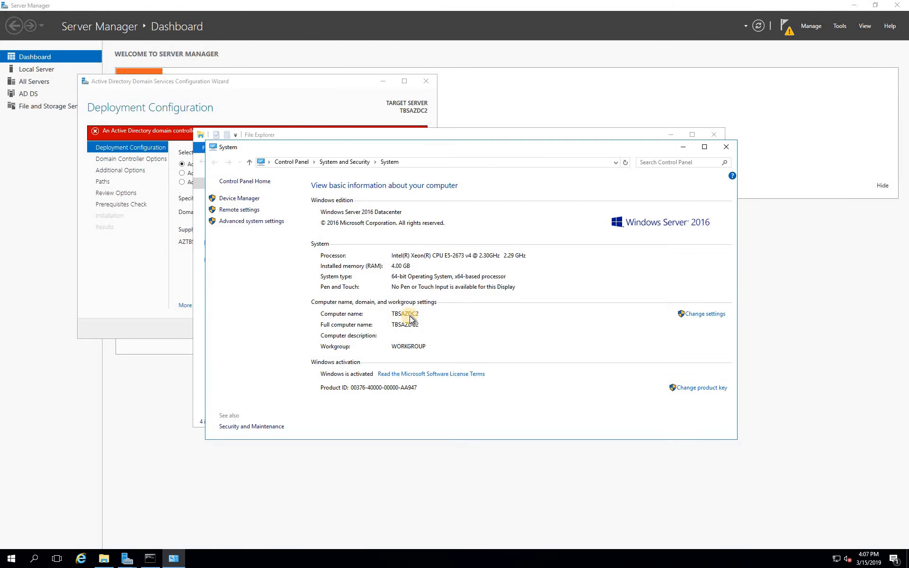
left_click(705, 315)
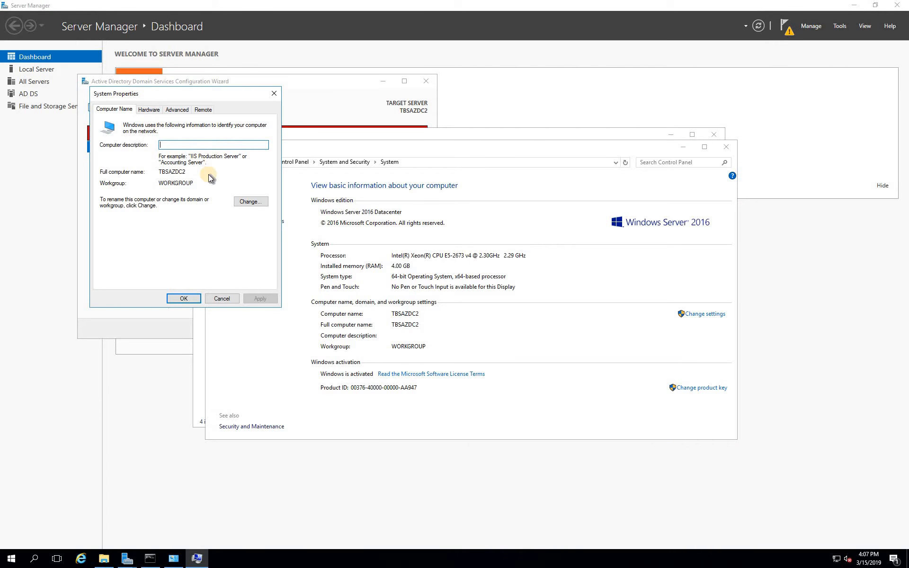
left_click(250, 202)
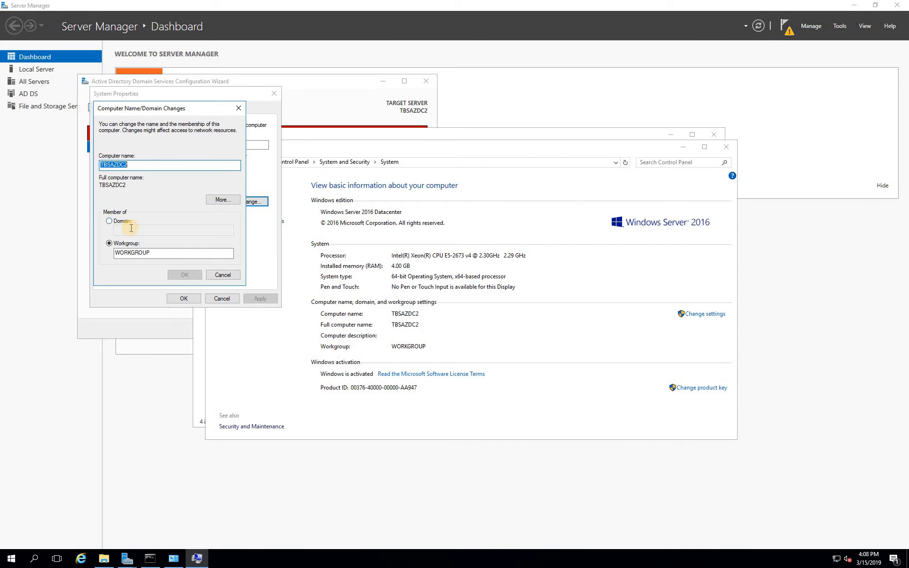
left_click(122, 221)
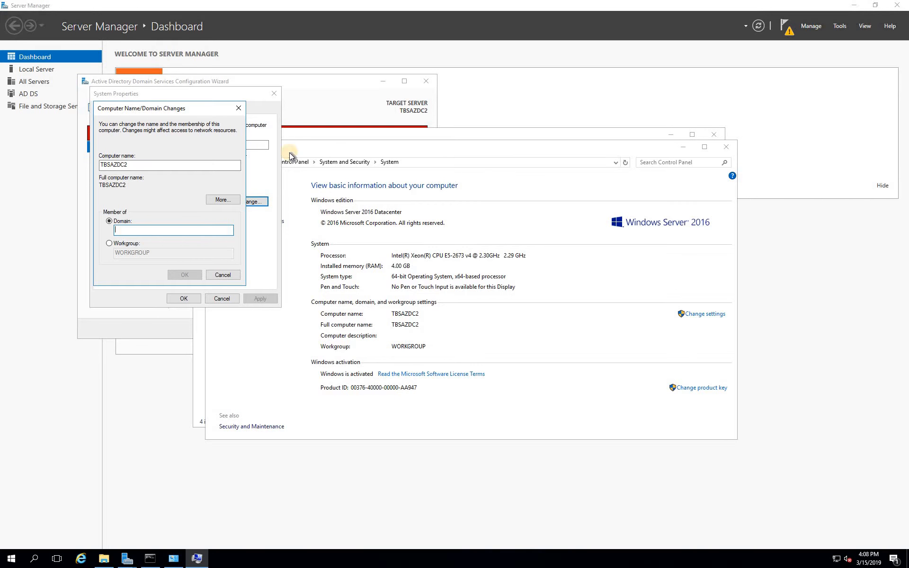
Return to the open domain membership settings and try to join the server to AZTBSIT.LOCAL, then close them
left_click(351, 114)
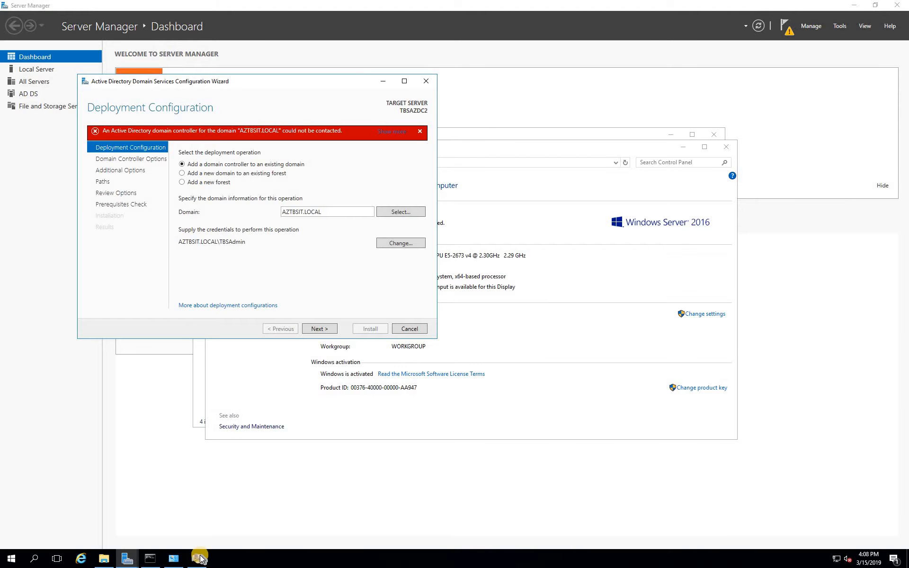
left_click(125, 560)
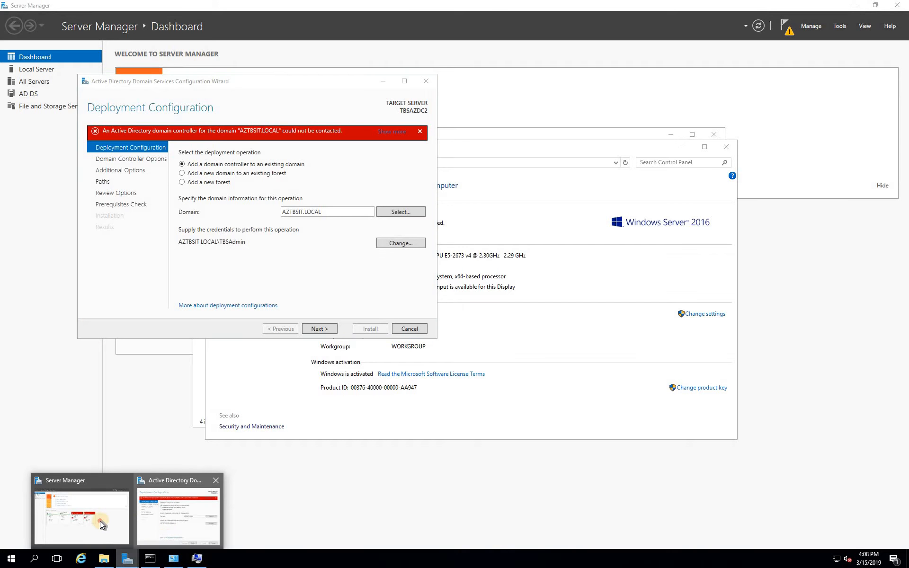
left_click(104, 559)
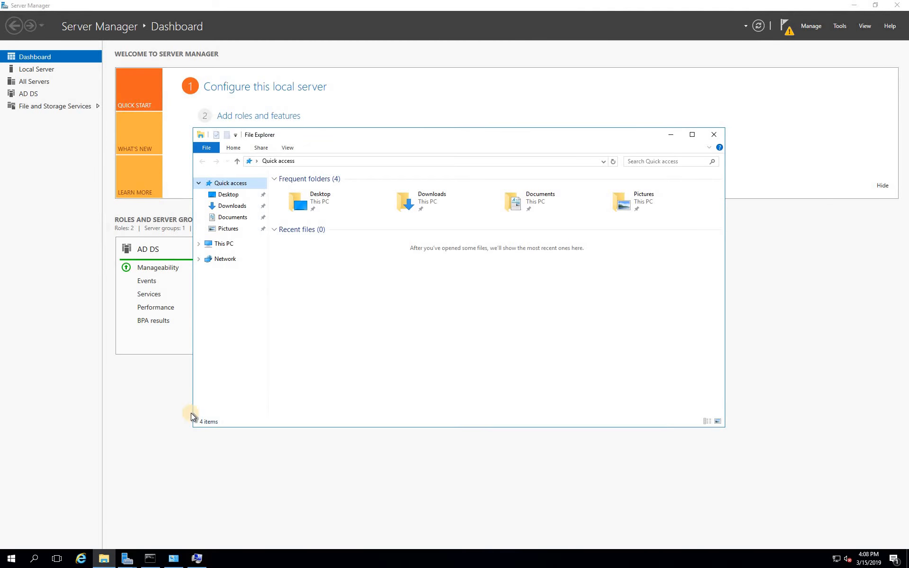
right_click(225, 244)
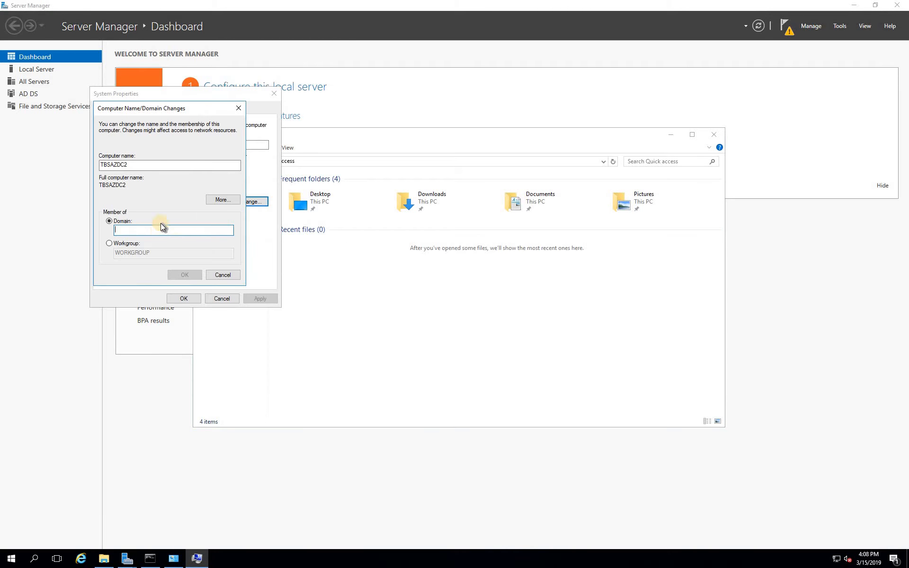
type("AZTBSIT.LOCAL")
left_click(184, 276)
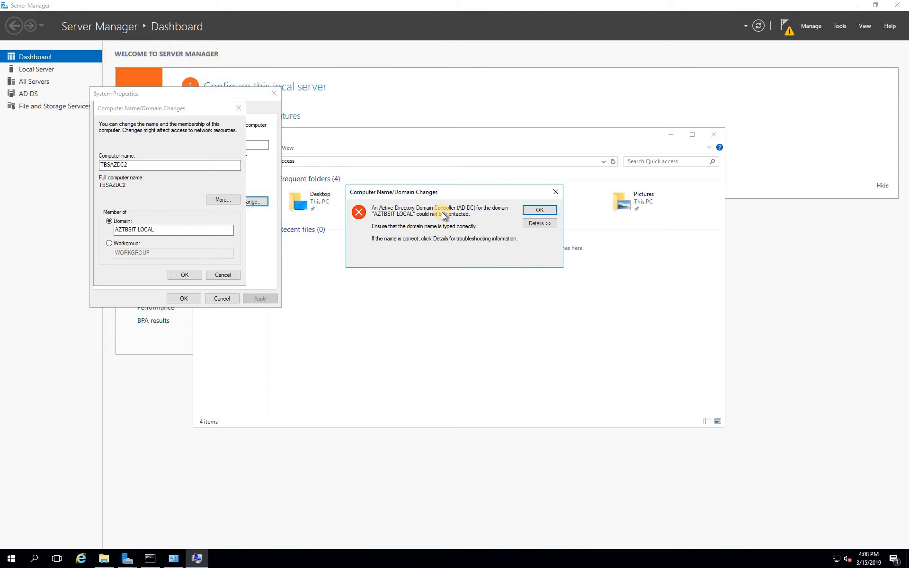
left_click(538, 209)
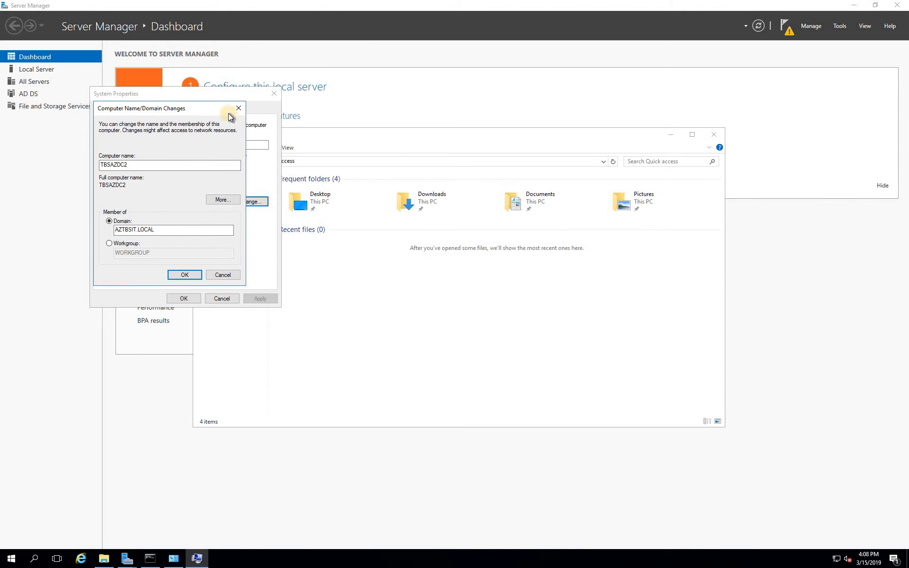
left_click(244, 109)
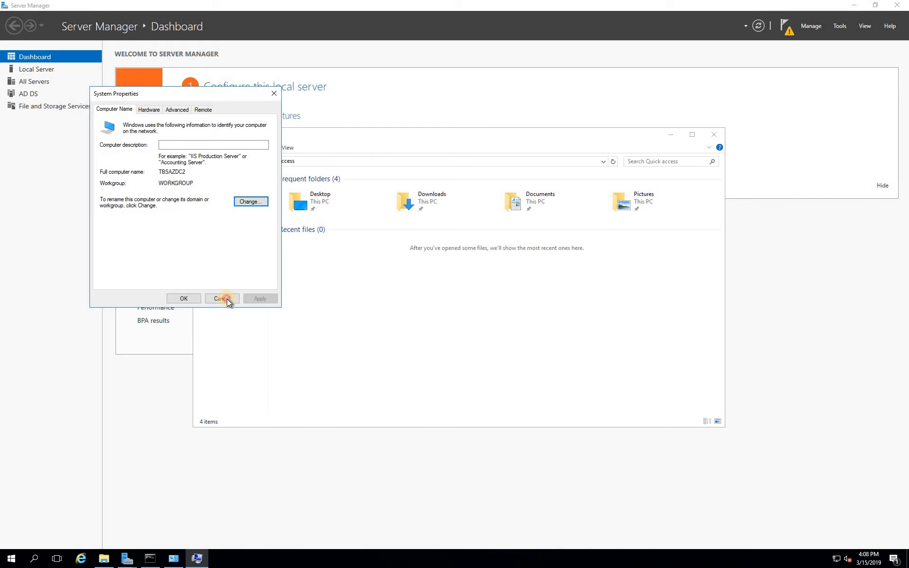
left_click(223, 299)
left_click(717, 137)
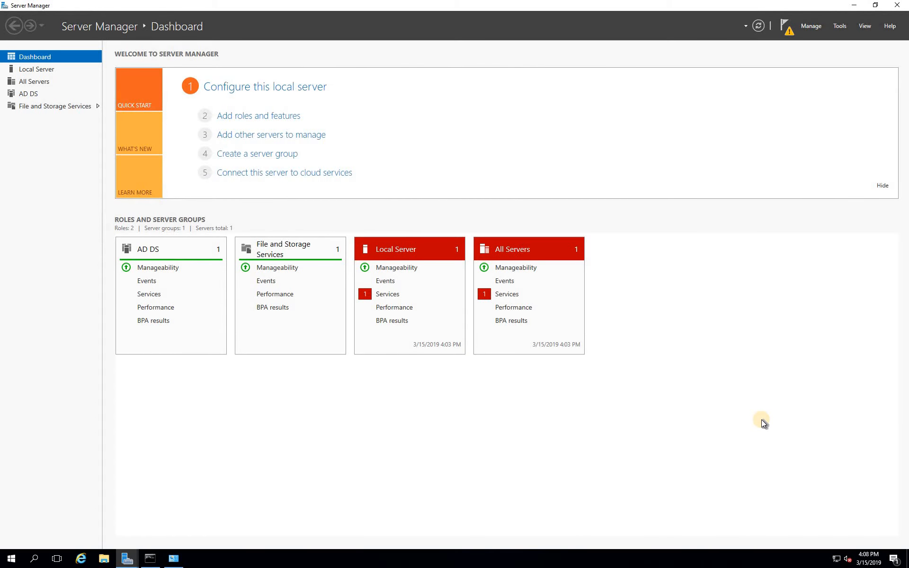
Check the IPv4 address and DNS settings of the Ethernet 2 adapter without changing them
right_click(833, 561)
left_click(681, 406)
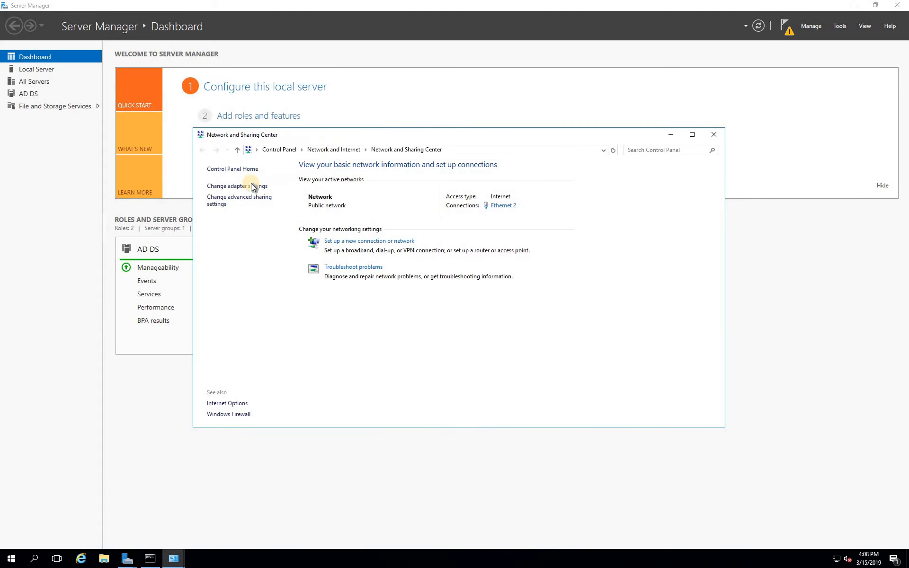
left_click(214, 184)
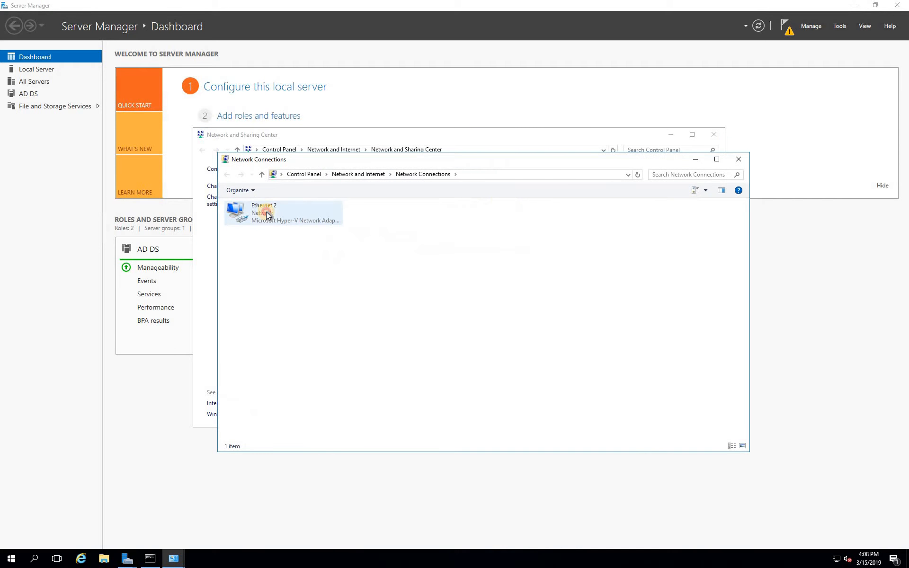
right_click(271, 211)
left_click(308, 302)
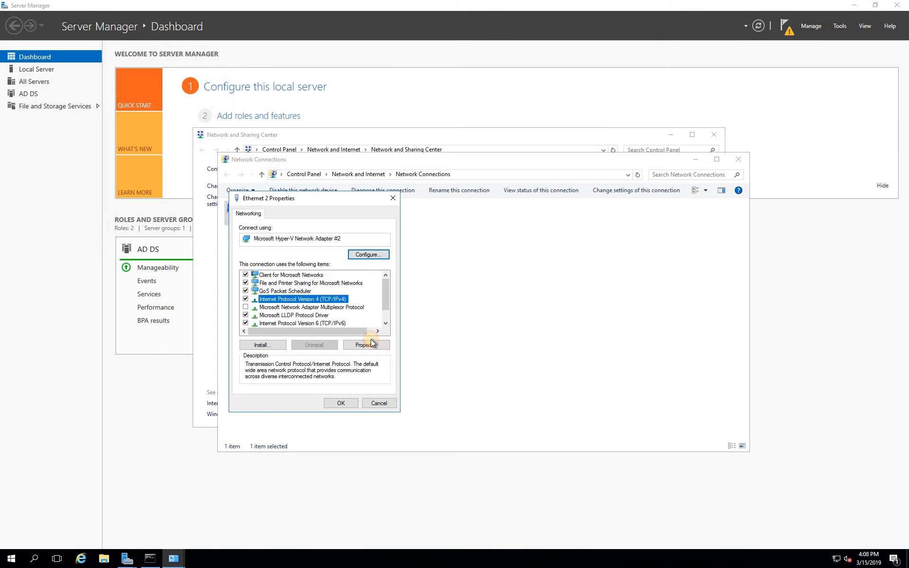
left_click(370, 342)
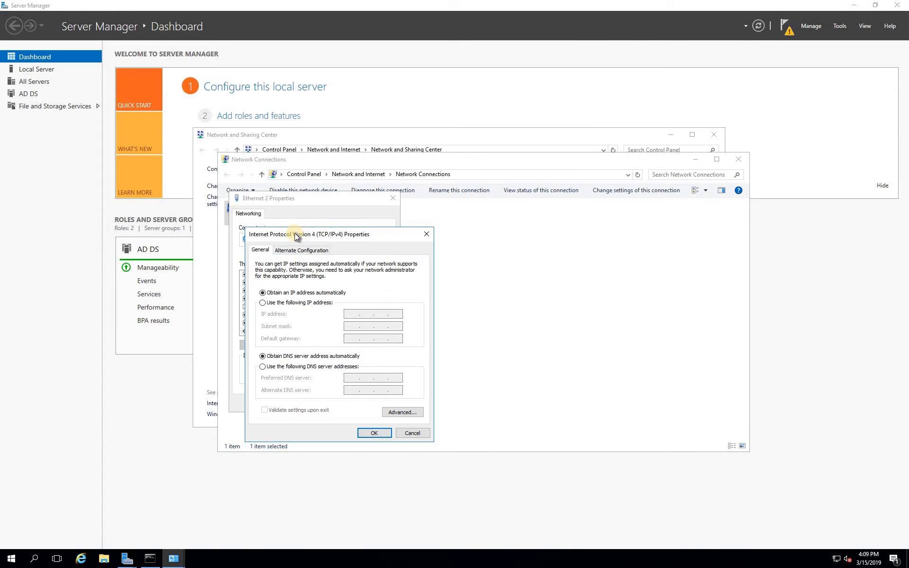
left_click(410, 434)
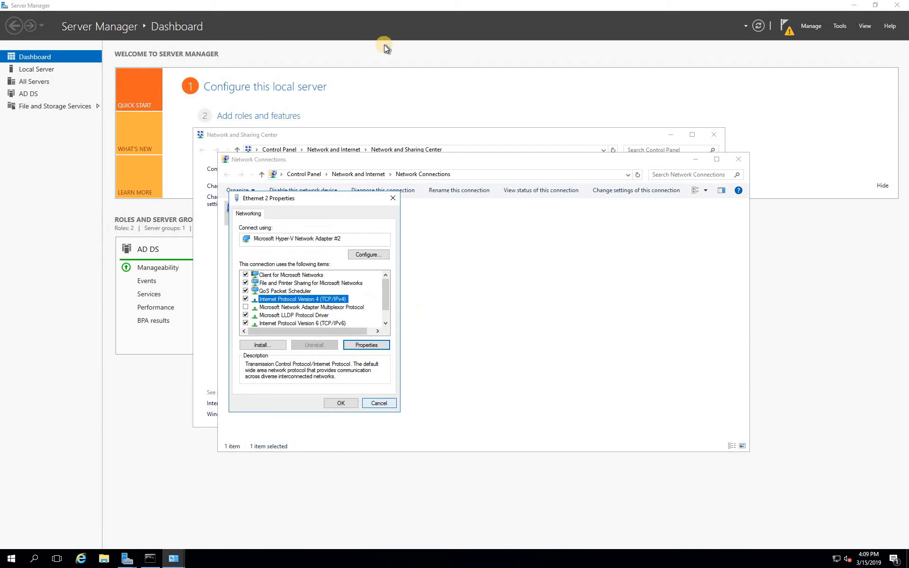
Close the network windows and leave the remote session to return to TBSAZDC2's page in the Azure portal
left_click(741, 160)
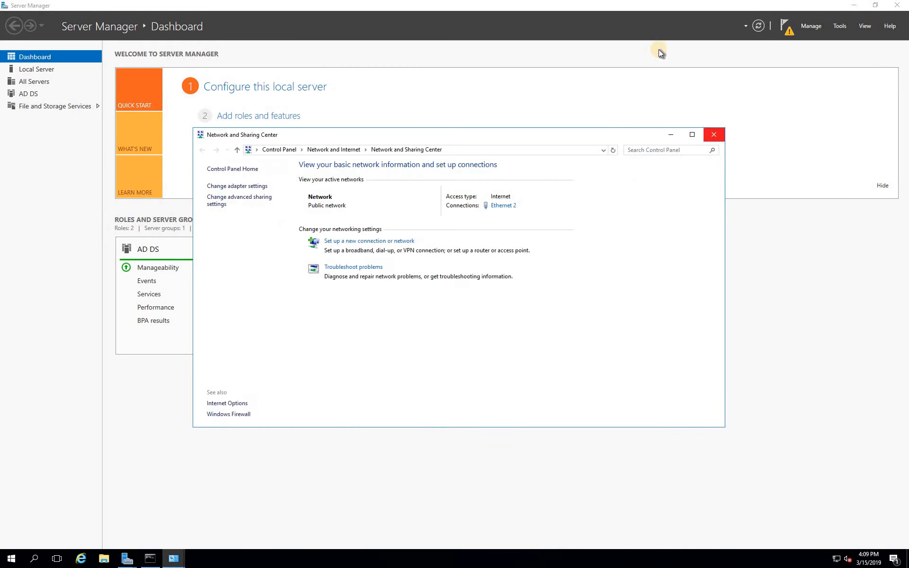
key("alt+F4")
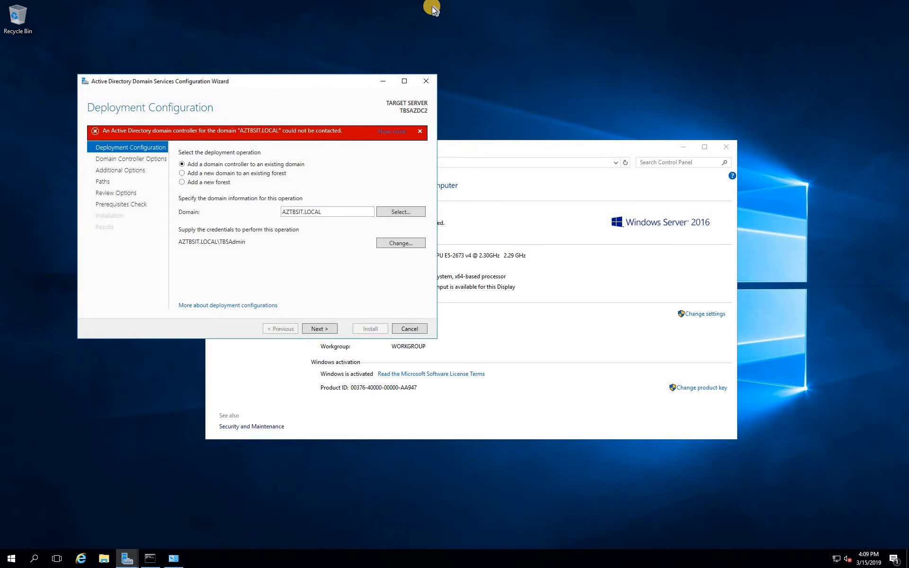
mouse_move(519, 7)
left_click(550, 6)
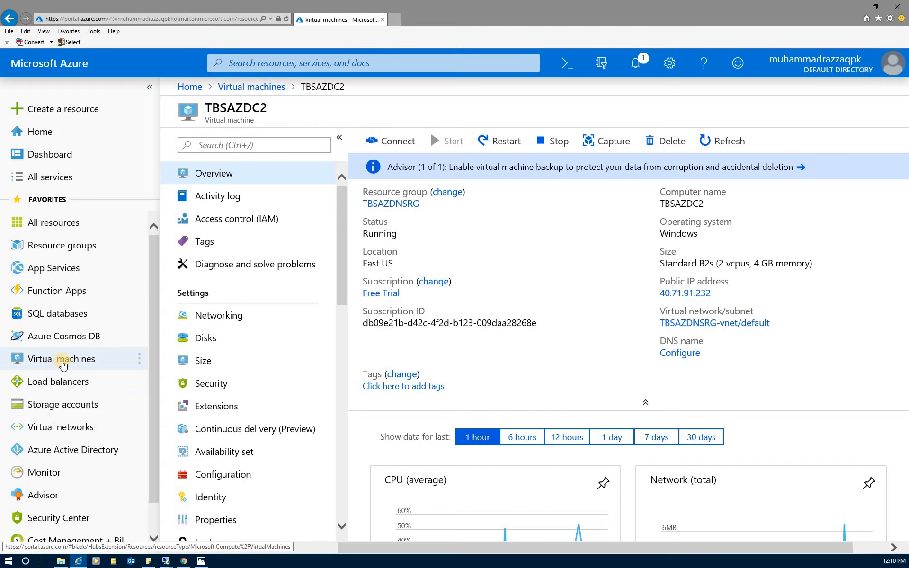
Open the DNS server settings of TBSAZDC1's network interface tbsazdc1929 from the virtual machine's networking page
left_click(63, 365)
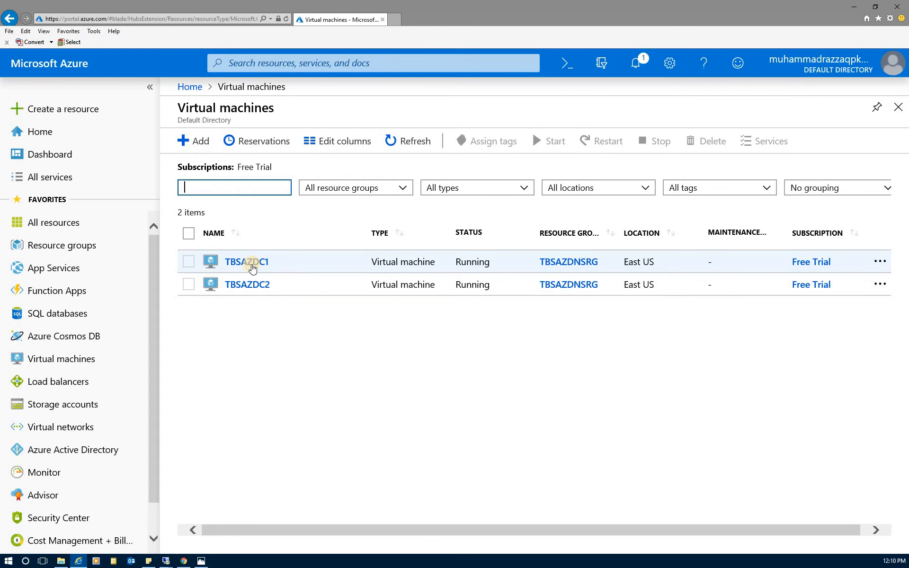
left_click(246, 262)
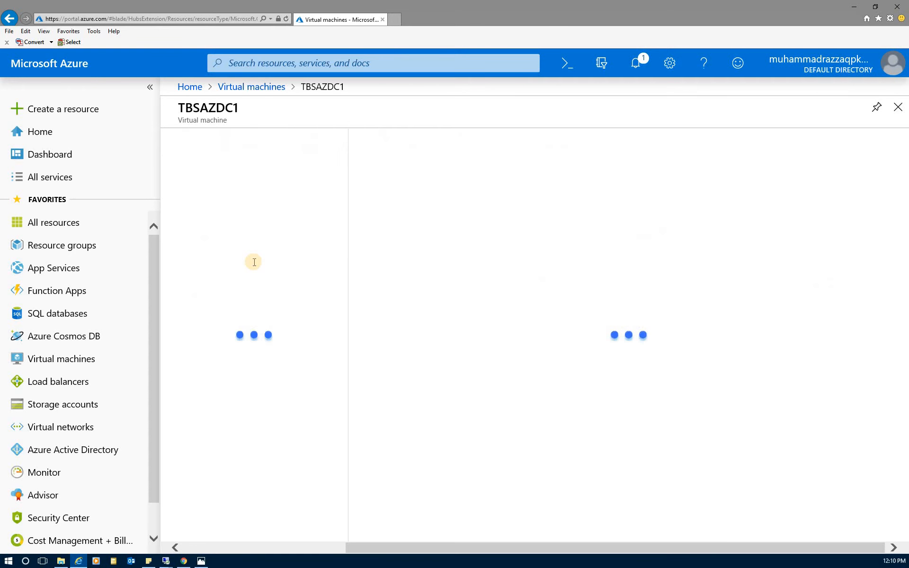
left_click(211, 317)
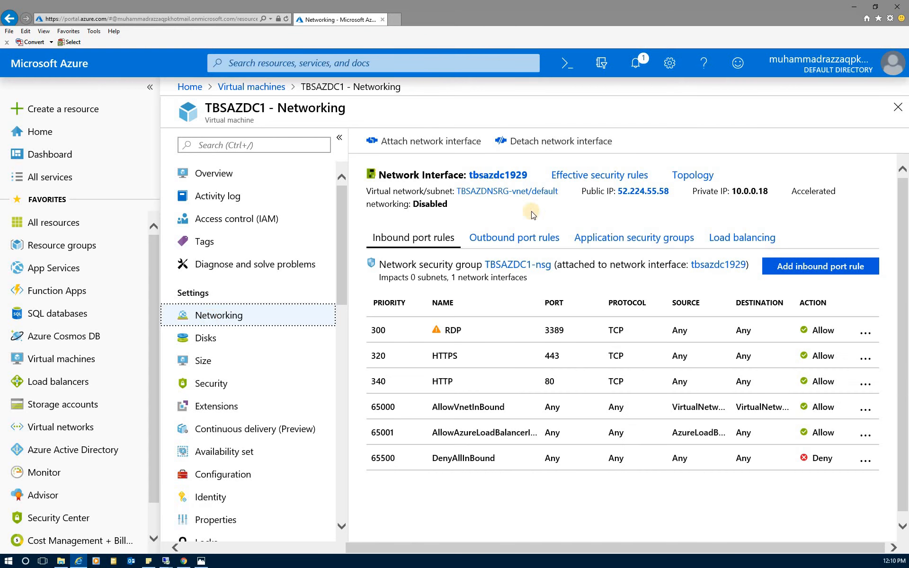
left_click(515, 177)
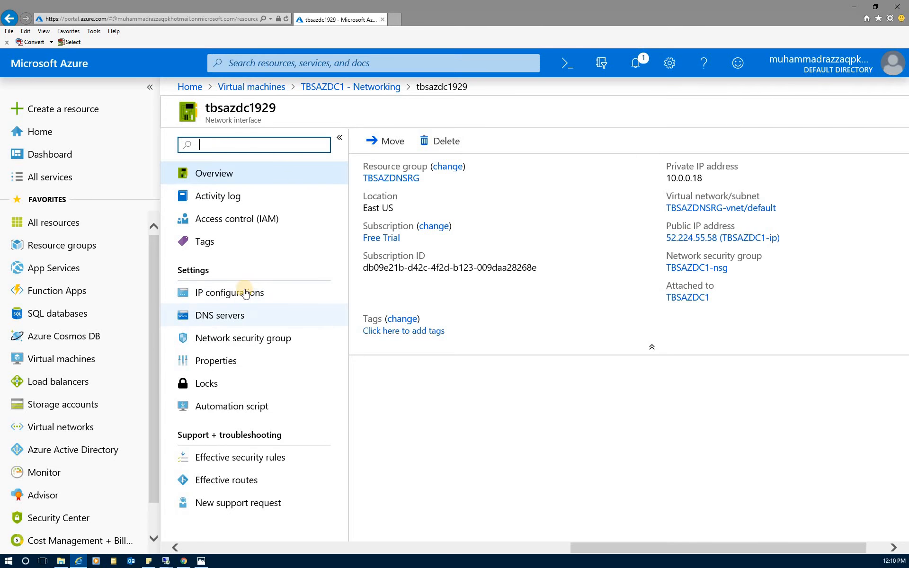
left_click(221, 316)
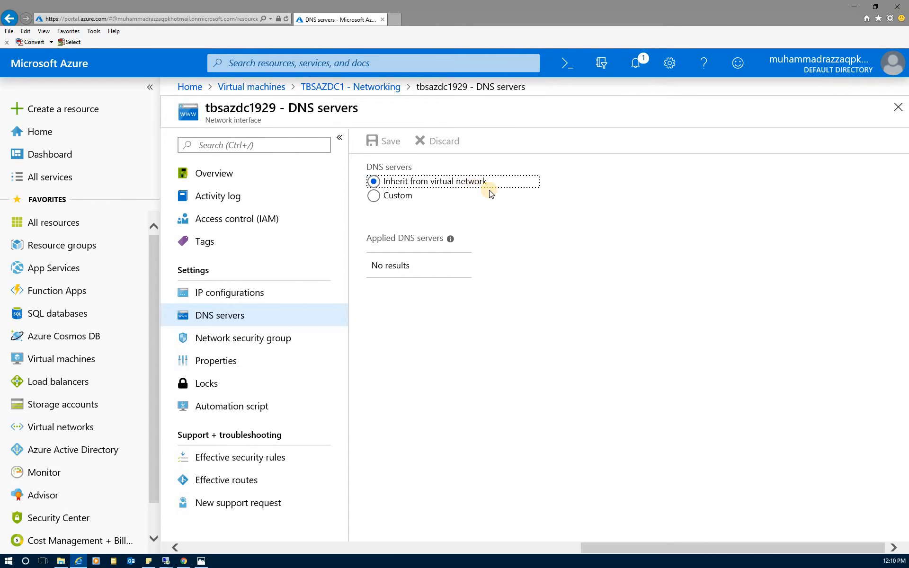
Set a custom DNS server of 10.0.0.18 for network interface tbsazdc1929 and save it
left_click(373, 195)
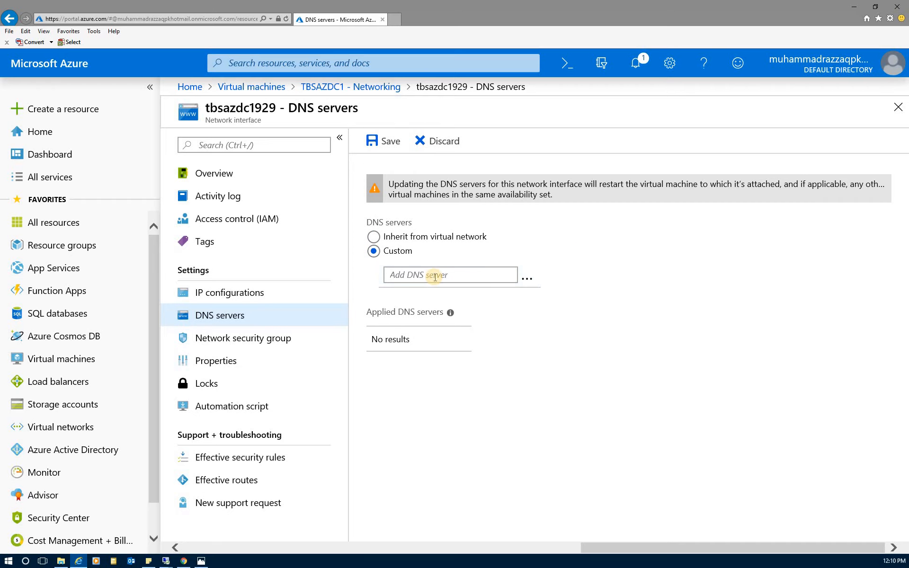
left_click(434, 276)
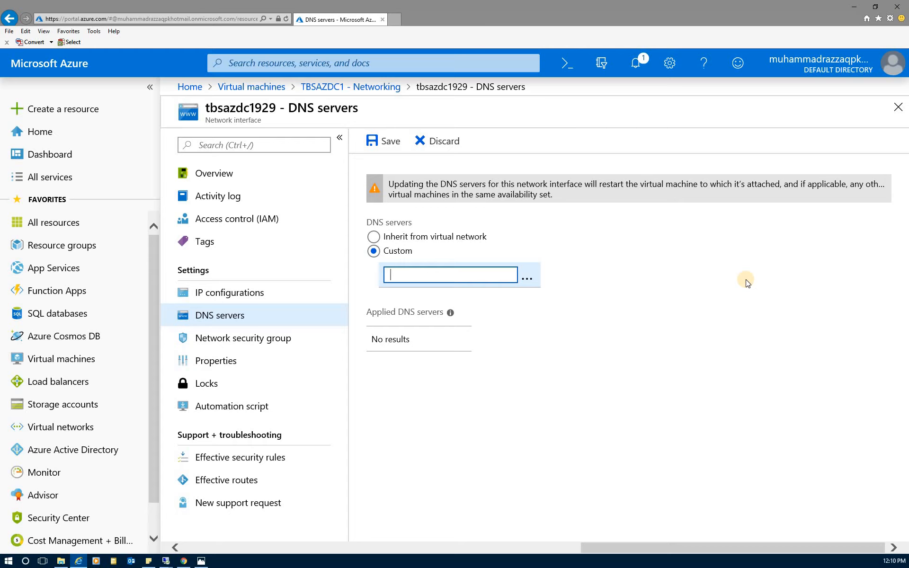
type("10.0.")
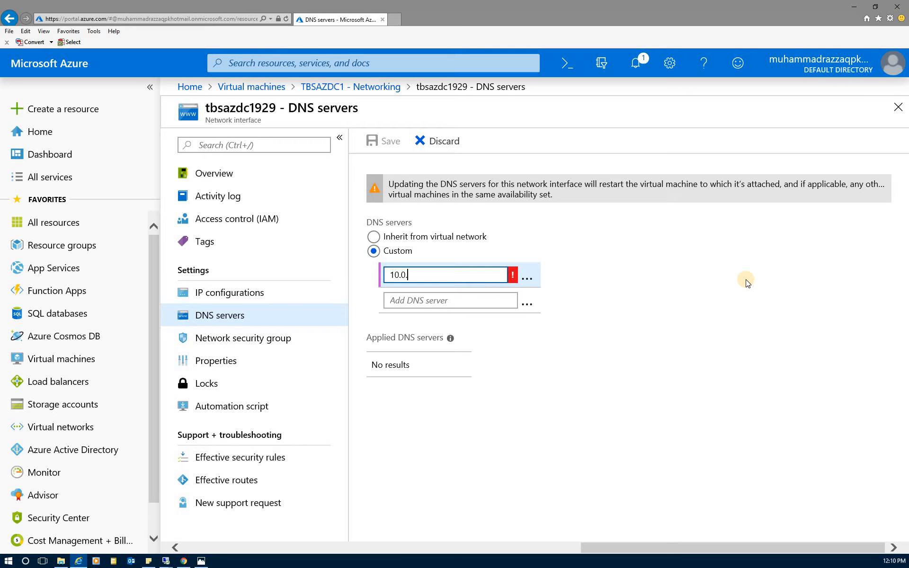
type("0.18")
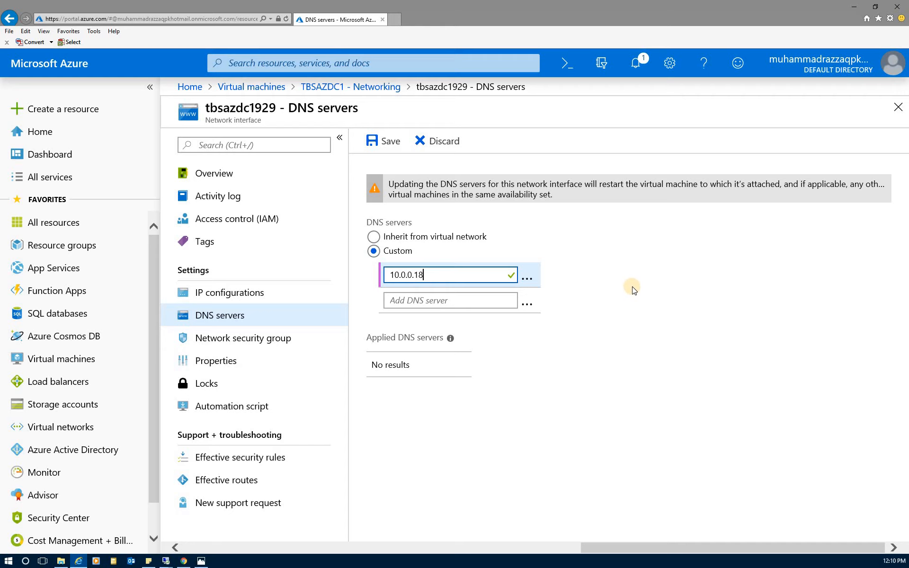
left_click(377, 142)
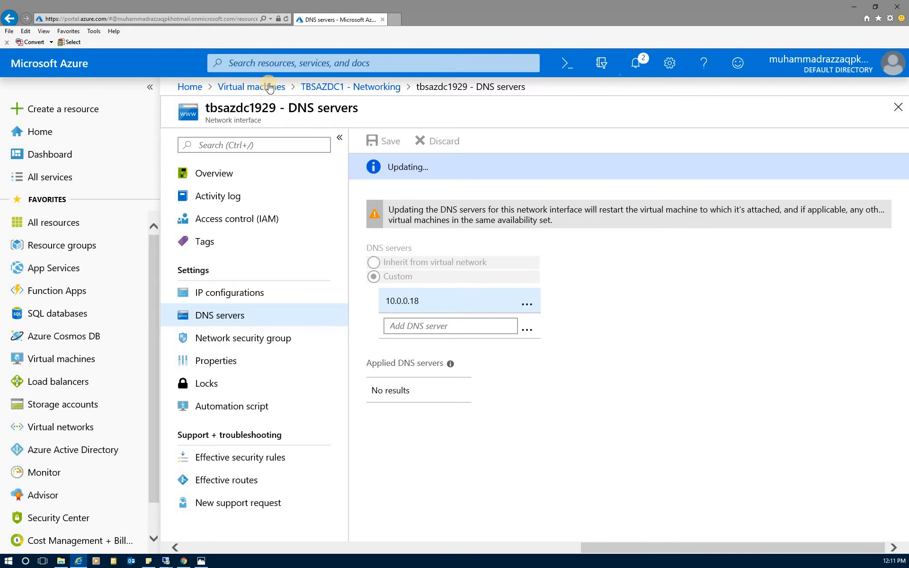
Open the DNS server settings of TBSAZDC2's network interface tbsazdc2953
left_click(265, 91)
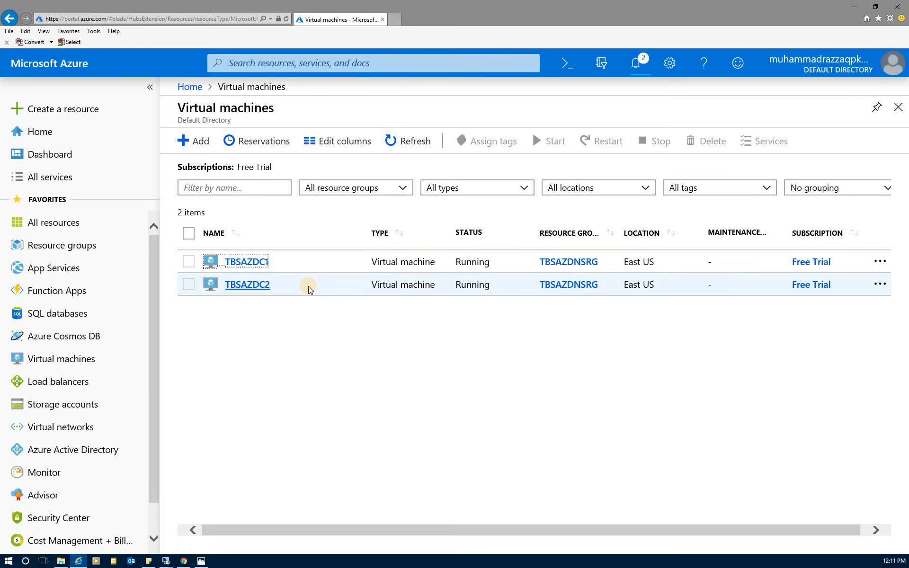
left_click(309, 288)
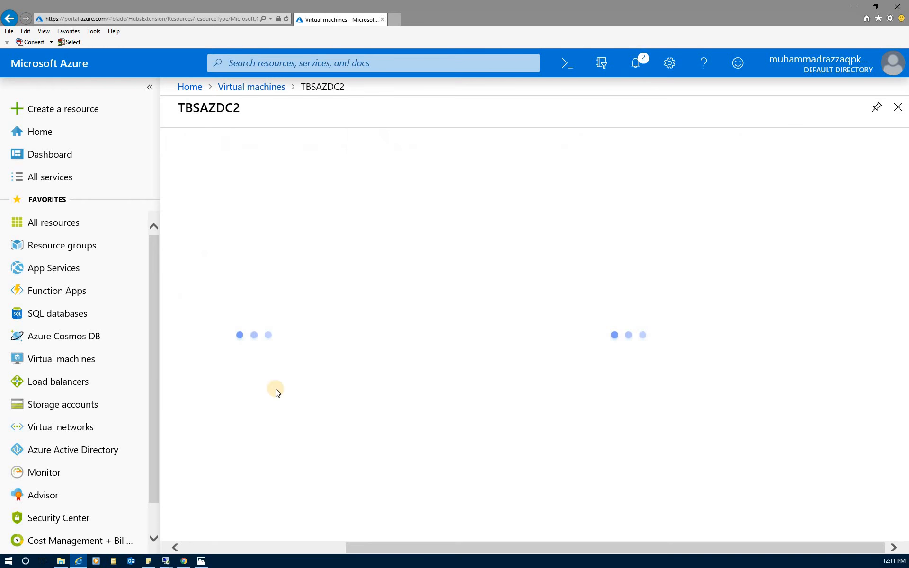
left_click(240, 321)
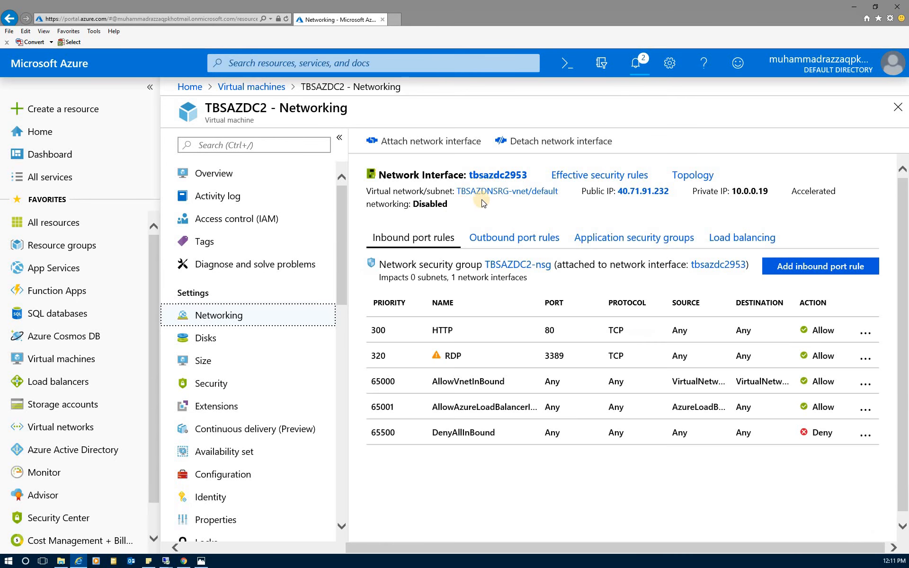
left_click(487, 175)
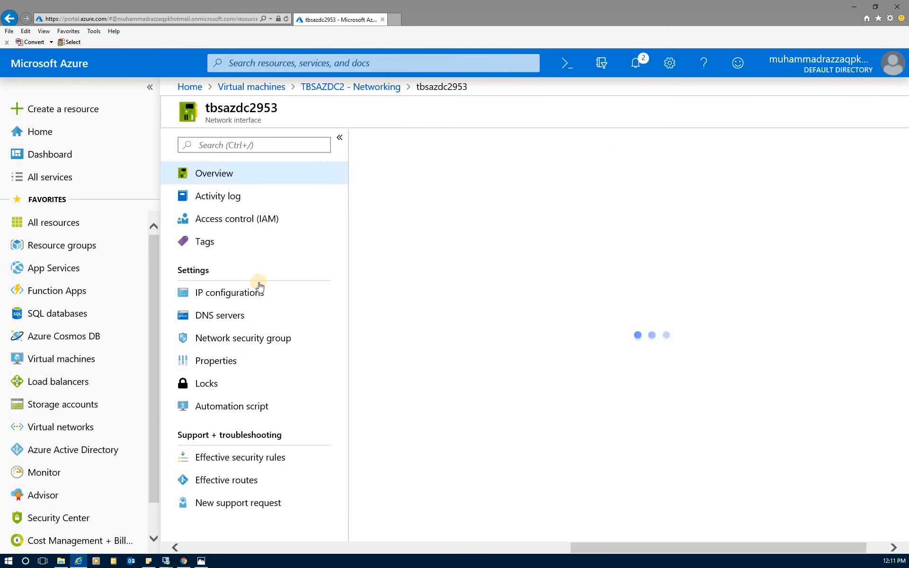
left_click(232, 316)
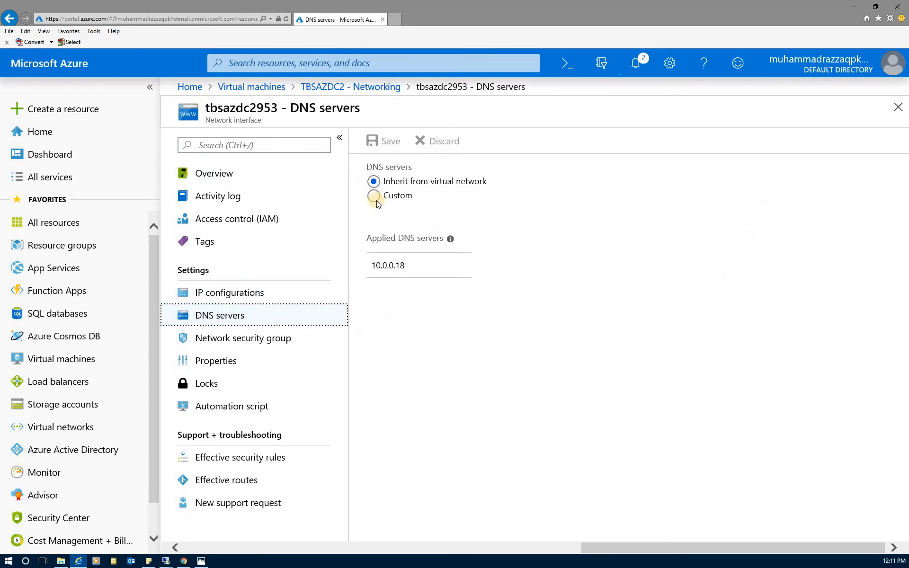
Set a custom DNS server of 10.0.0.18 for network interface tbsazdc2953, save it and check the save notifications
left_click(374, 194)
key("Tab")
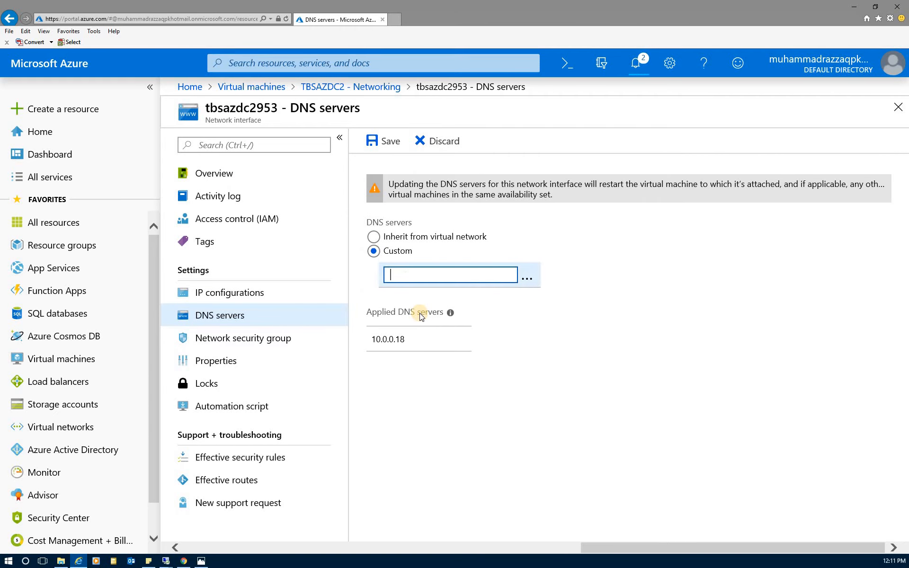
type("10.0.0")
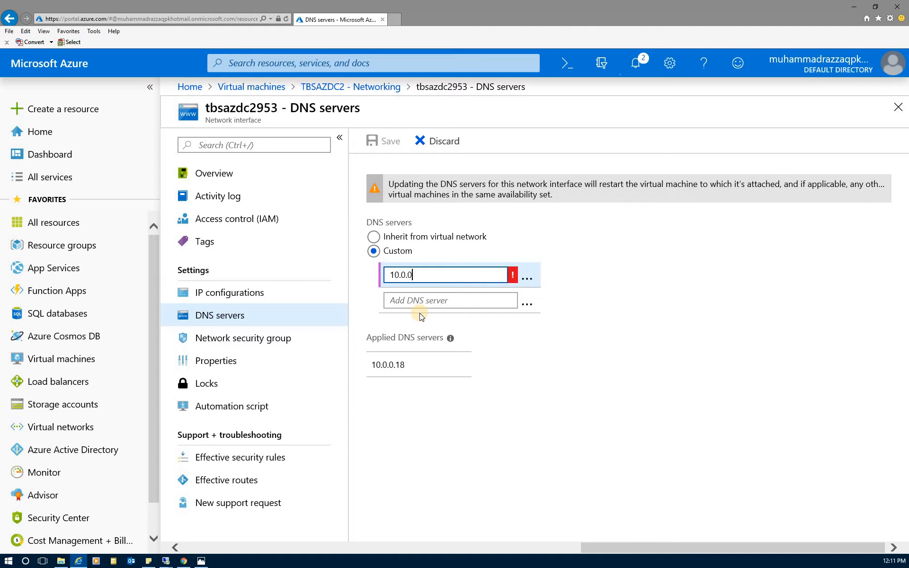
type(".18")
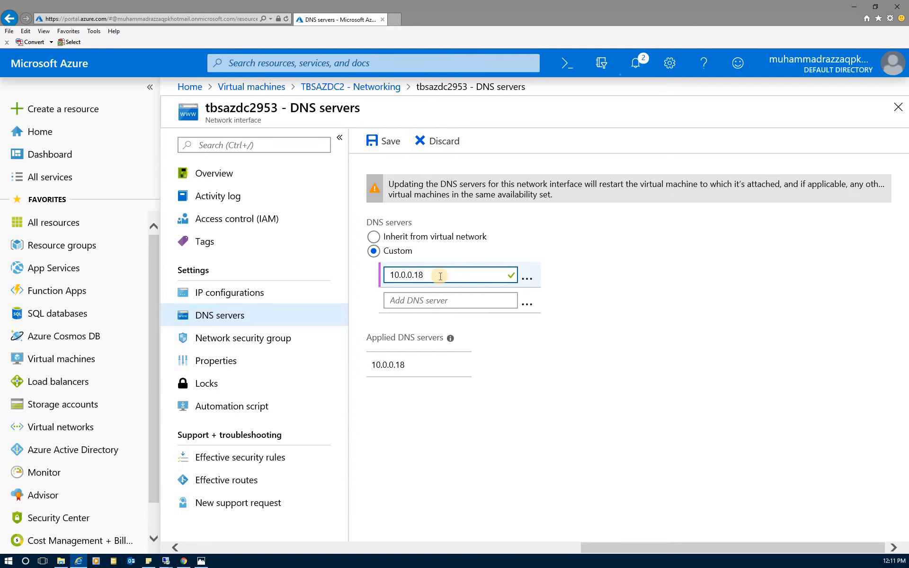
left_click(388, 142)
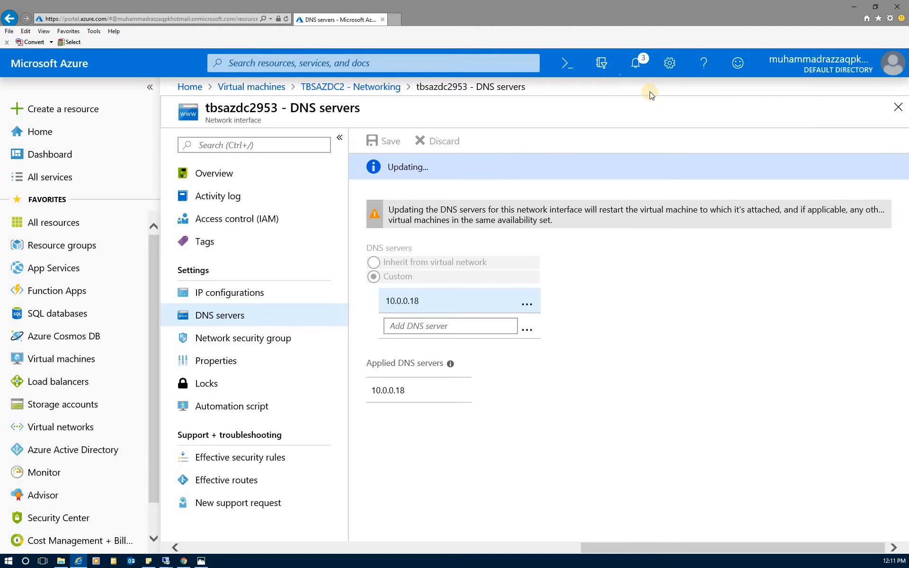
left_click(647, 65)
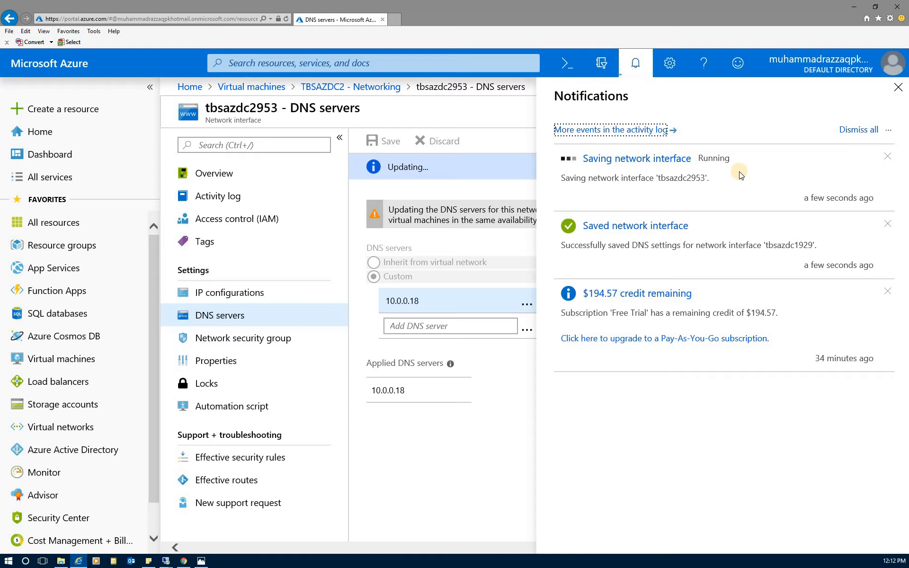
left_click(166, 560)
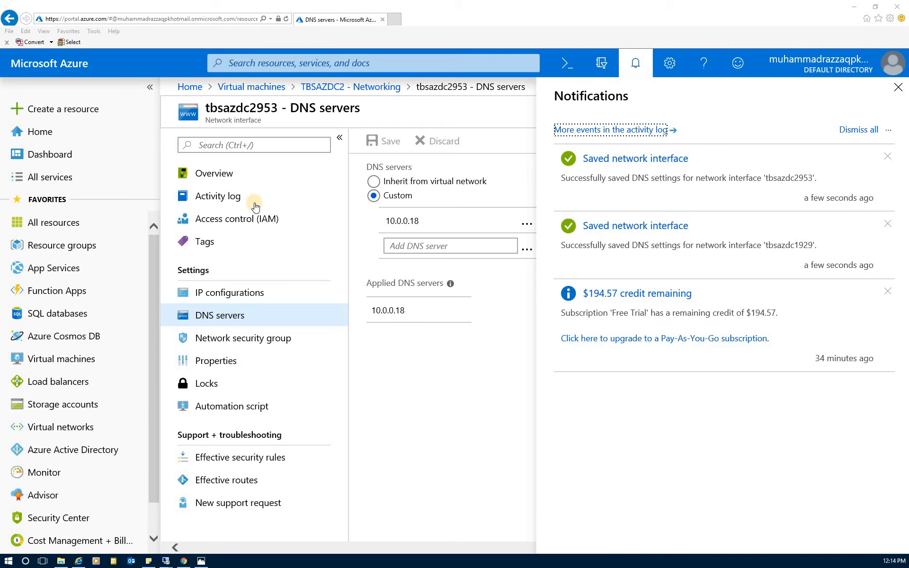
Restart the virtual machine TBSAZDC1 from its overview page
left_click(241, 87)
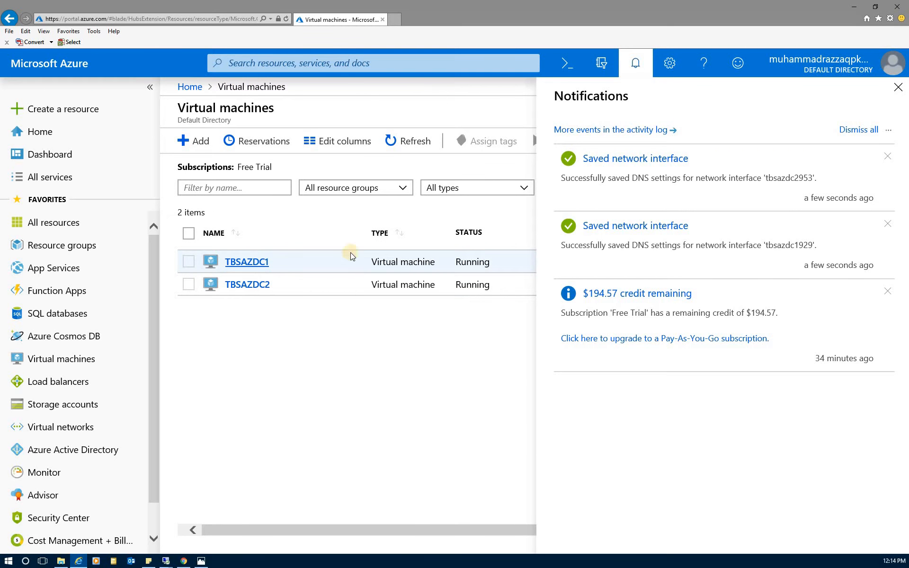
left_click(350, 254)
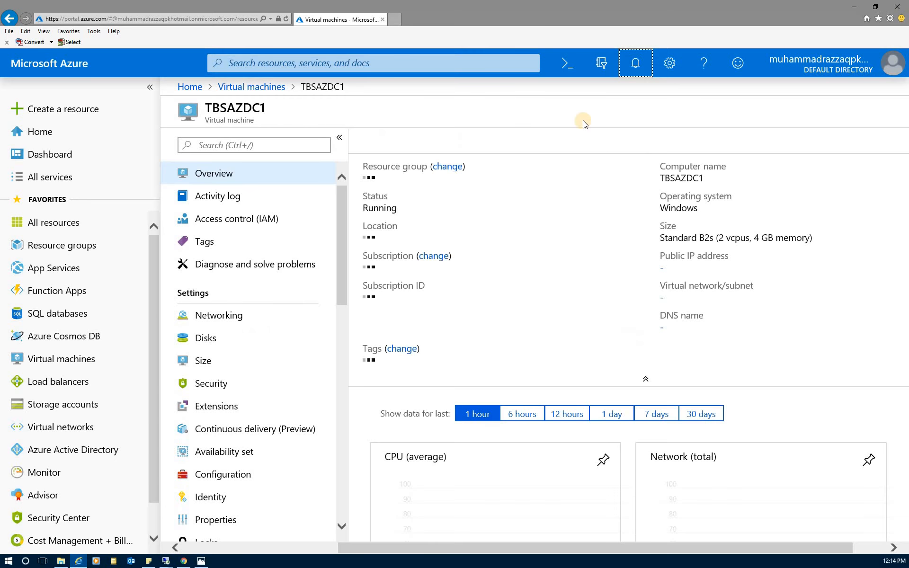
left_click(498, 140)
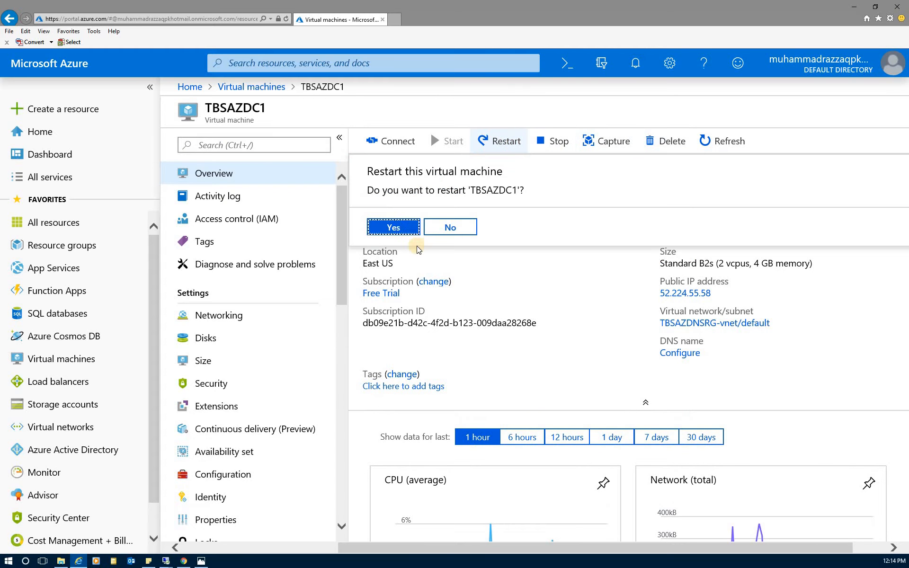
left_click(399, 227)
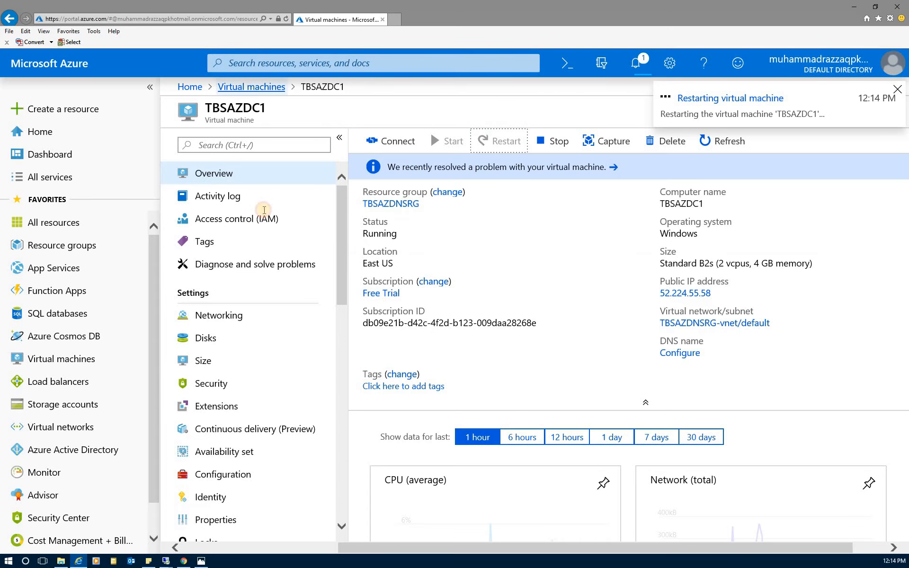
Go back to the virtual machines list and restart TBSAZDC2
left_click(251, 86)
left_click(251, 284)
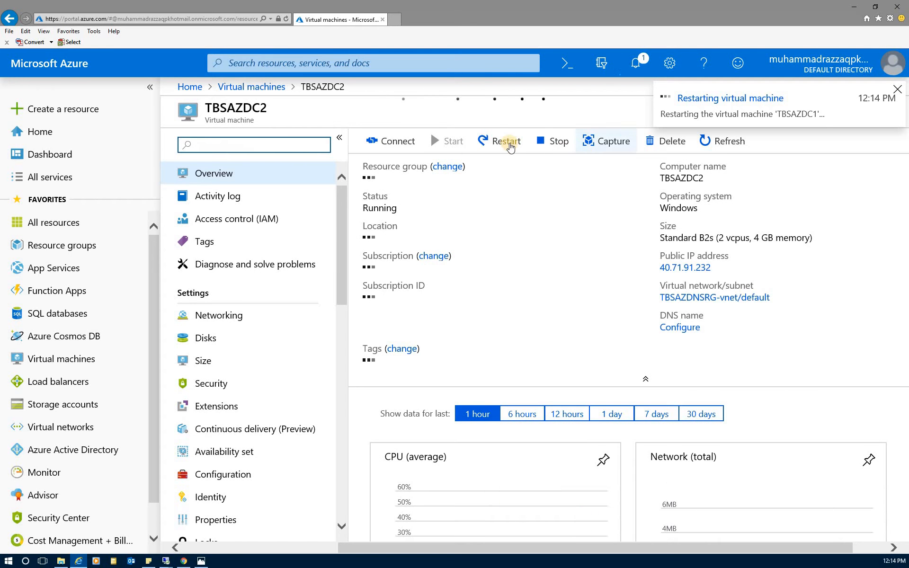
left_click(502, 141)
left_click(393, 227)
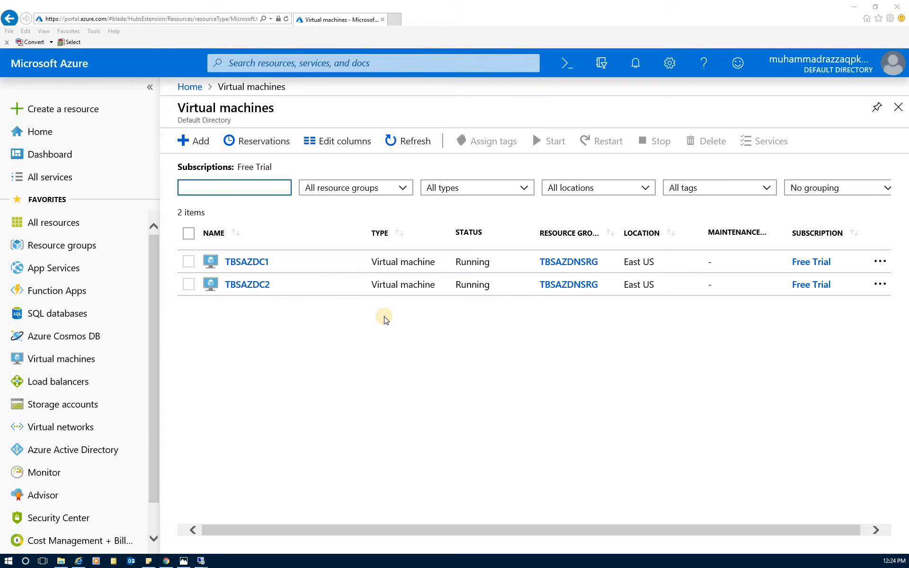
Switch to the Remote Desktop session of TBSAZDC2 and open the computer's system properties from File Explorer
mouse_move(207, 563)
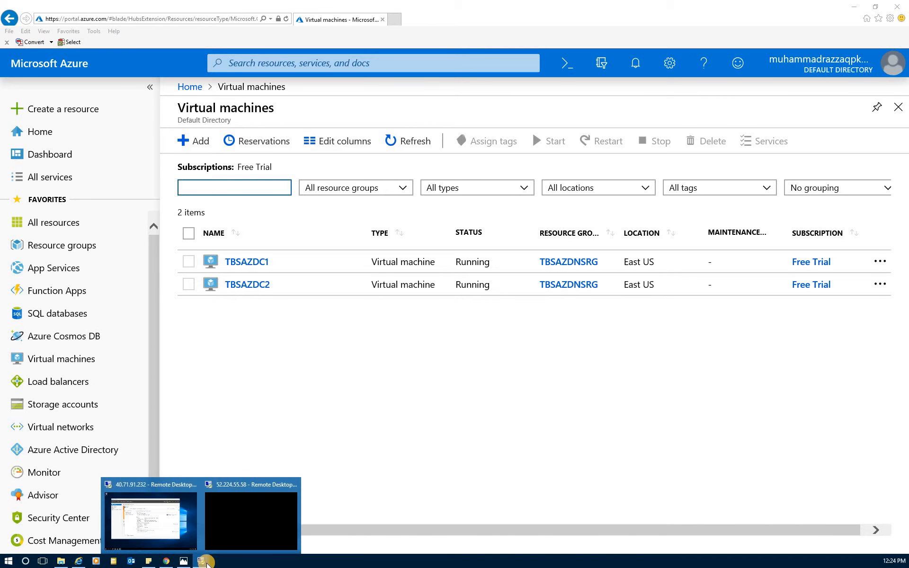
left_click(150, 520)
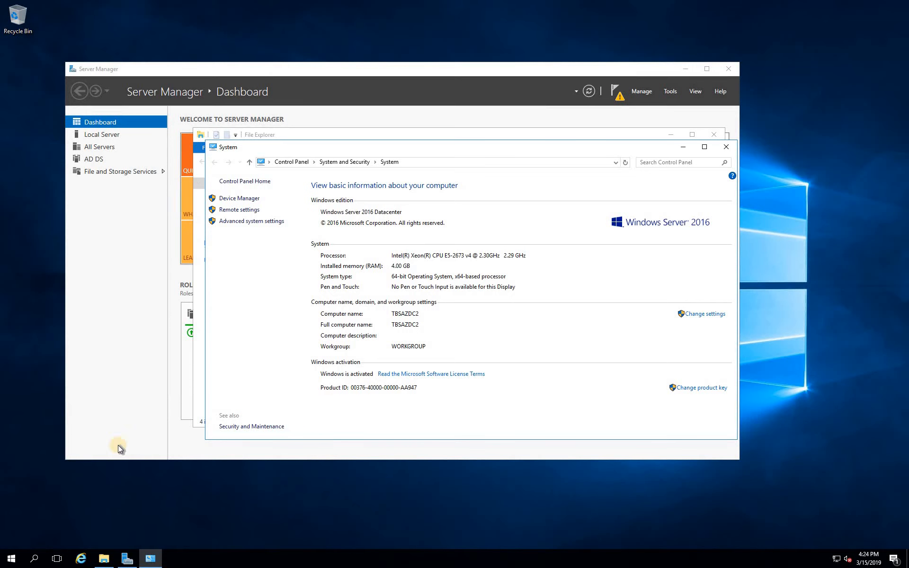
left_click(105, 557)
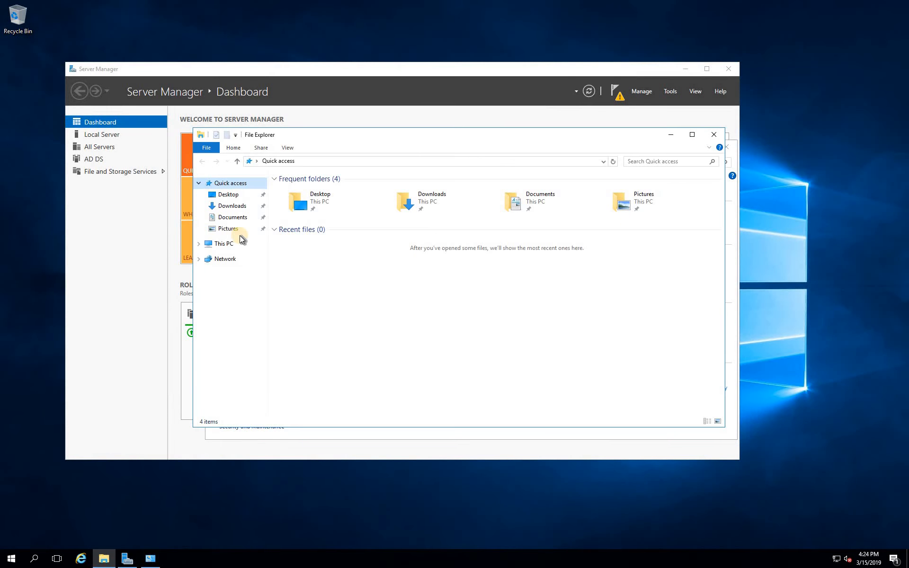
right_click(229, 242)
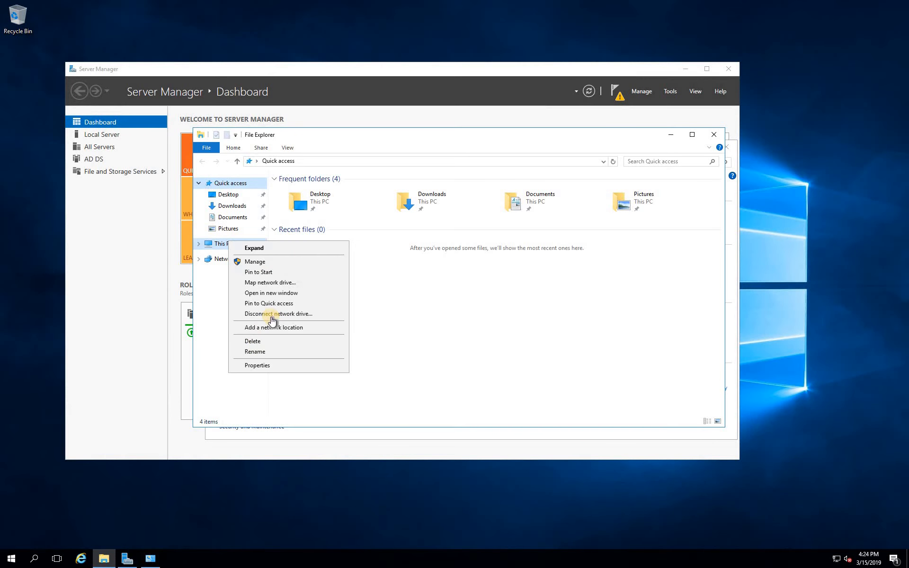
left_click(268, 369)
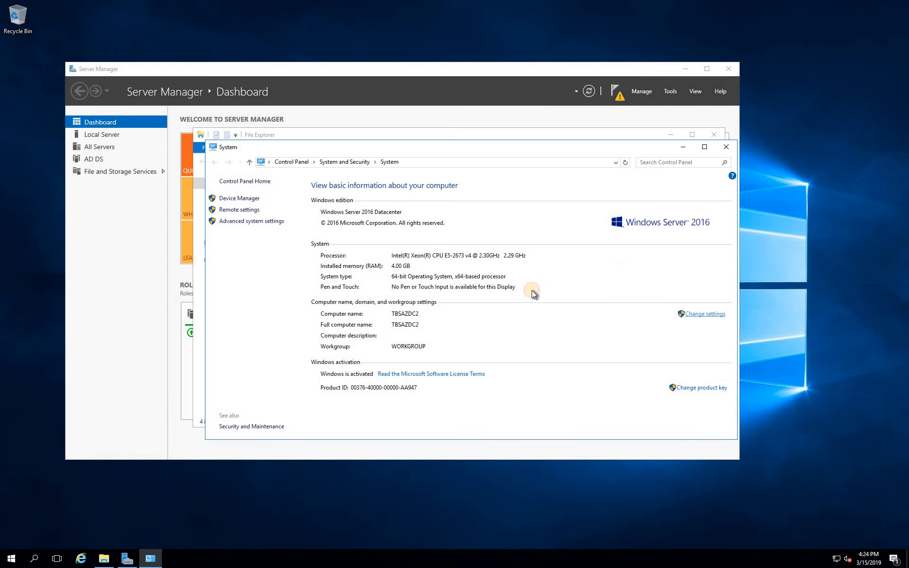
Test joining the computer to the domain AZTBSIT.LOCAL up to the credentials request, and cancel the membership change
left_click(250, 200)
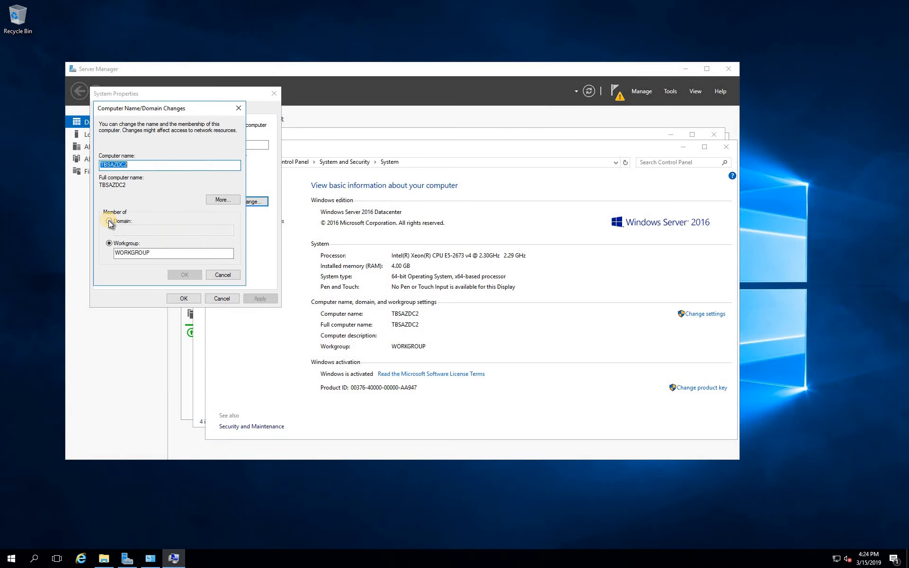
left_click(109, 222)
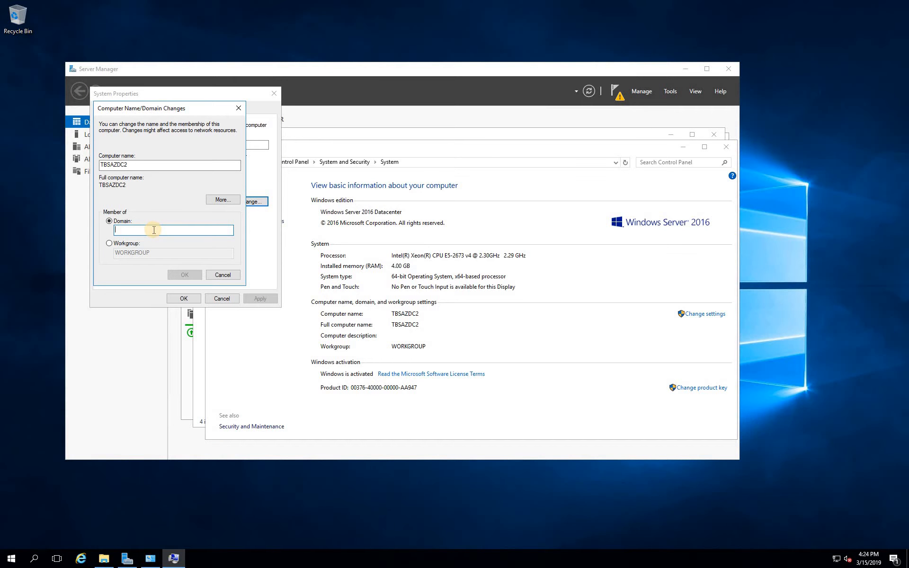
type("AZTBSIT.LOCAL")
left_click(183, 275)
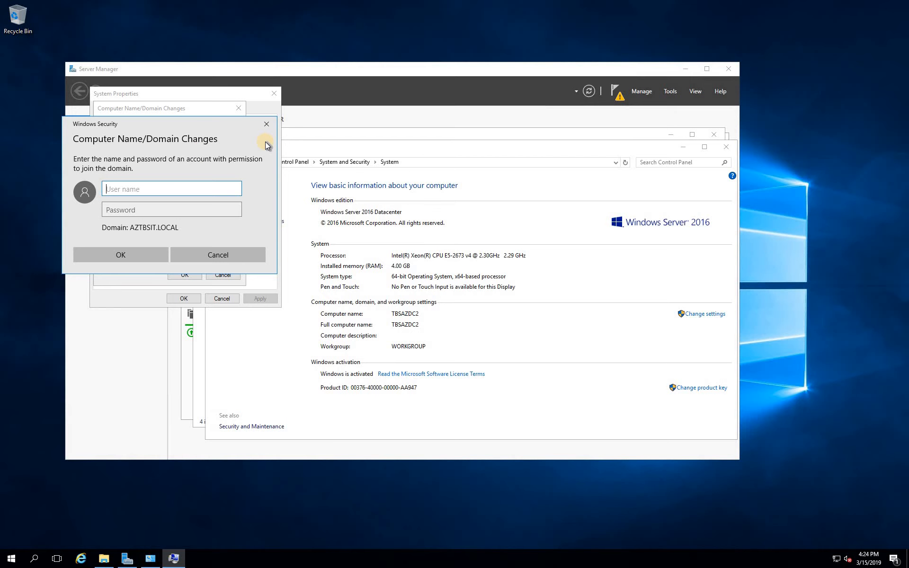
left_click(267, 125)
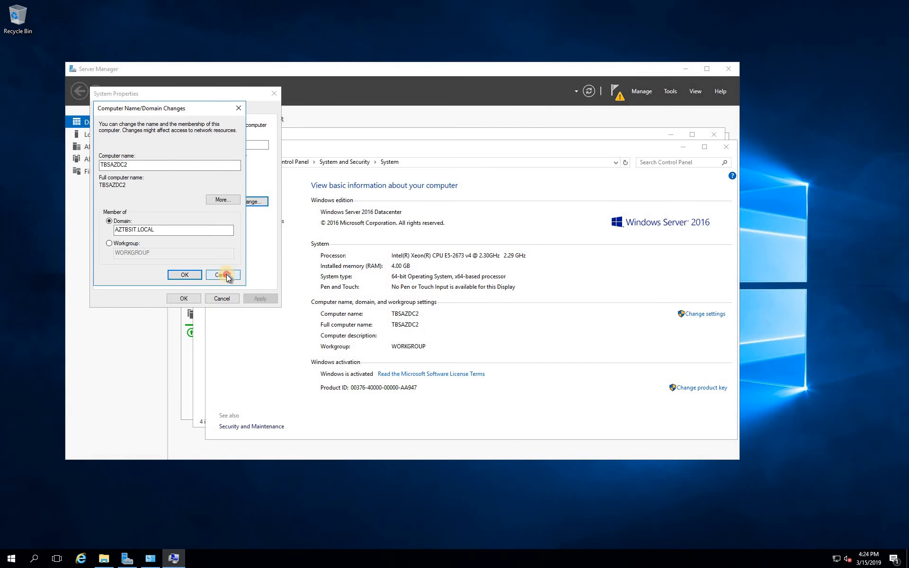
left_click(224, 275)
left_click(222, 299)
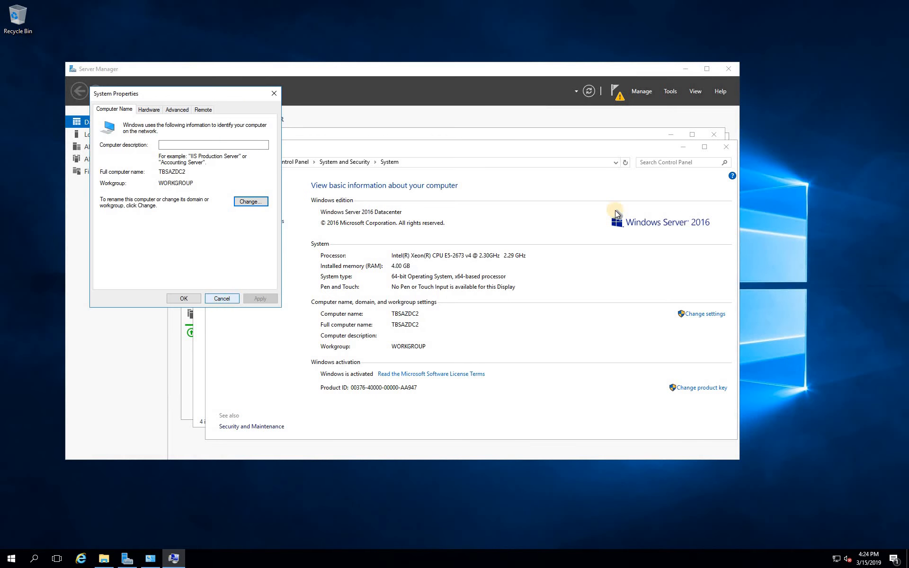
Start promoting the server to a domain controller in an existing domain, supplying the AZTBSIT.LOCAL\TBSAdmin account and its password as credentials
left_click(616, 95)
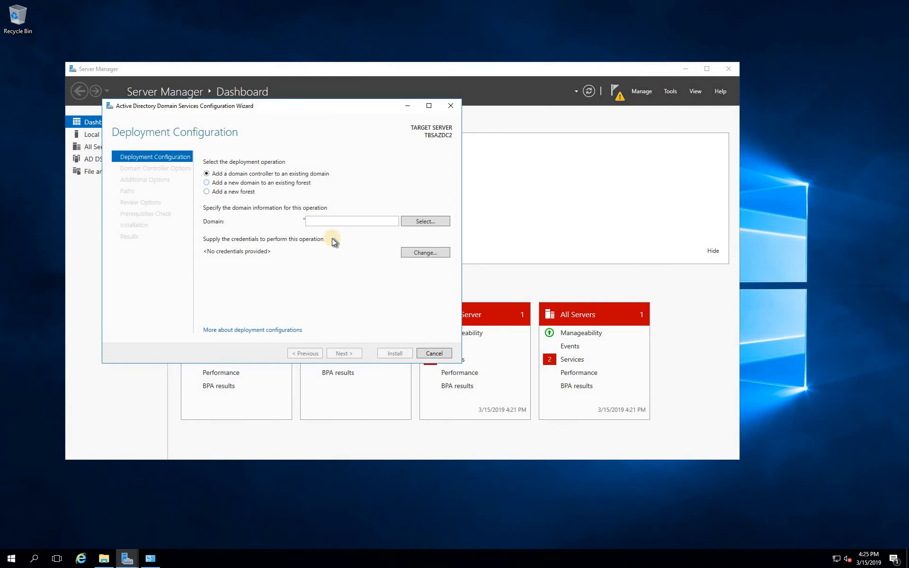
left_click(334, 221)
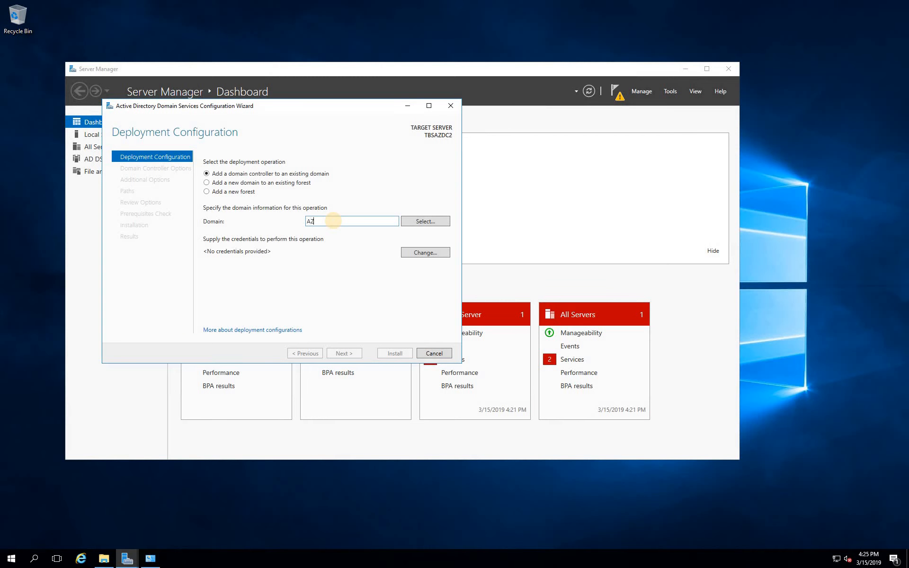
left_click(421, 251)
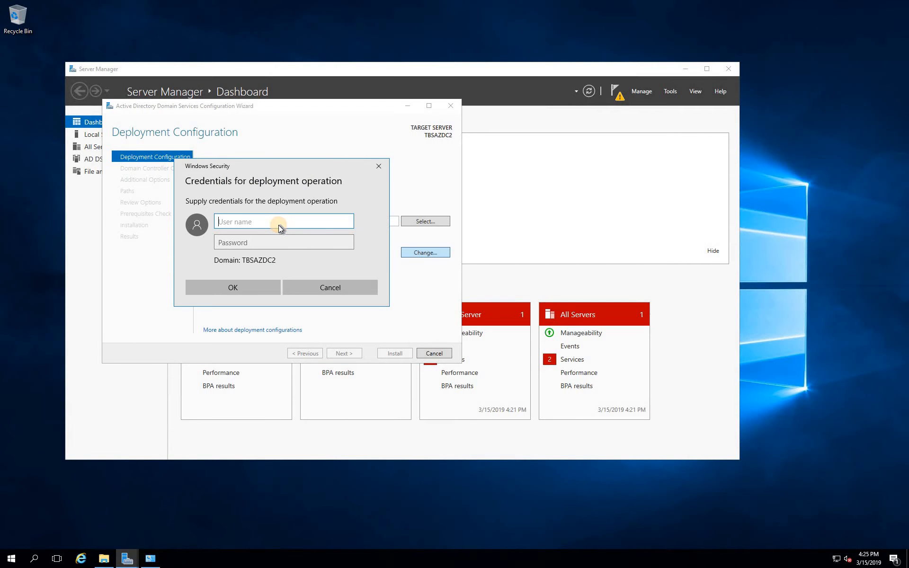
type("AZTBSIT.LOCAL\\TB")
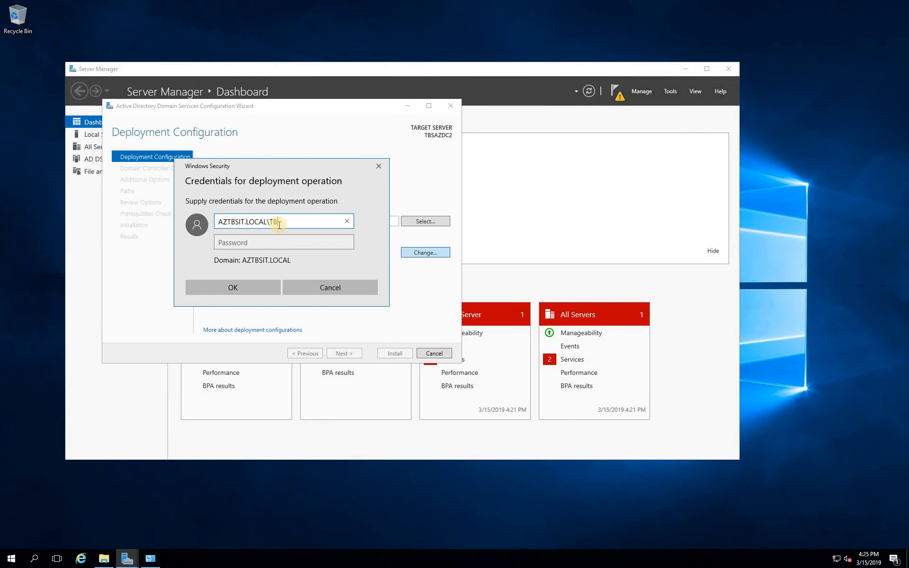
type("SAdmin")
left_click(255, 242)
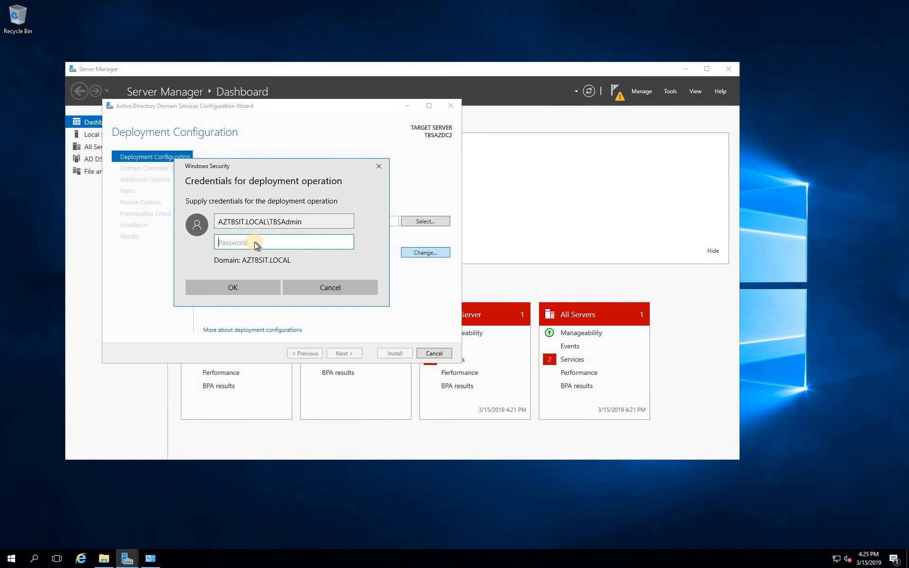
type("••")
left_click(254, 287)
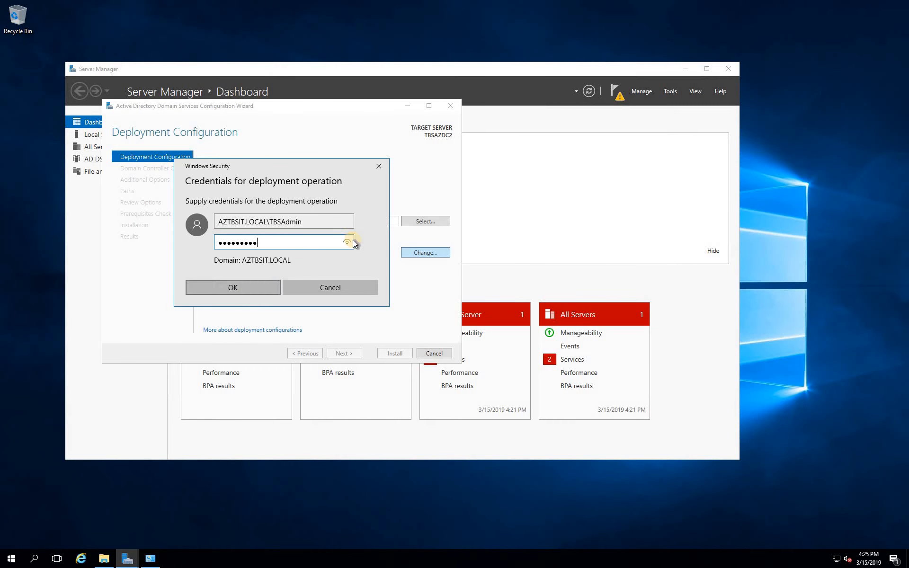
Set the domain for the deployment operation to AZTBSIT.LOCAL and continue to the domain controller options
left_click_drag(335, 221, 296, 221)
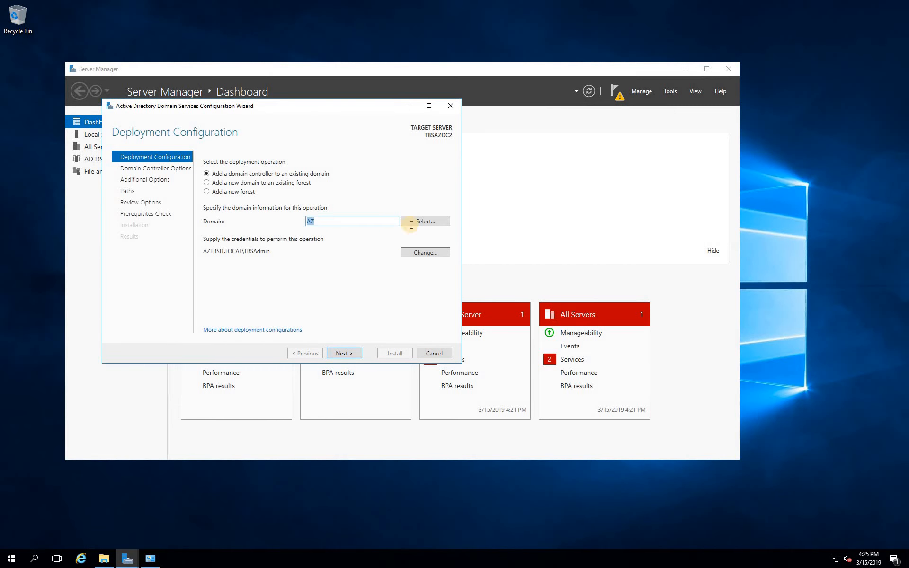
left_click(425, 221)
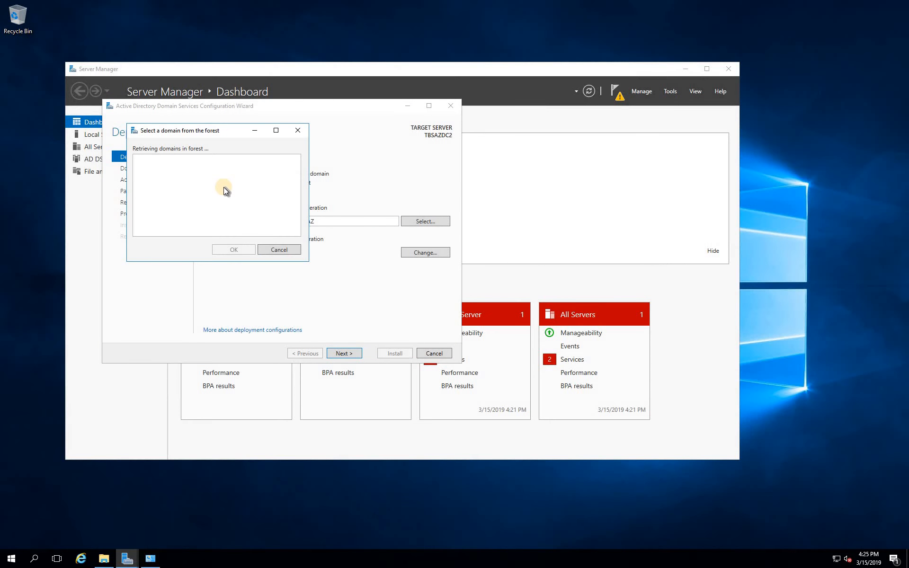
left_click(283, 250)
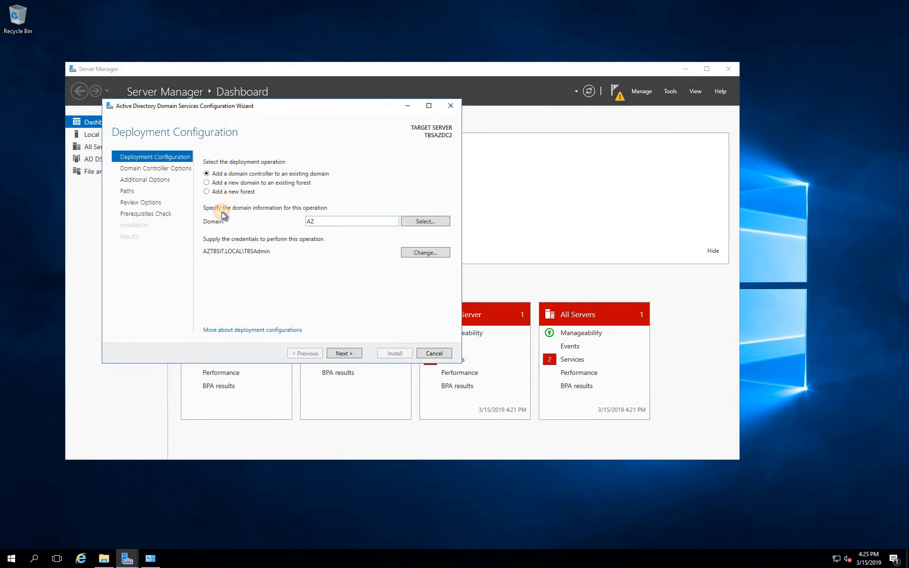
key("BackSpace")
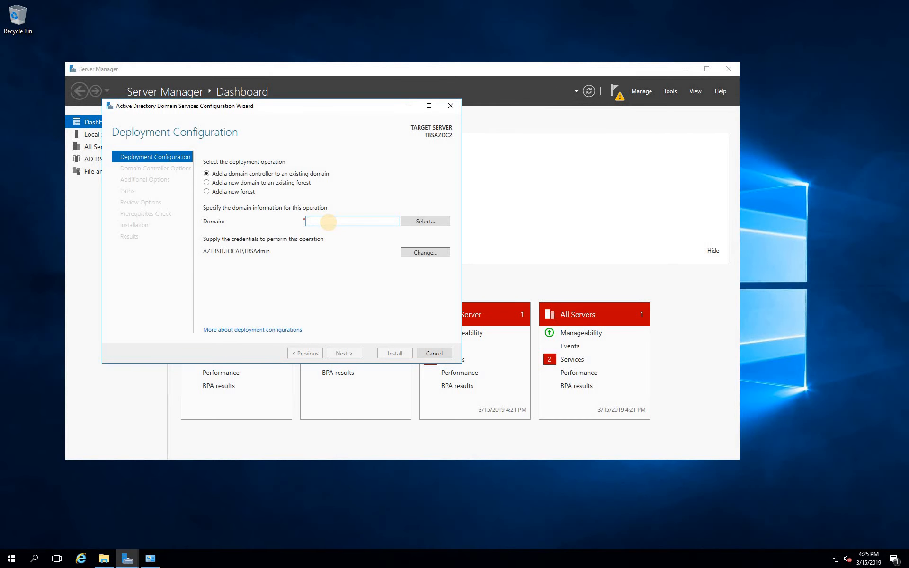
type("AZTBSIT.LOCAL")
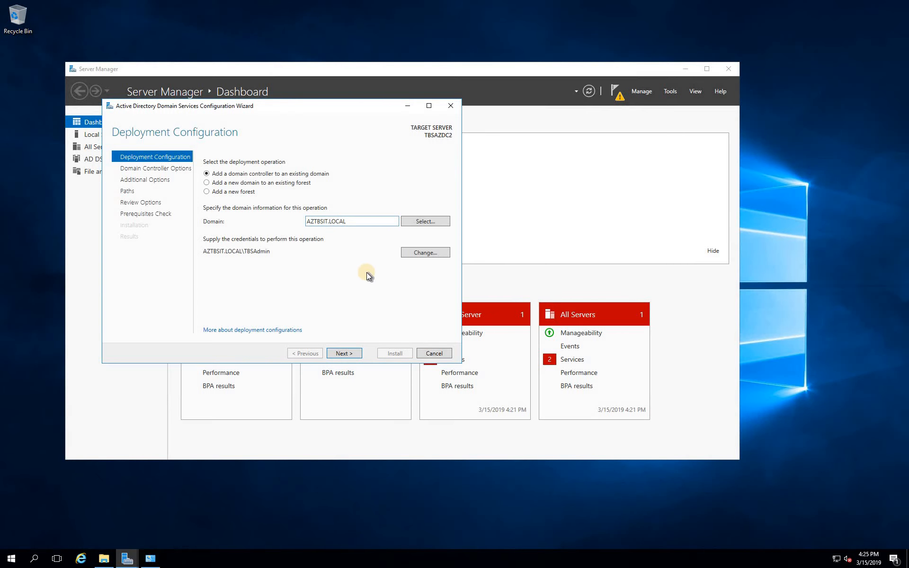
left_click(349, 352)
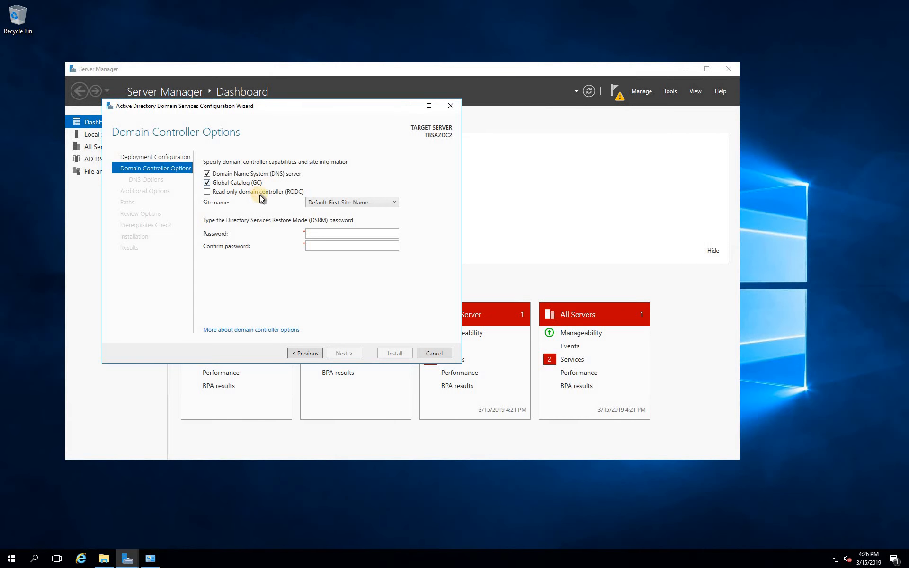
Enter and confirm the Directory Services Restore Mode password, keep the site Default-First-Site-Name and continue to the DNS options
left_click(315, 232)
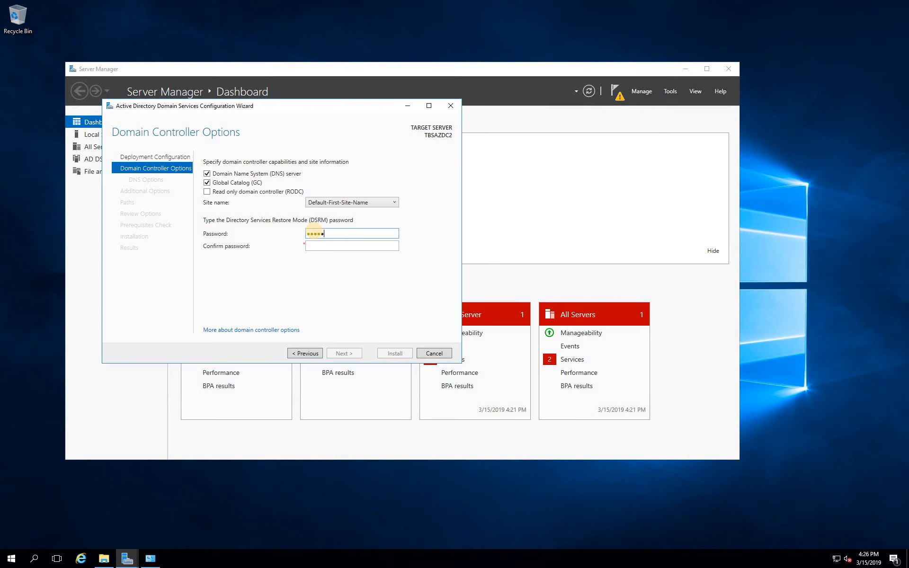
type("•••••••••")
left_click(334, 245)
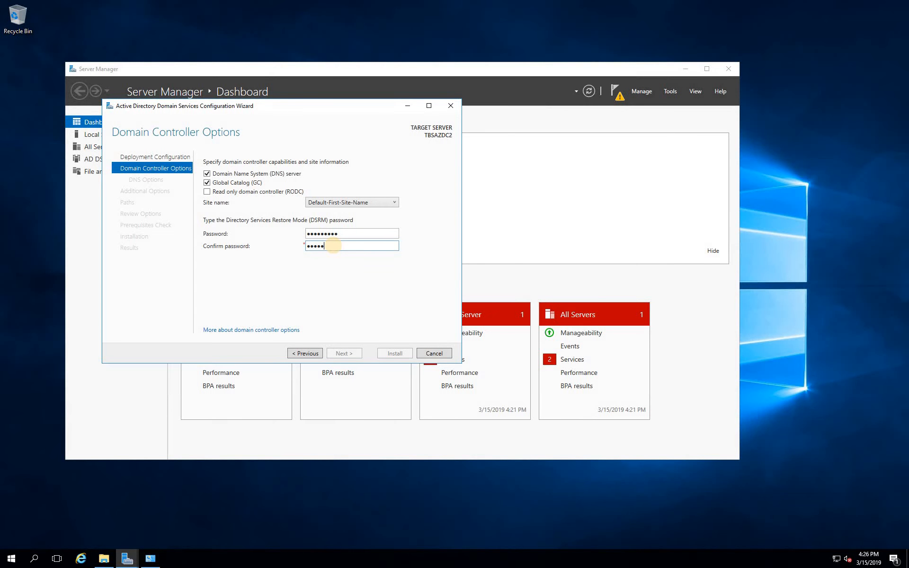
type("•••••••••")
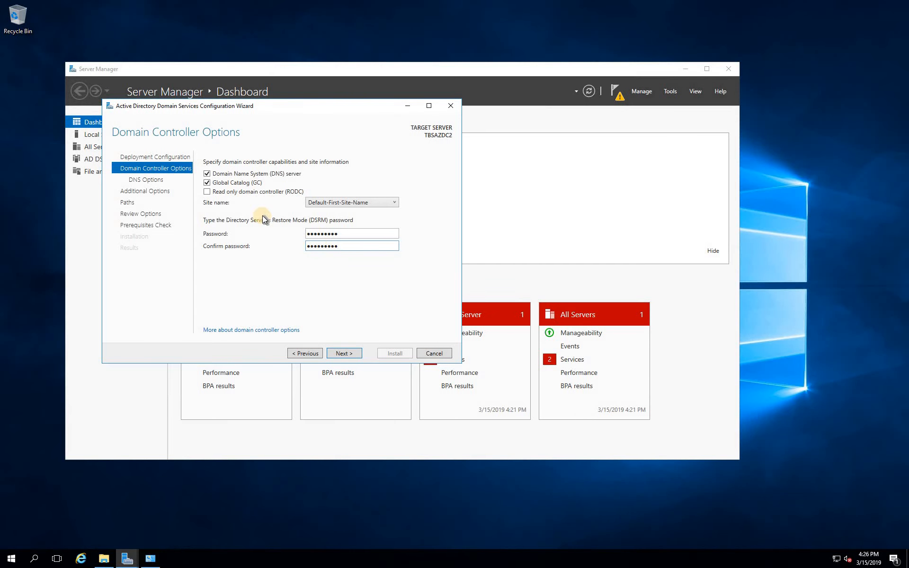
left_click(376, 204)
left_click(371, 213)
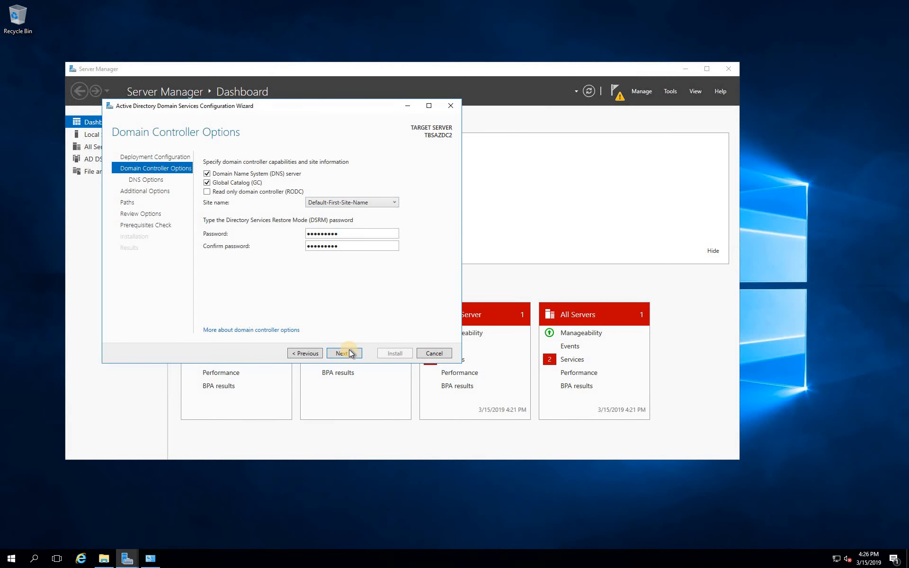
left_click(344, 353)
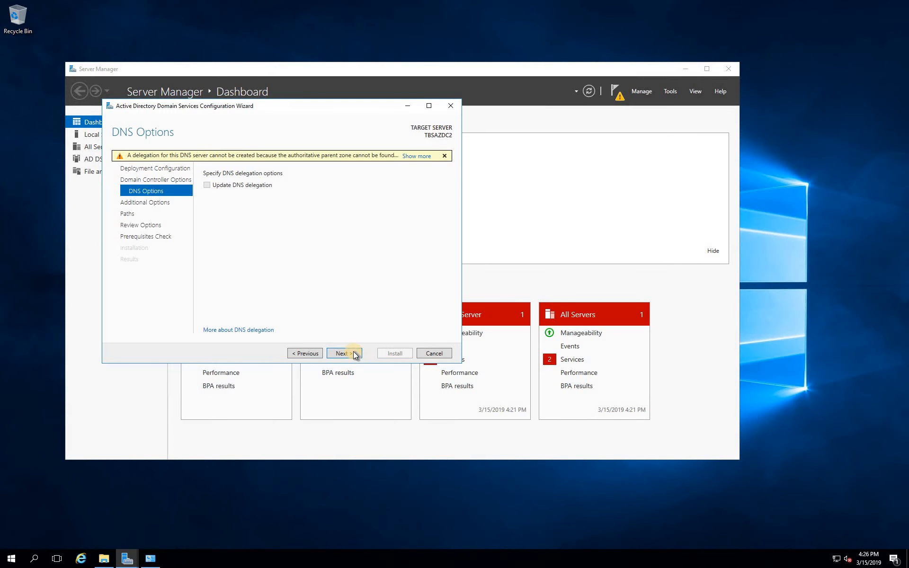
Leave DNS delegation unset, choose TBSAZDC1.AZTBSIT.local as the replication source and accept the default database, log and SYSVOL folders
key("Return")
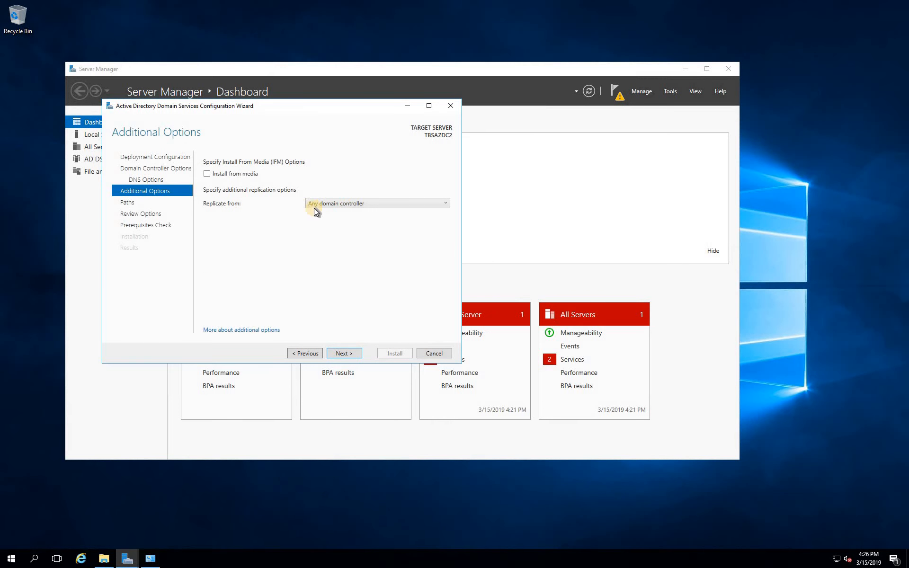
left_click(365, 204)
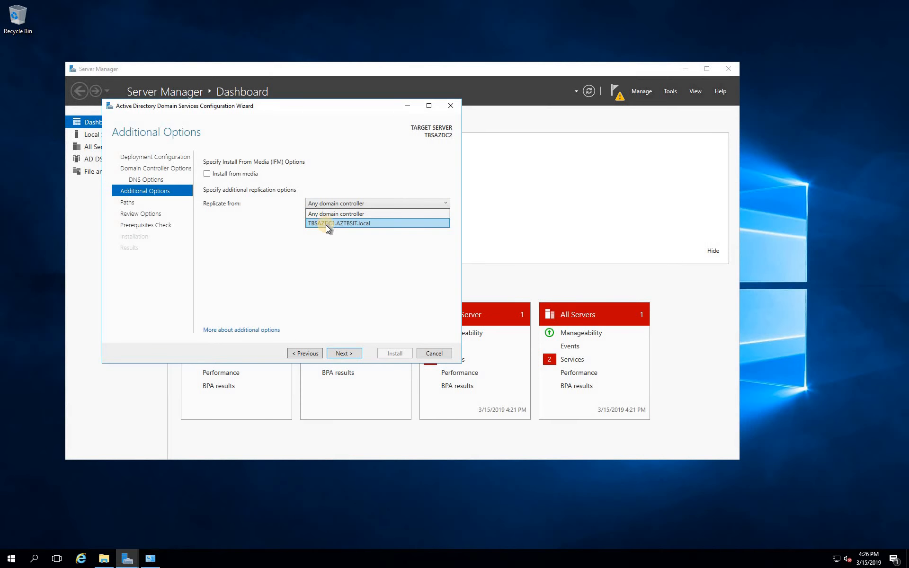
left_click(332, 223)
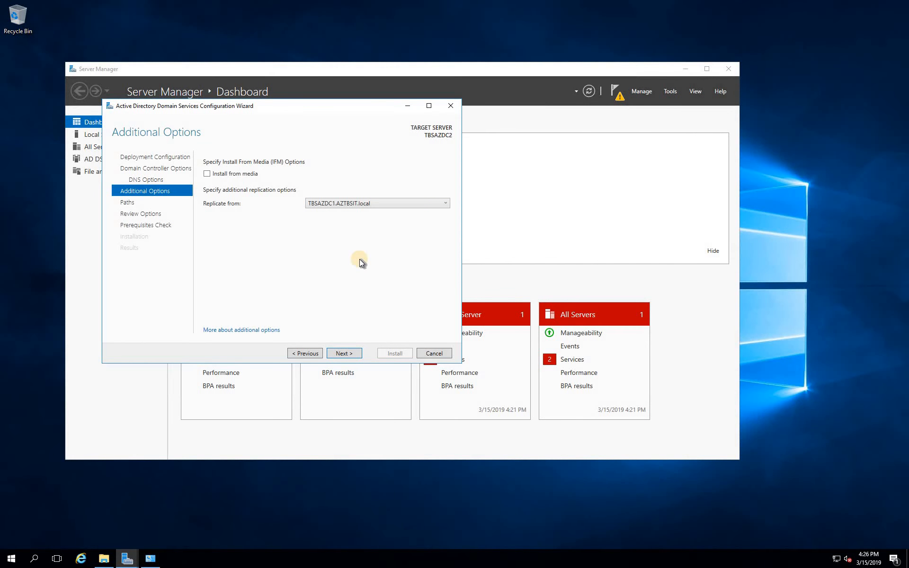
left_click(343, 355)
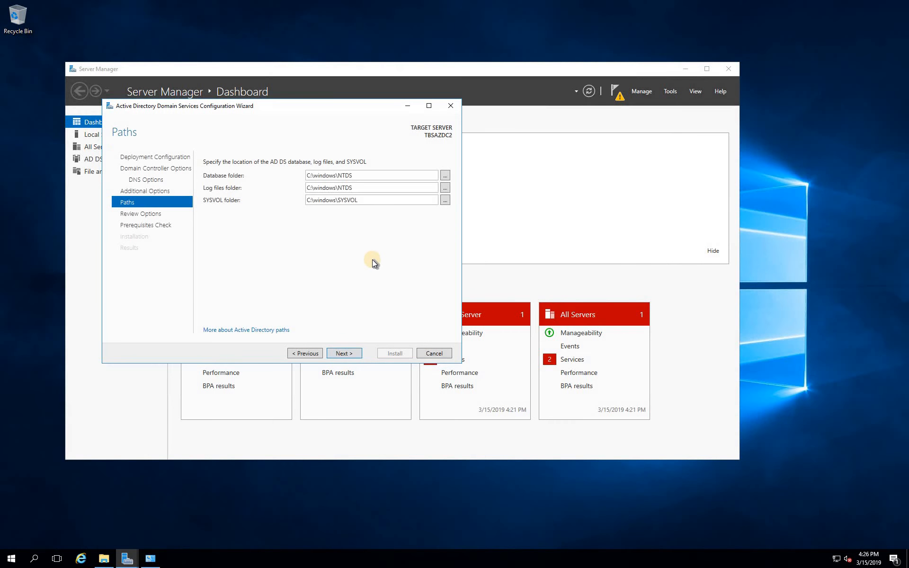
left_click(346, 353)
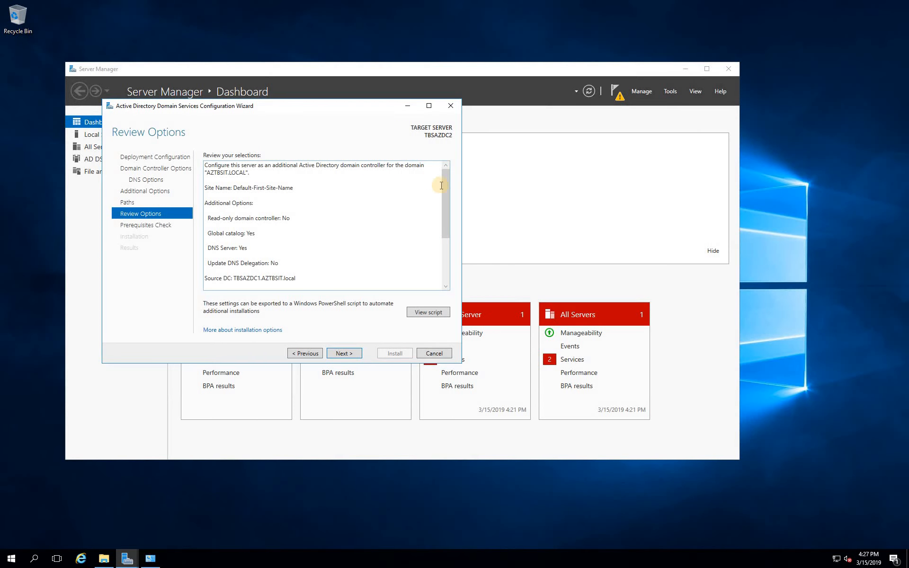
Review the summary of the promotion selections and proceed to the prerequisites check
left_click(445, 229)
left_click_drag(445, 229, 432, 178)
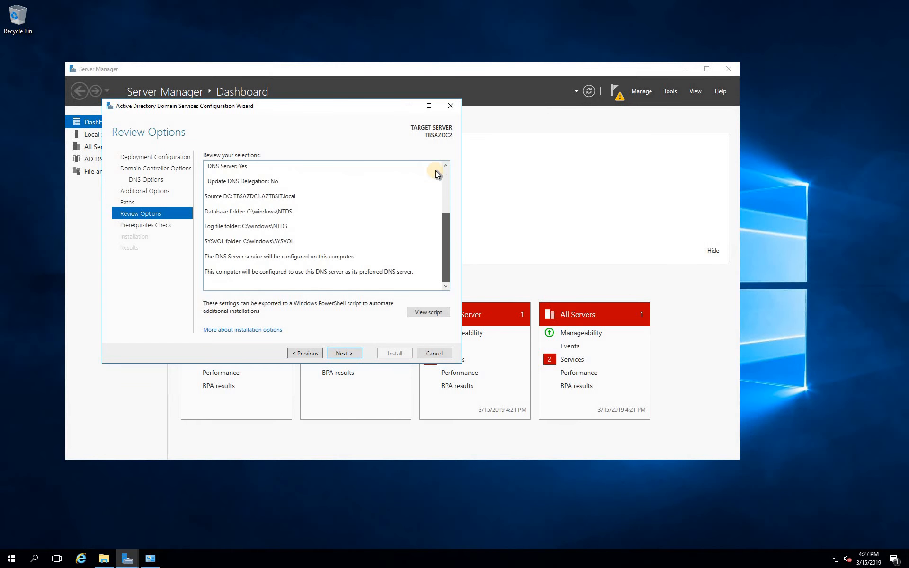
left_click(345, 353)
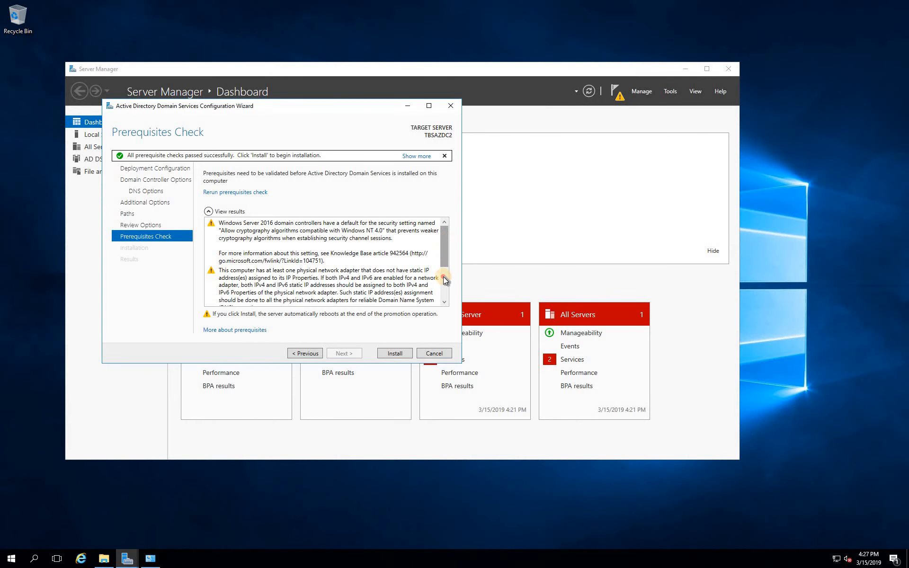
Read through the prerequisites check results and start the domain controller installation
scroll(448, 238, "down", 4)
scroll(447, 236, "up", 3)
scroll(447, 236, "up", 1)
left_click_drag(446, 250, 444, 290)
left_click(396, 352)
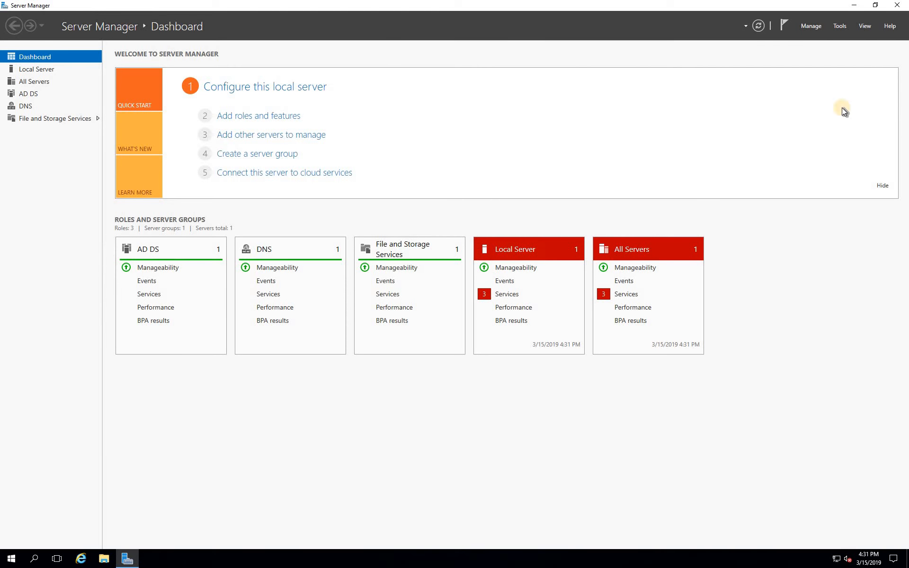
Open DNS Manager and examine the records of the AZTBSIT.local forward lookup zone on TBSAZDC2
left_click(839, 26)
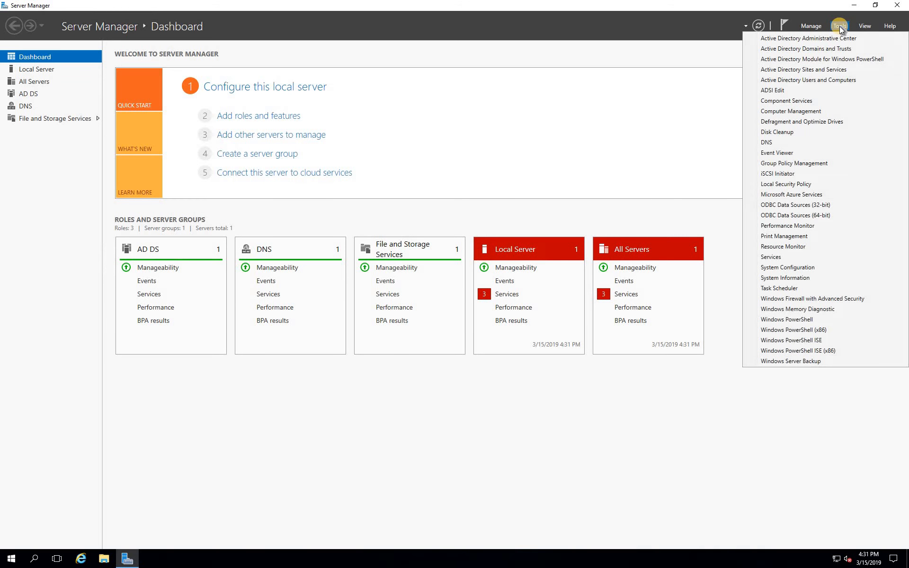
left_click(780, 141)
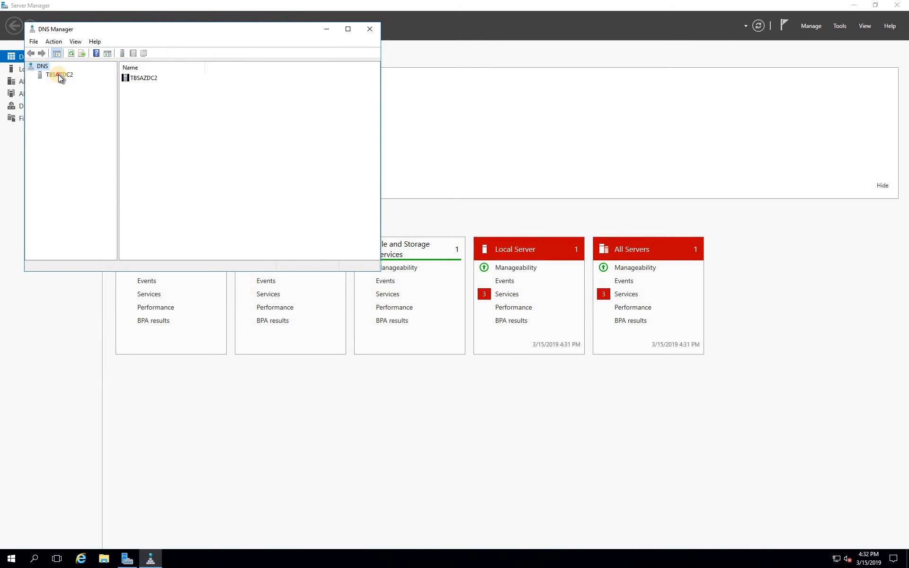
left_click(59, 75)
left_click(31, 75)
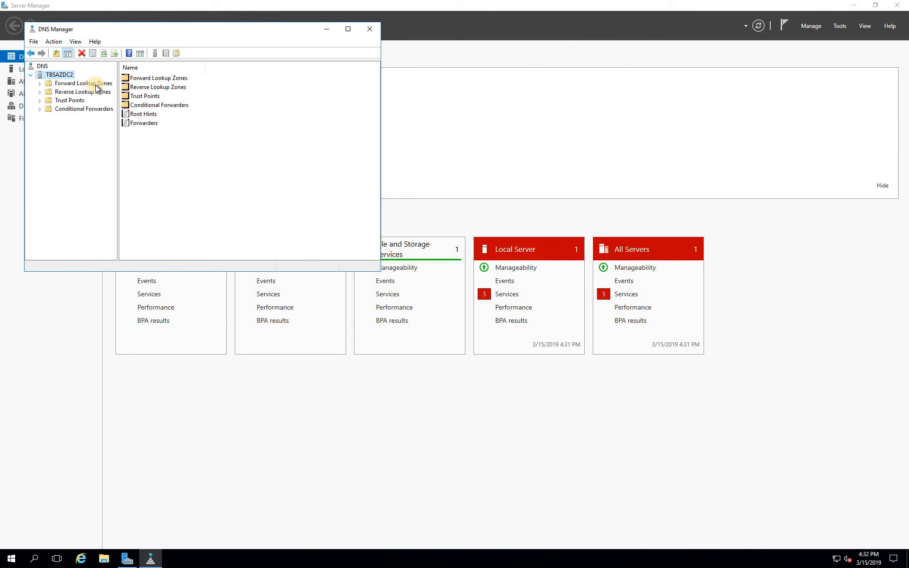
double_click(83, 83)
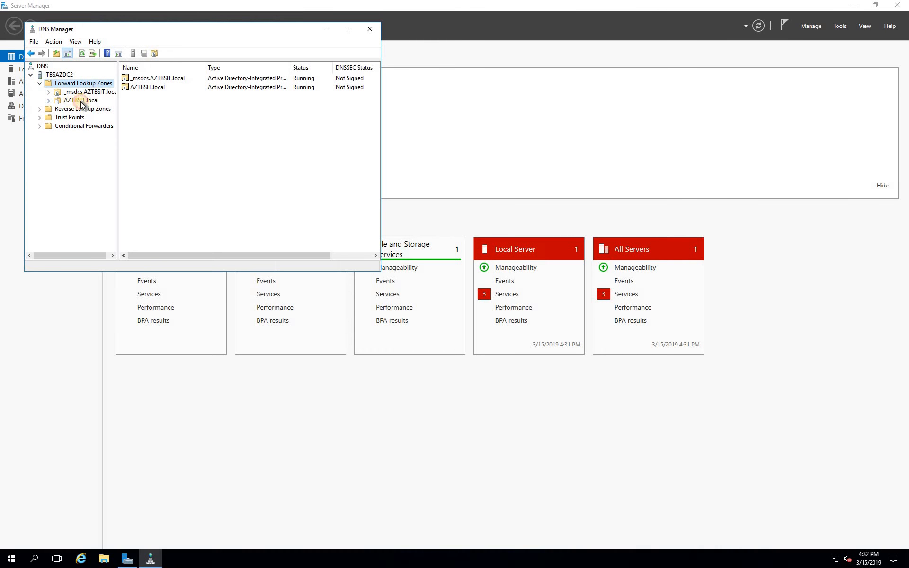
left_click(80, 101)
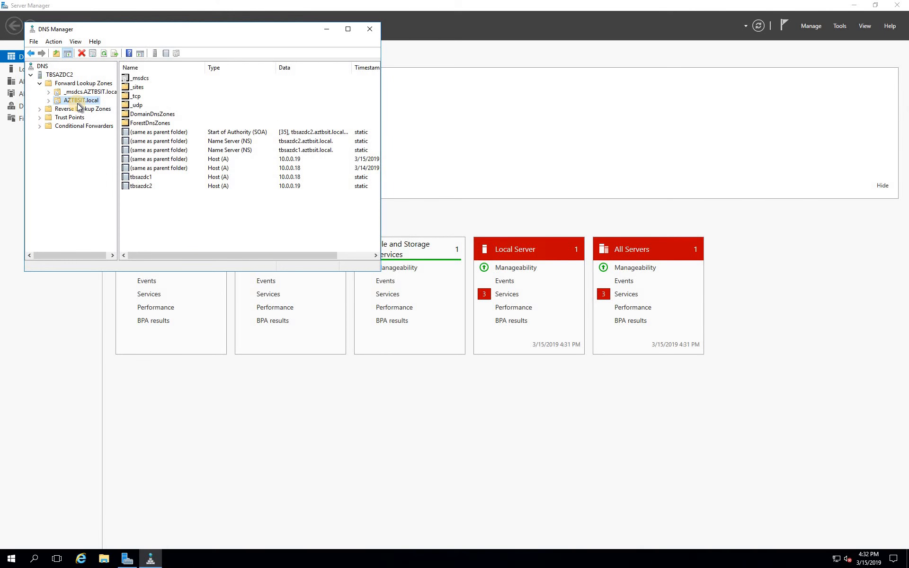
Check the host records of the two domain controllers in the AZTBSIT.local zone
left_click(149, 179)
left_click(227, 184)
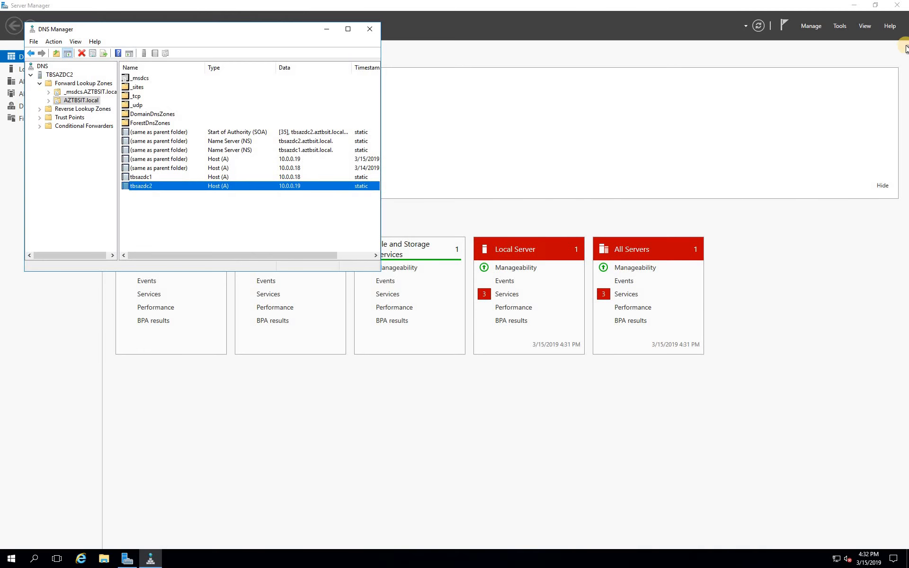
Open Active Directory Users and Computers and look through the Domain Controllers and Users containers of AZTBSIT.local
left_click(840, 26)
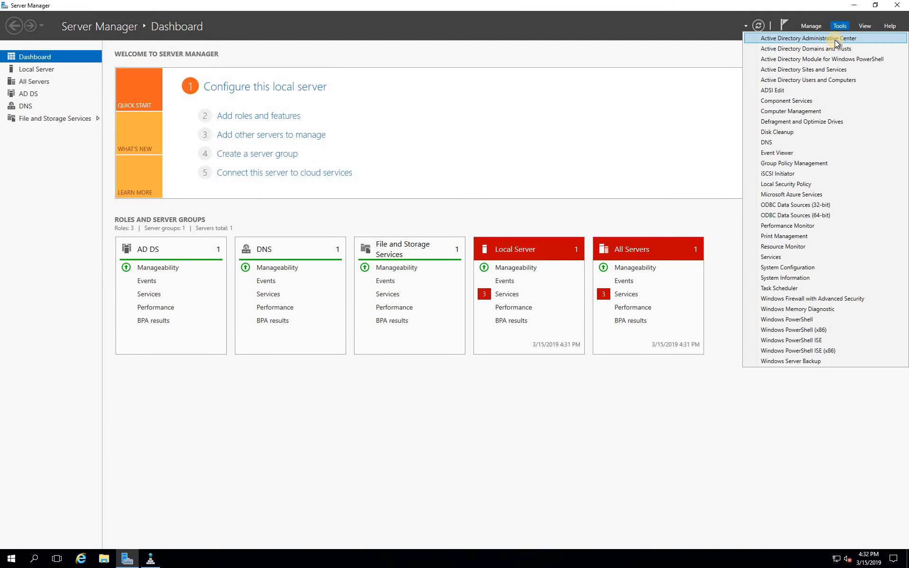
left_click(798, 80)
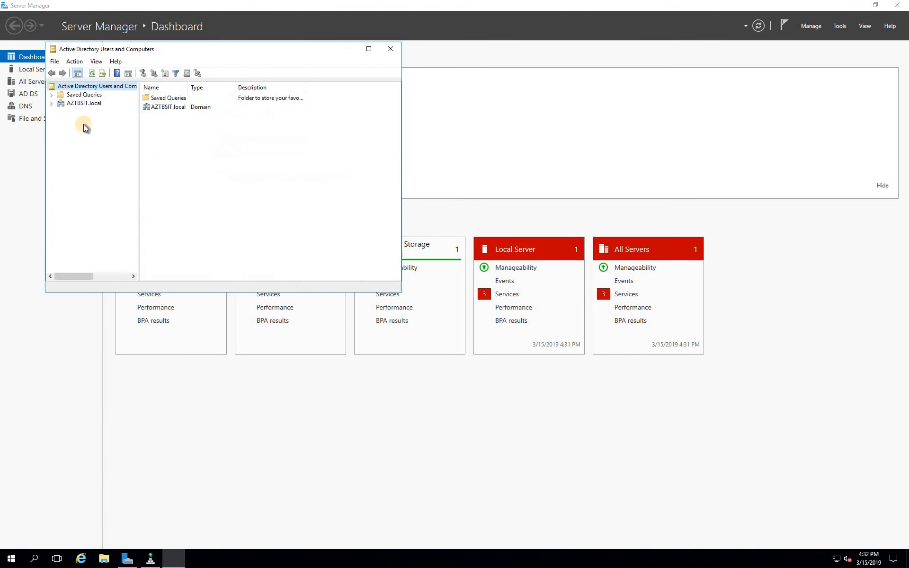
left_click(84, 103)
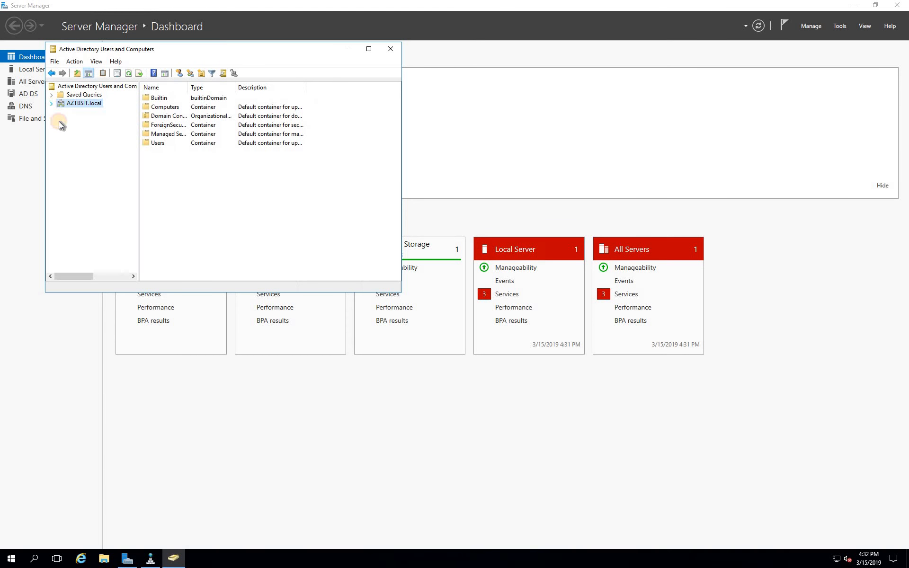
left_click(51, 103)
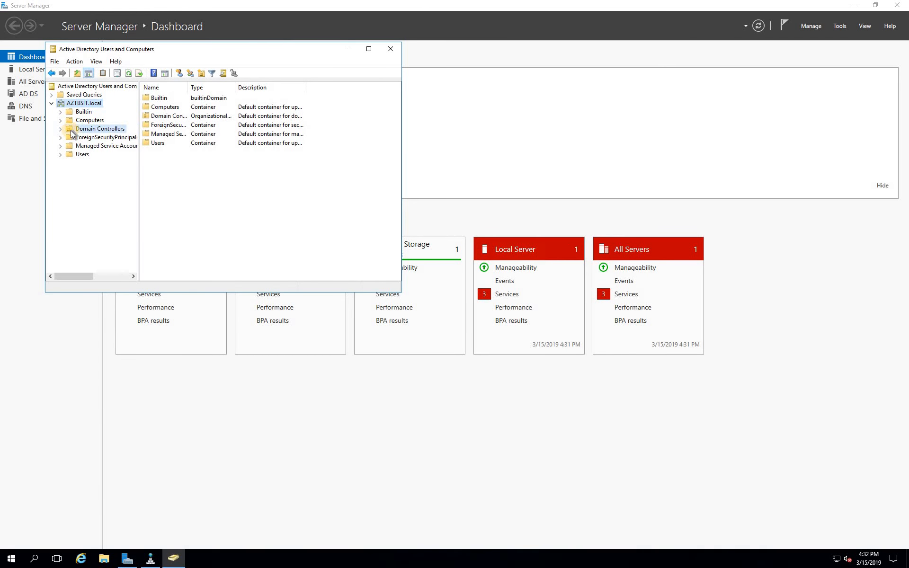
left_click(71, 129)
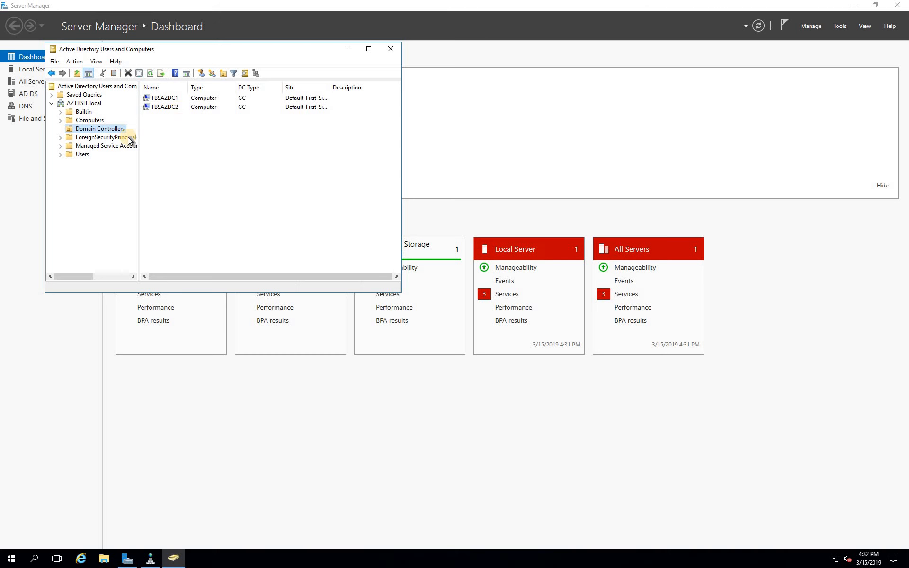
left_click(83, 154)
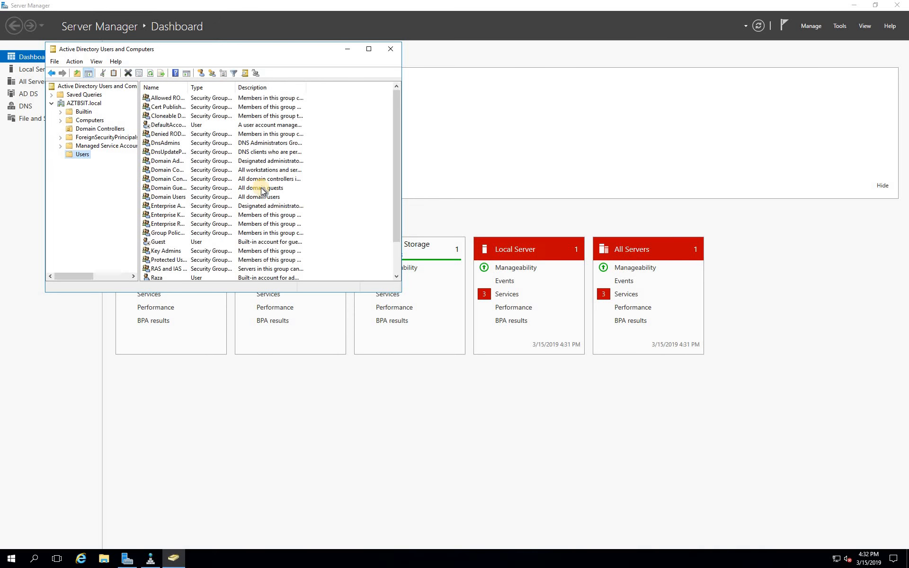
scroll(260, 187, "down", 2)
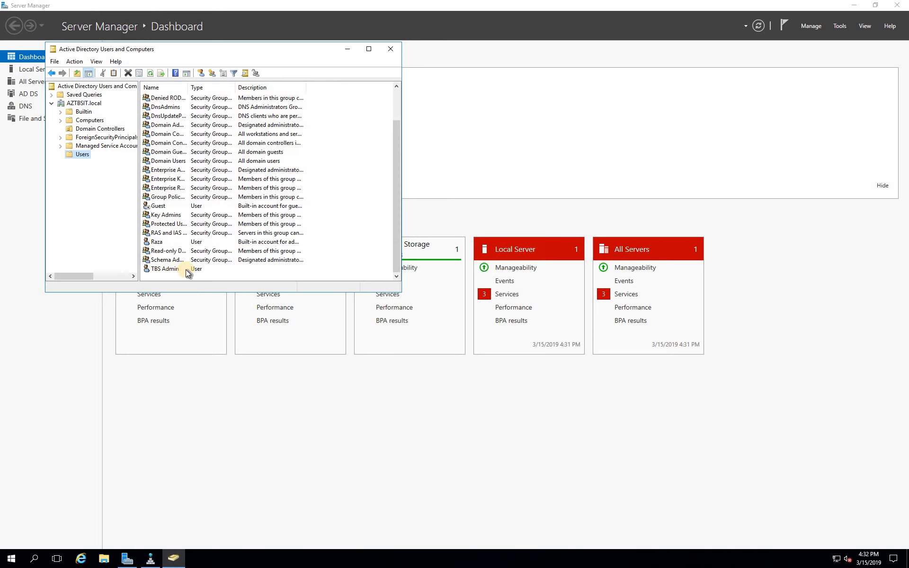
Start a new user in the Users container, entering the user's first name and the same name as the logon name
right_click(85, 155)
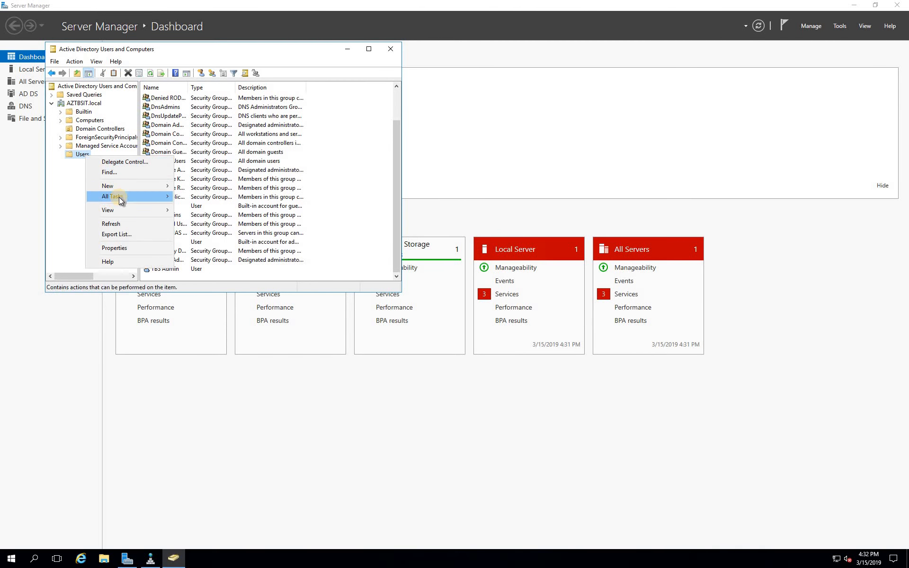
mouse_move(129, 186)
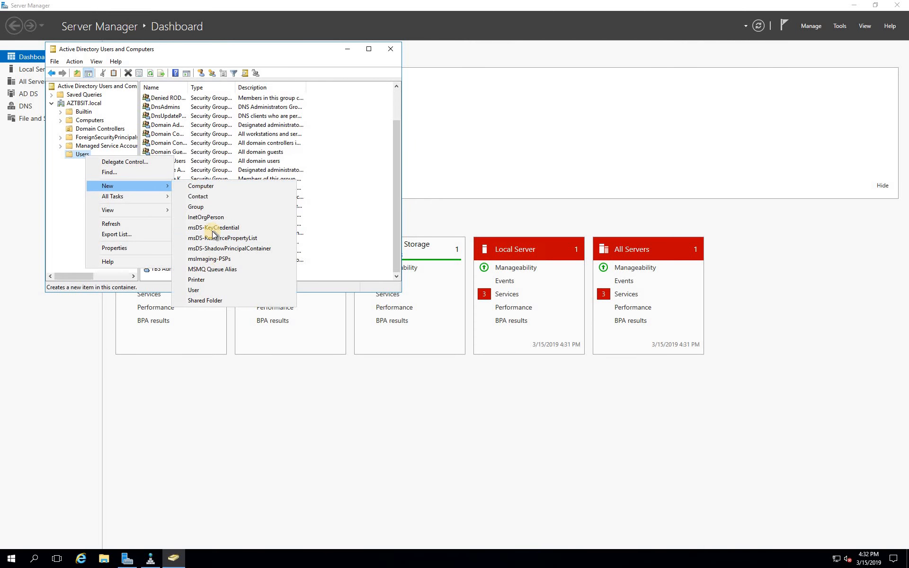
left_click(209, 289)
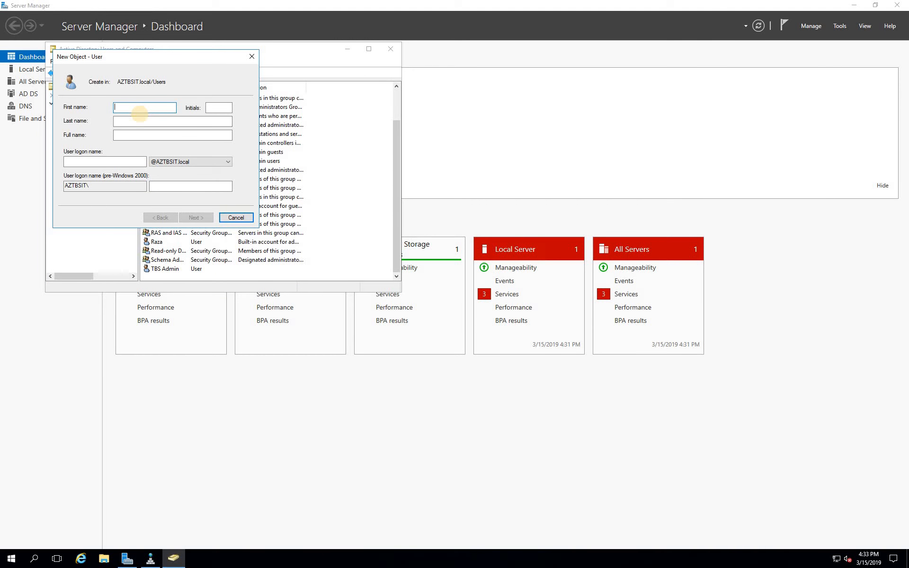
type("Aamir")
left_click(86, 159)
type("Aamir")
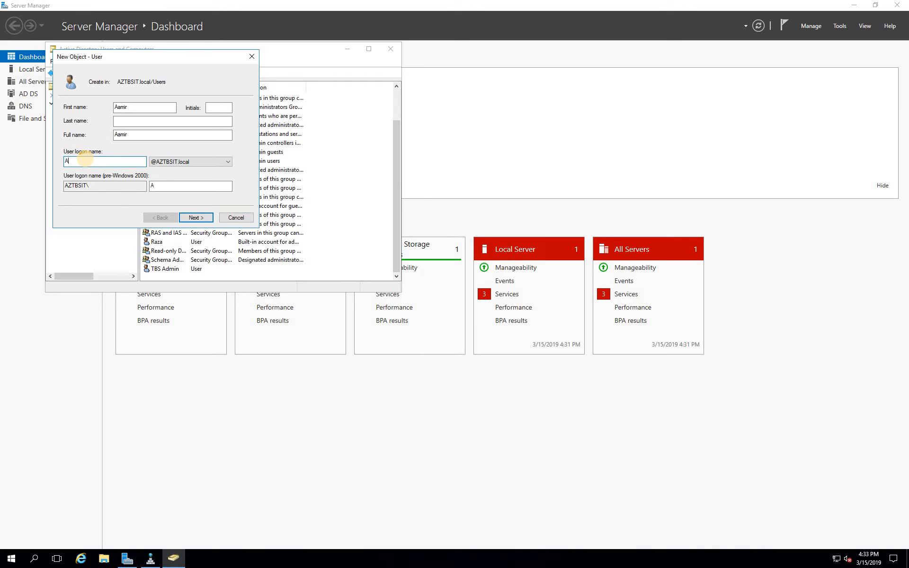
left_click(199, 218)
Set the new user's password to never expire, enter and confirm the account password, and finish creating the user
left_click(67, 162)
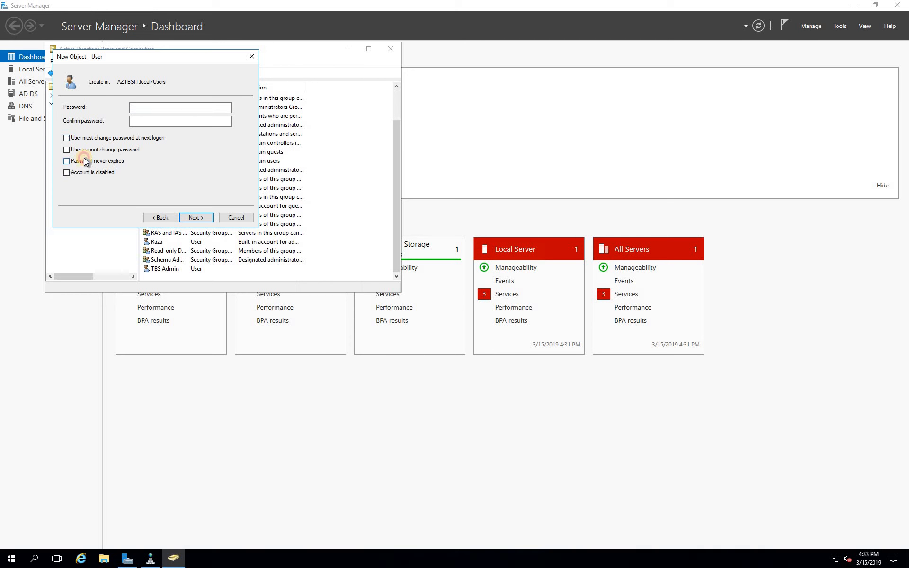
left_click(149, 110)
type("••••")
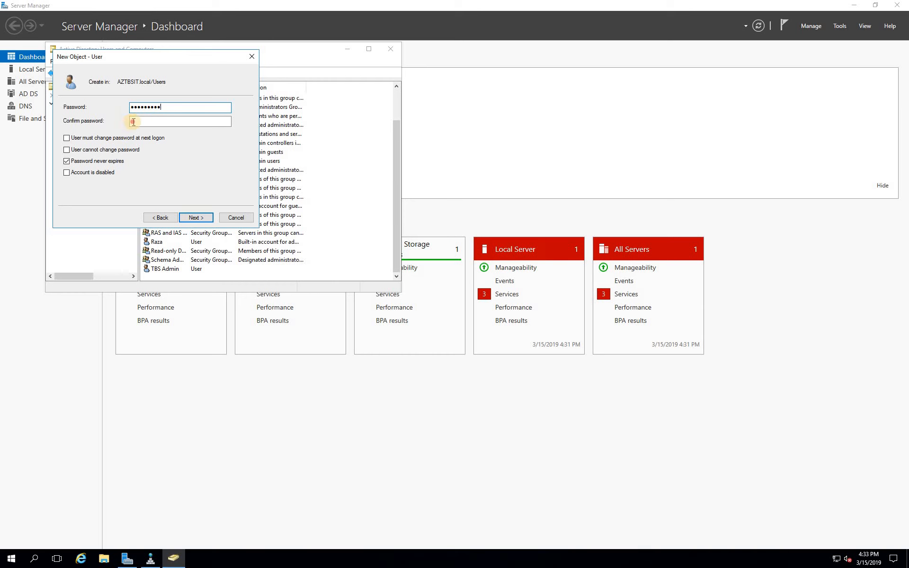
left_click(134, 122)
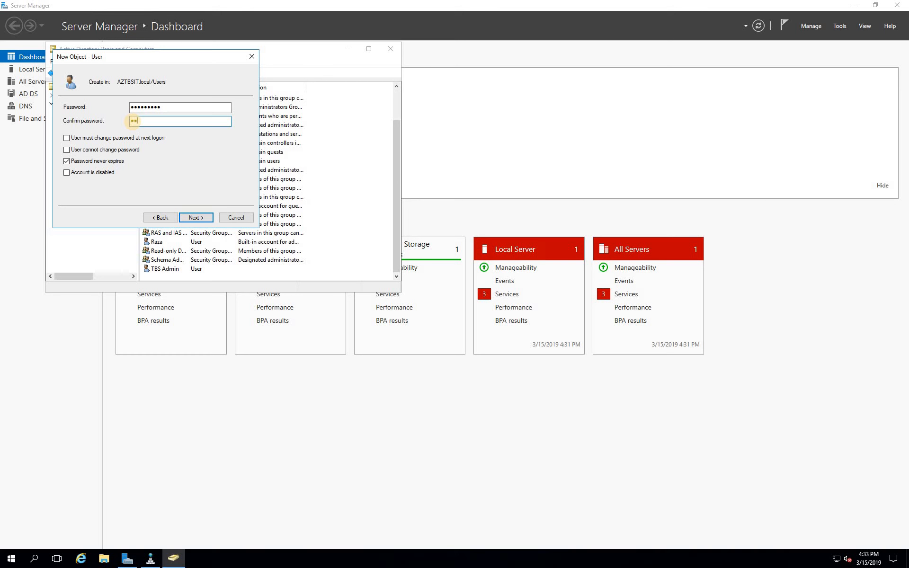
type("•••••••••")
left_click(196, 217)
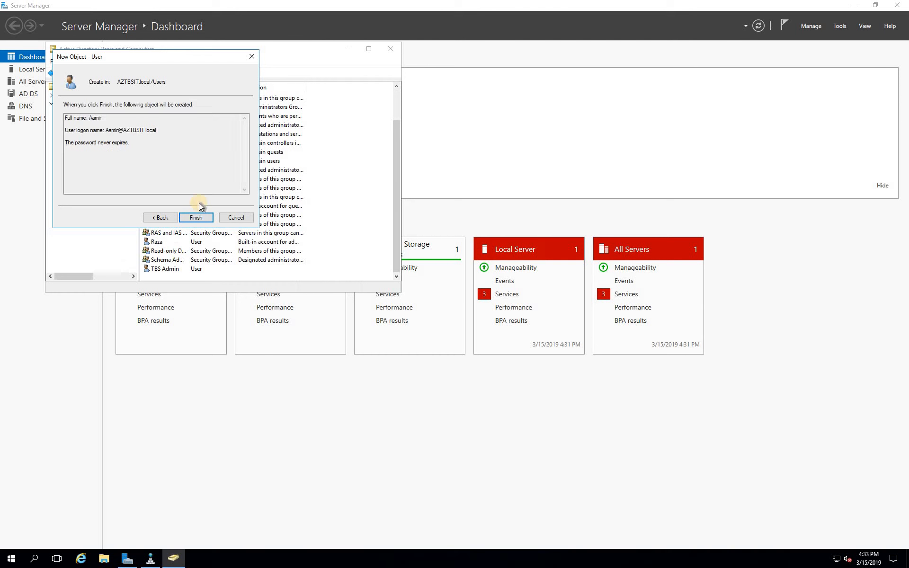
left_click(202, 216)
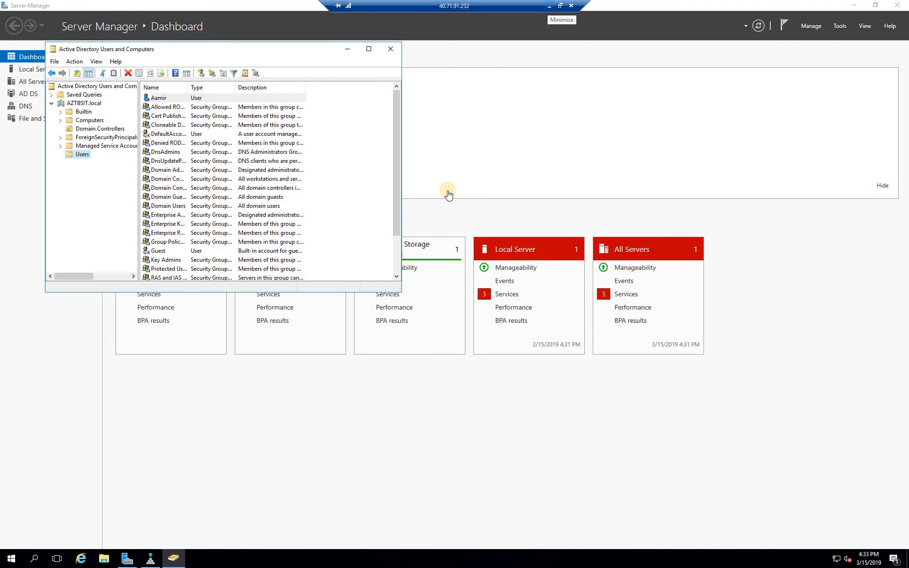
Switch to the TBSAZDC1 remote desktop session and bring up its Active Directory Users and Computers and DNS Manager windows
left_click(549, 6)
mouse_move(199, 558)
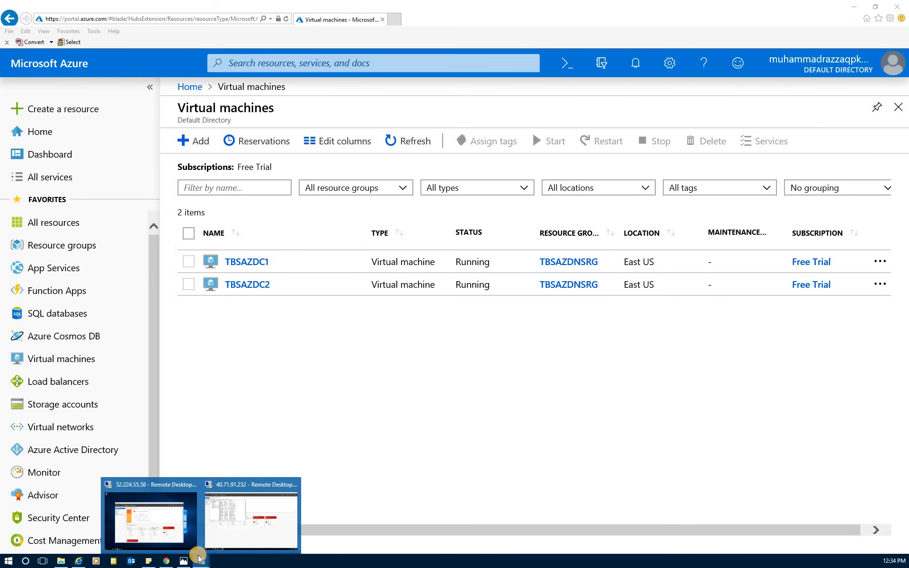
left_click(194, 525)
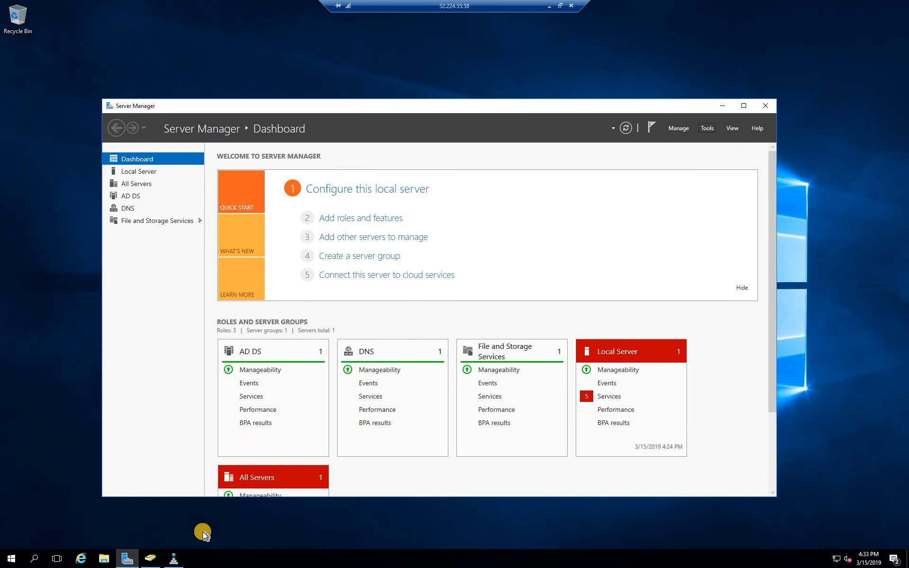
left_click(150, 558)
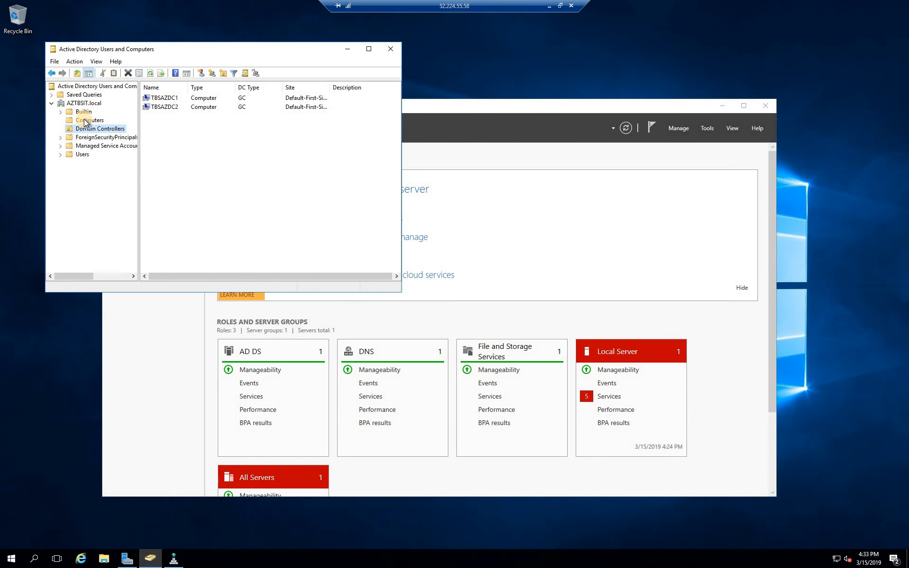
left_click(174, 559)
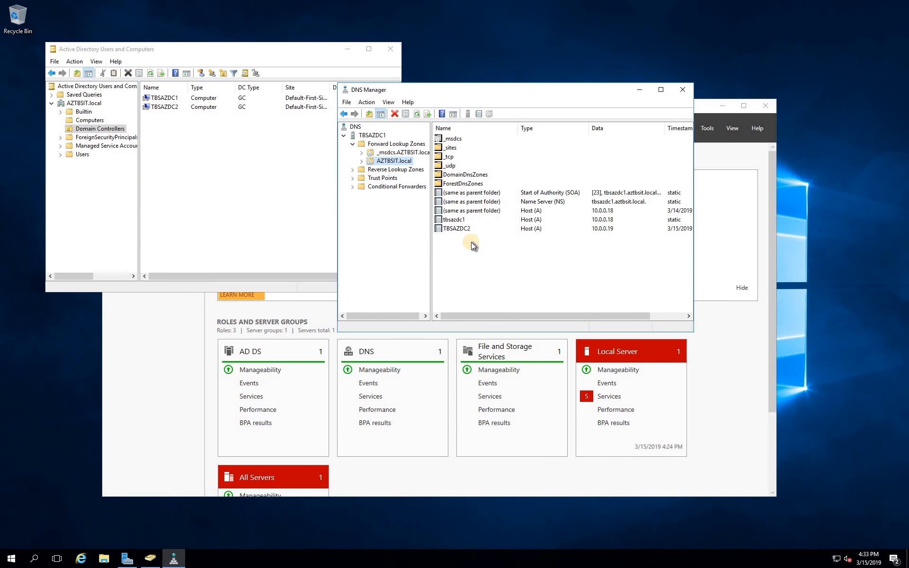
Refresh the AZTBSIT.local forward lookup zone on TBSAZDC1 and inspect its records, including the TBSAZDC2 host record
right_click(393, 161)
left_click(417, 308)
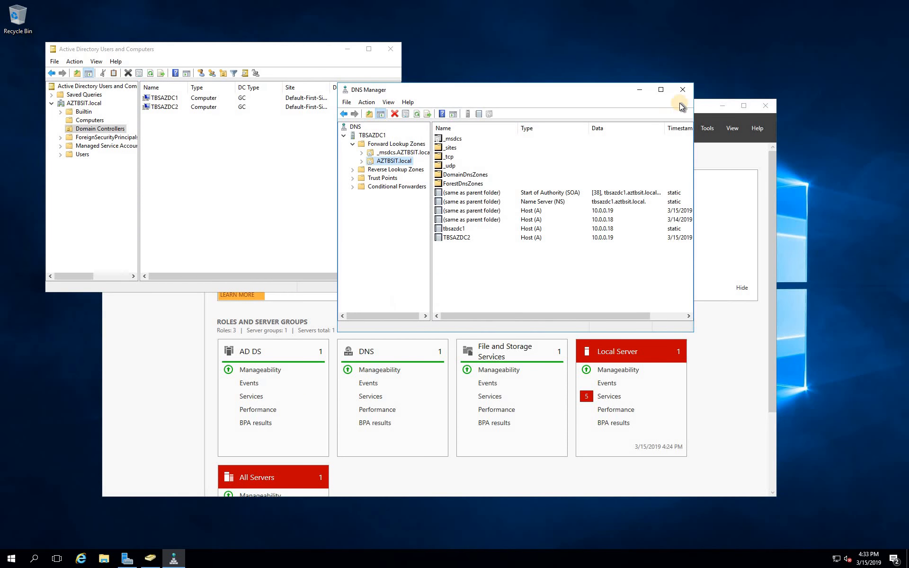
left_click(661, 90)
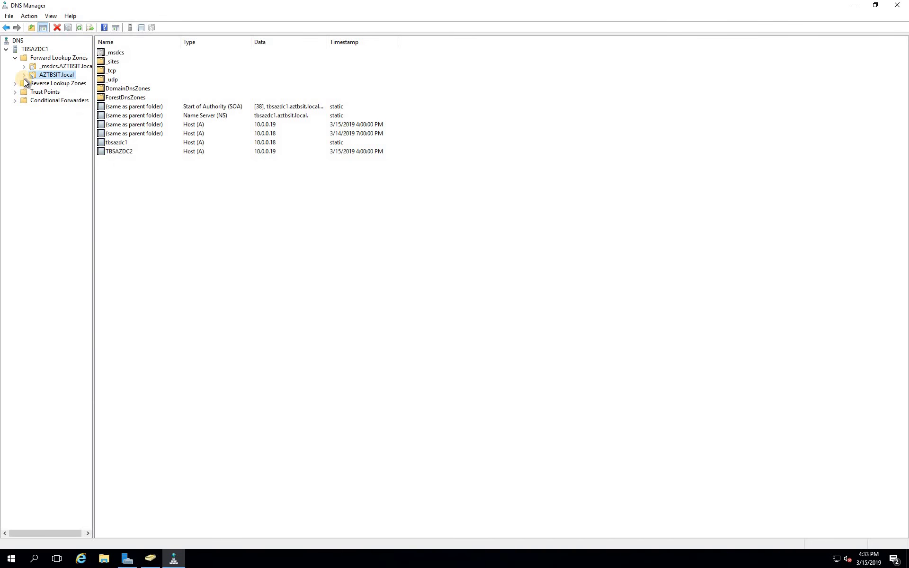
left_click(24, 76)
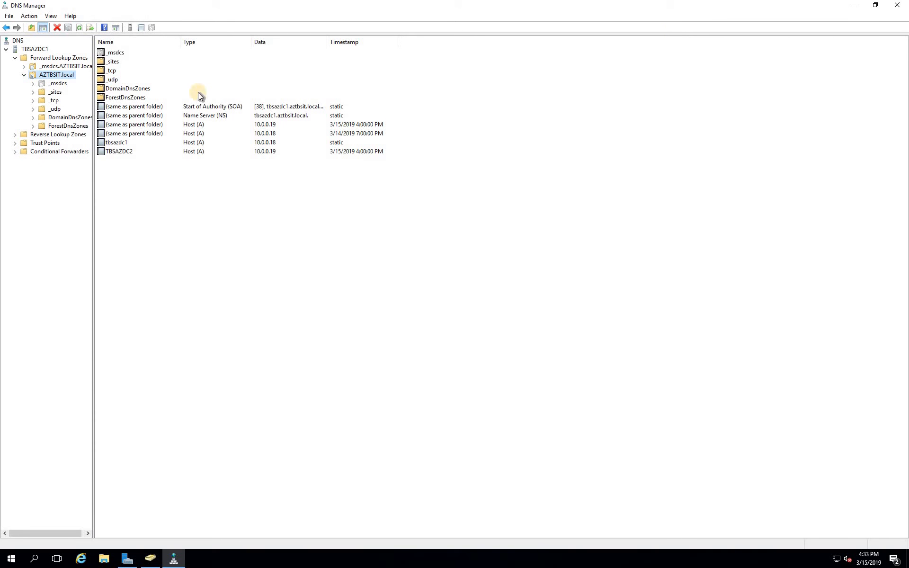
left_click(124, 152)
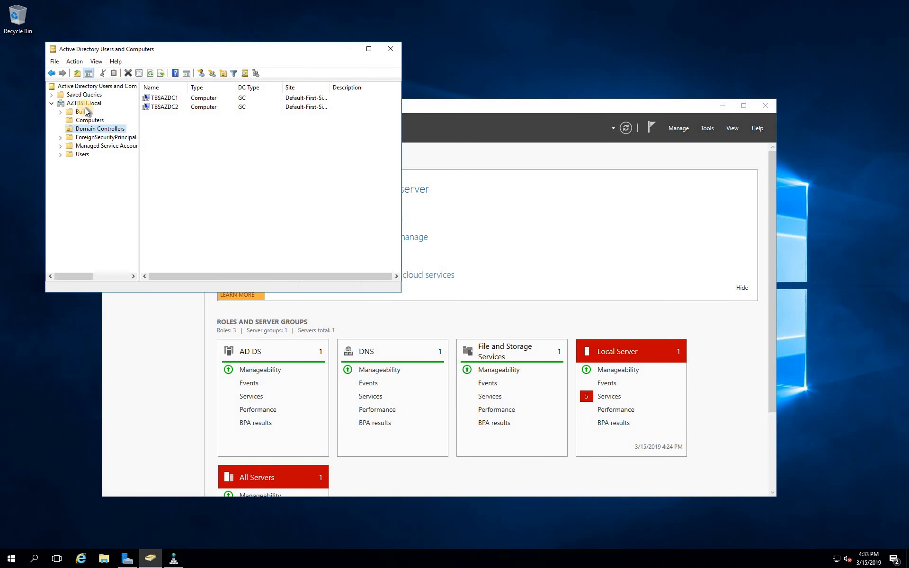
Refresh the AZTBSIT.local domain in Active Directory Users and Computers on TBSAZDC1 and check the Users container for the new user
right_click(93, 103)
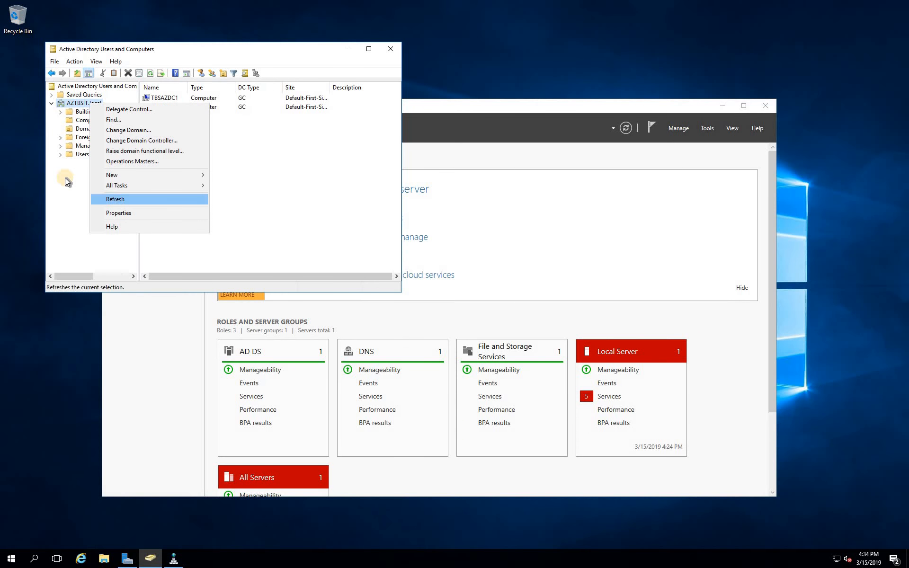
left_click(124, 196)
left_click(53, 156)
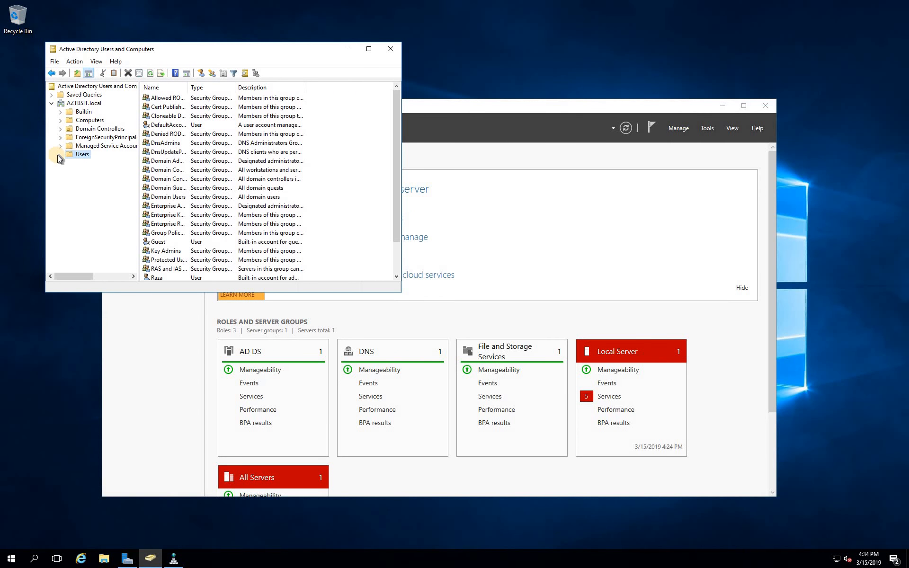
scroll(222, 217, "up", 2)
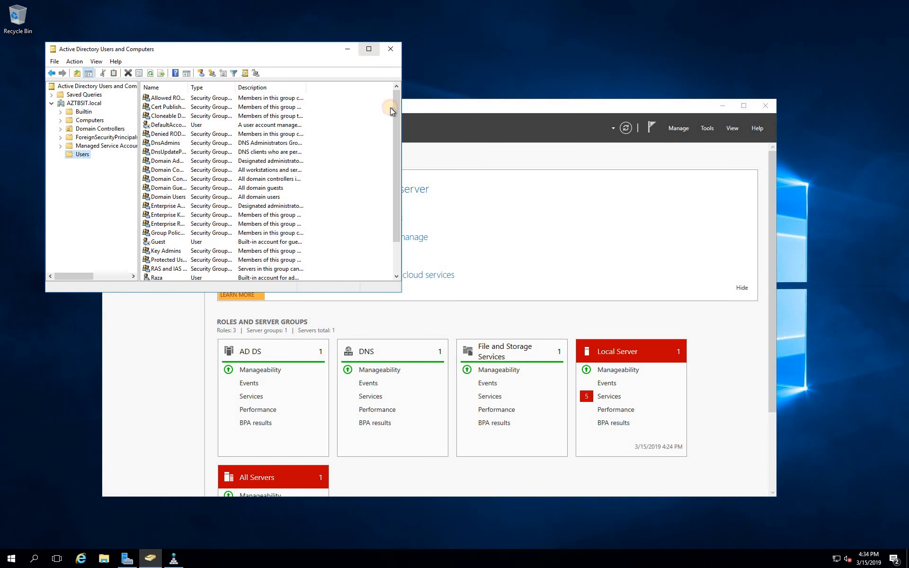
left_click(369, 49)
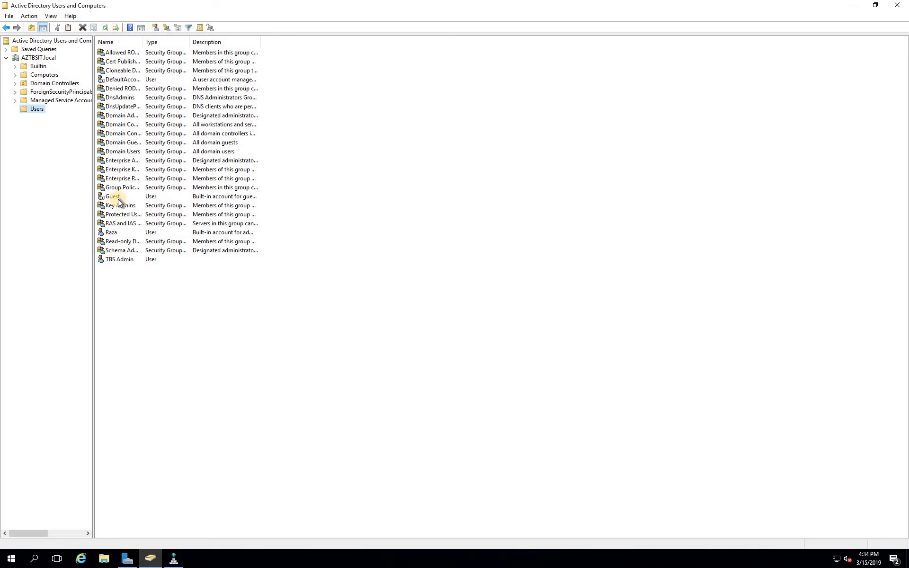
left_click(125, 52)
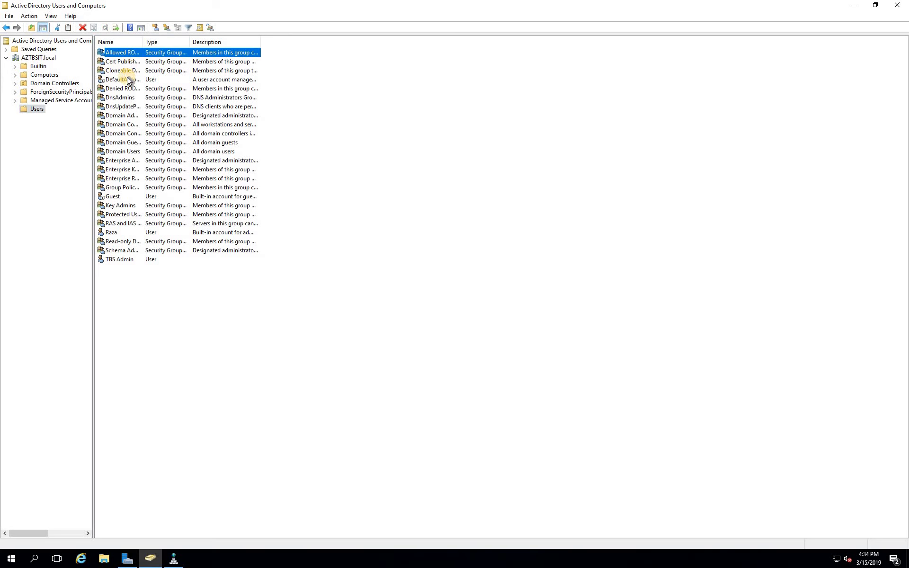
Refresh the Users container and the AZTBSIT.local domain again, and recheck the user list for the replicated account
left_click(32, 108)
right_click(35, 108)
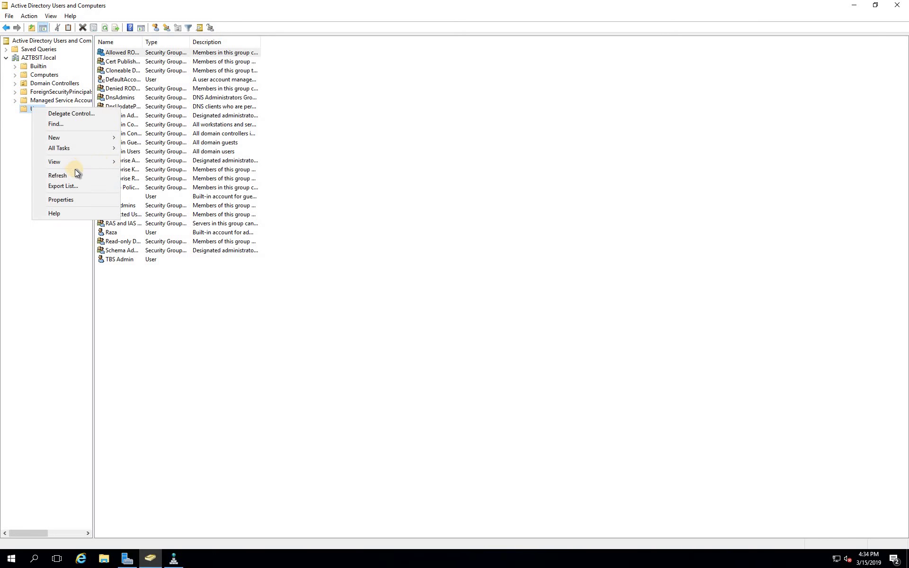
left_click(71, 176)
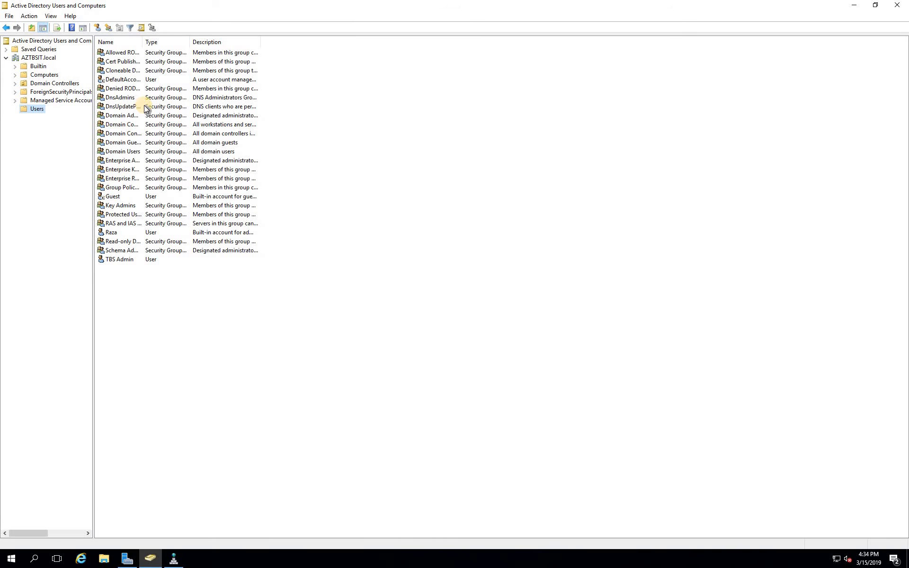
right_click(44, 56)
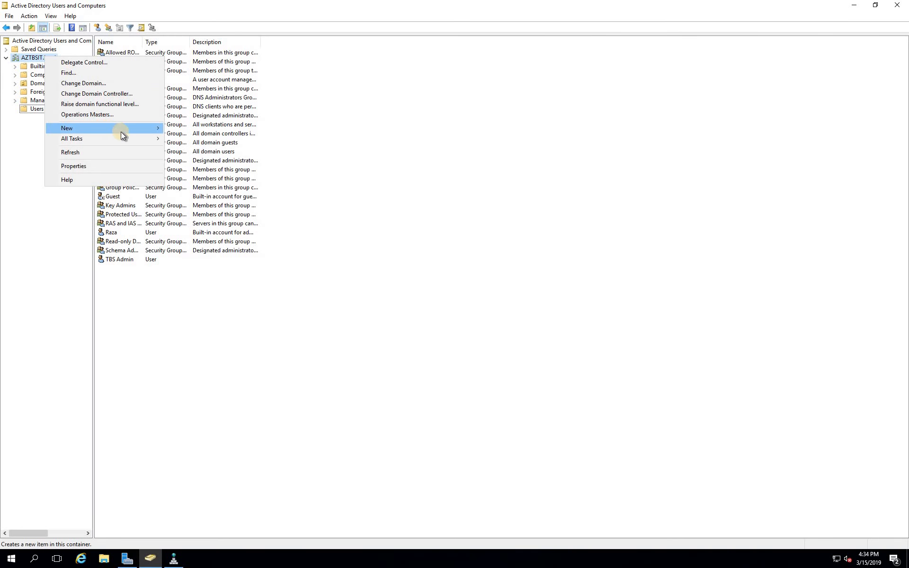
mouse_move(119, 139)
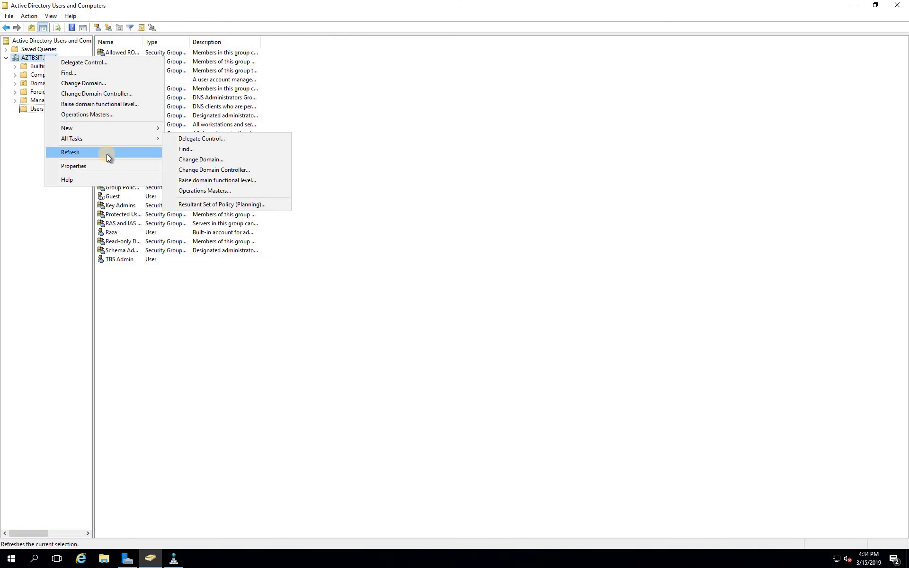
left_click(107, 153)
left_click(41, 106)
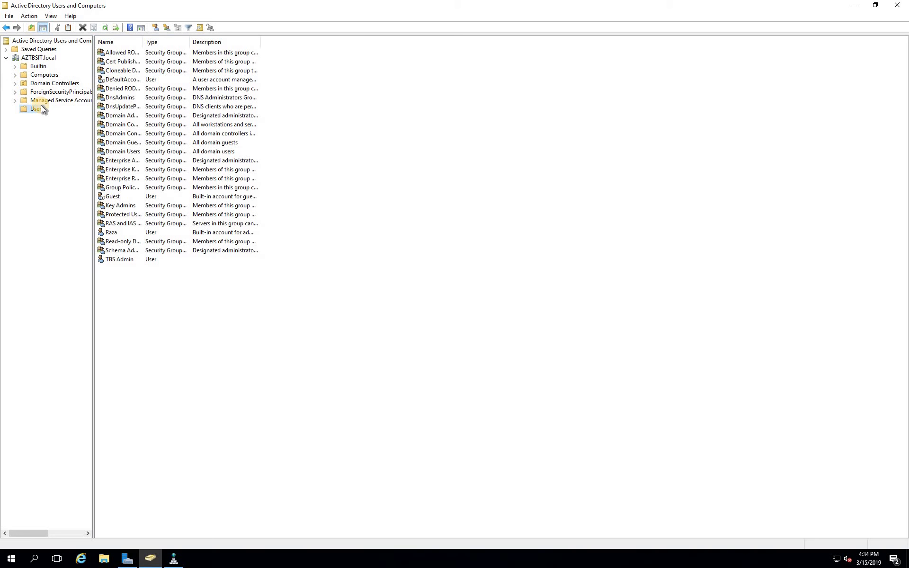
Close and reopen Active Directory Users and Computers on TBSAZDC1, expand AZTBSIT.local, and view its Domain Controllers and Users containers
left_click(38, 57)
left_click(894, 7)
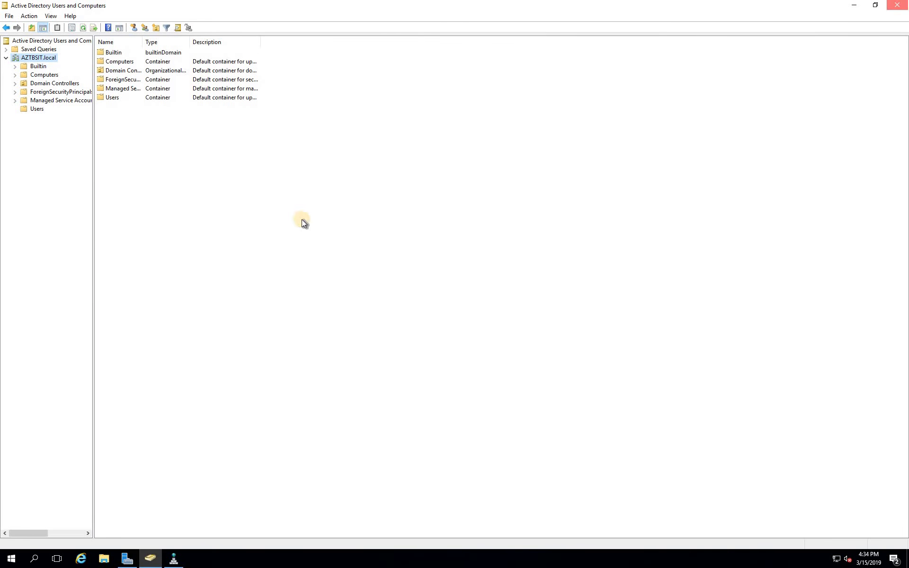
left_click(707, 129)
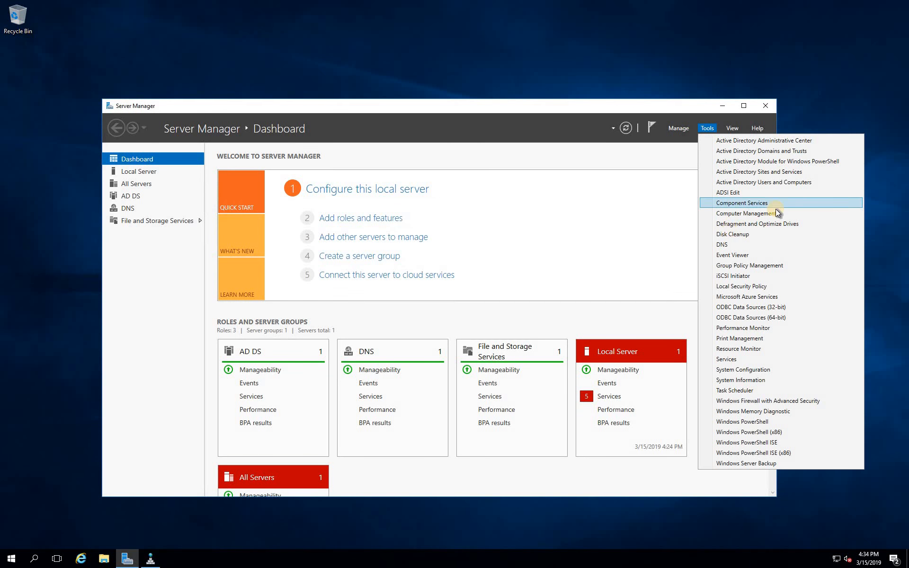
left_click(793, 183)
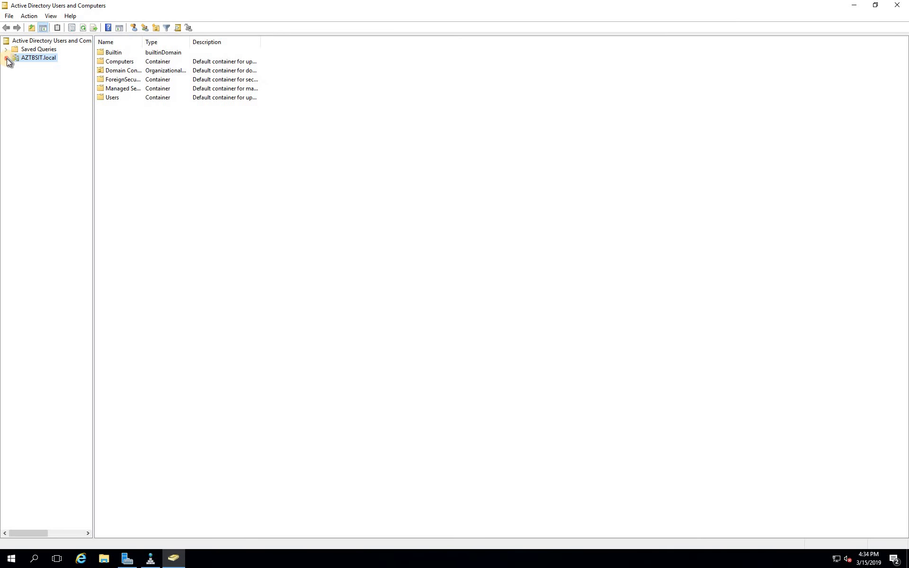
left_click(6, 58)
left_click(38, 84)
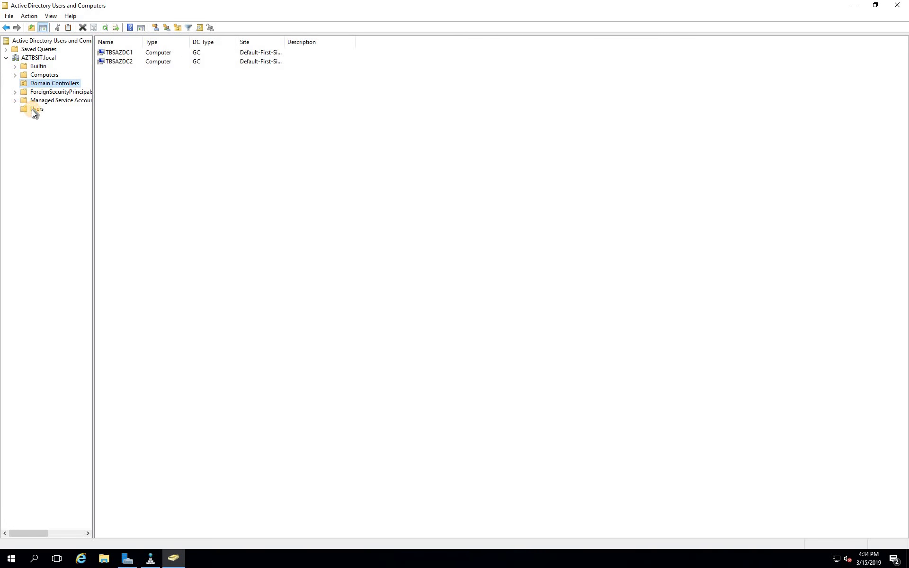
left_click(33, 109)
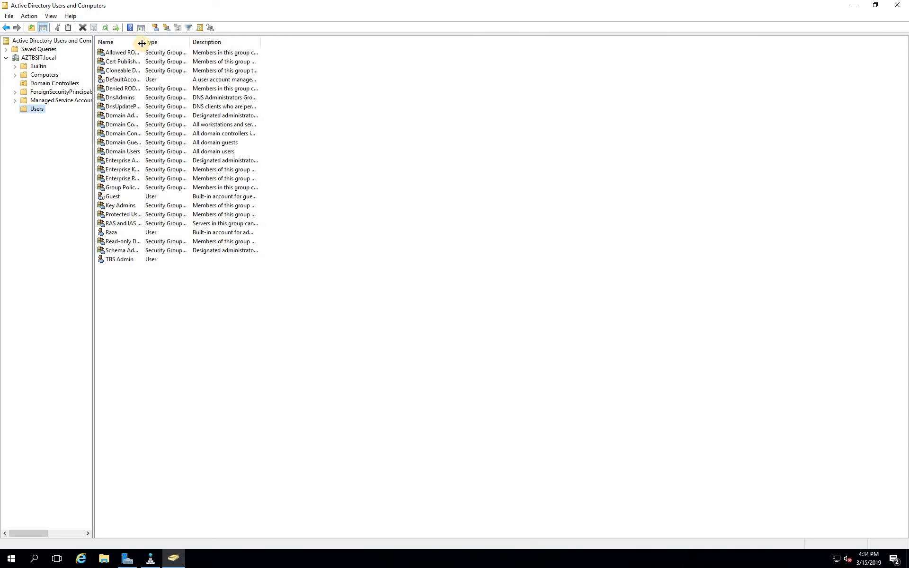
Widen the Name column of the Users list and refresh the Users container twice to look for the replicated account
left_click_drag(143, 42, 181, 265)
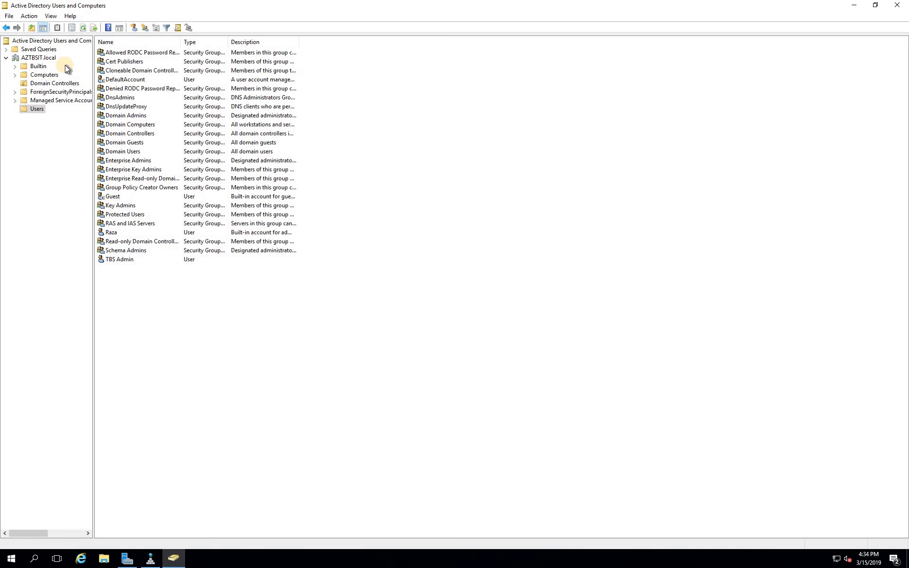
right_click(38, 110)
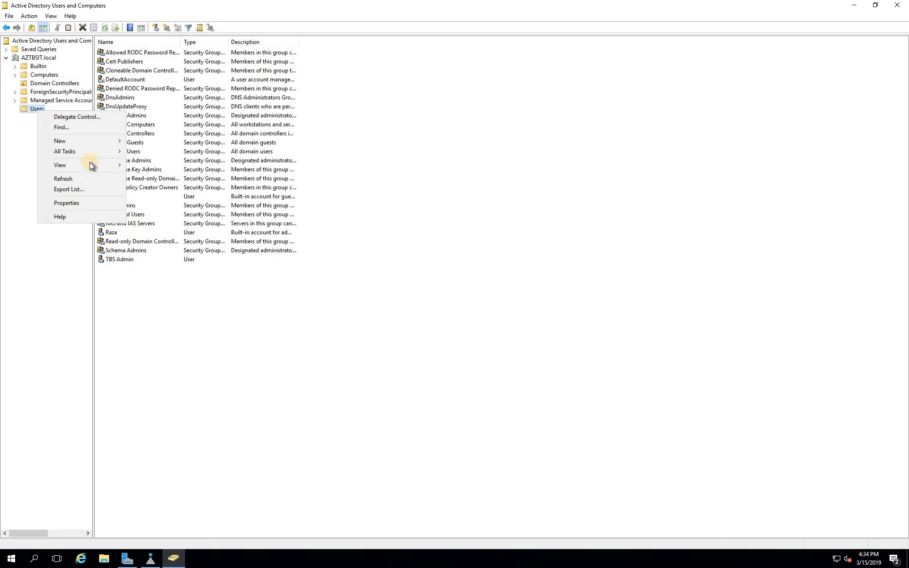
left_click(84, 178)
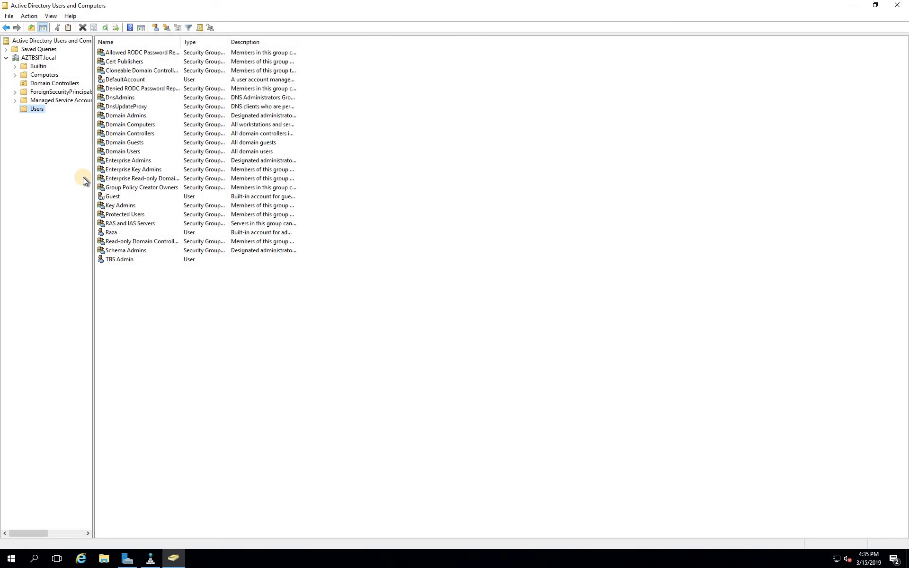
right_click(41, 110)
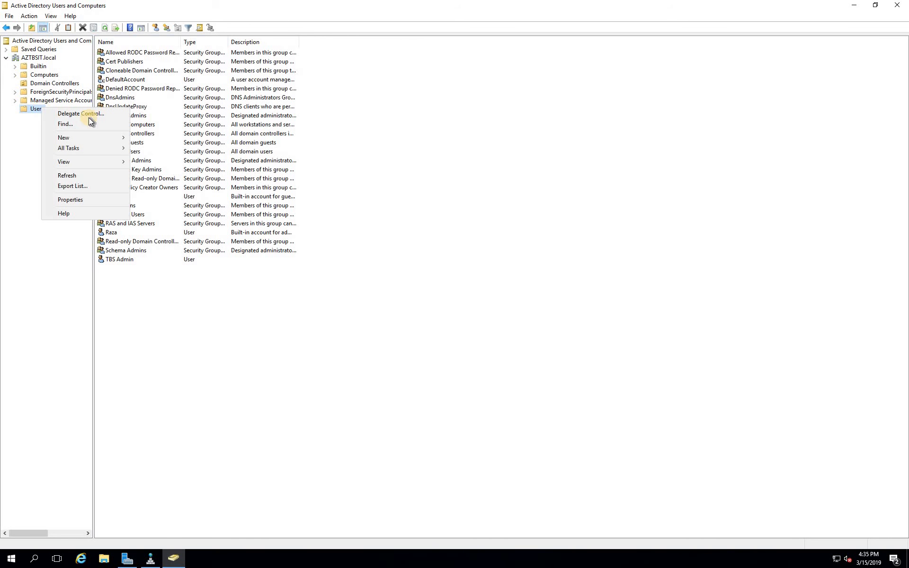
left_click(81, 176)
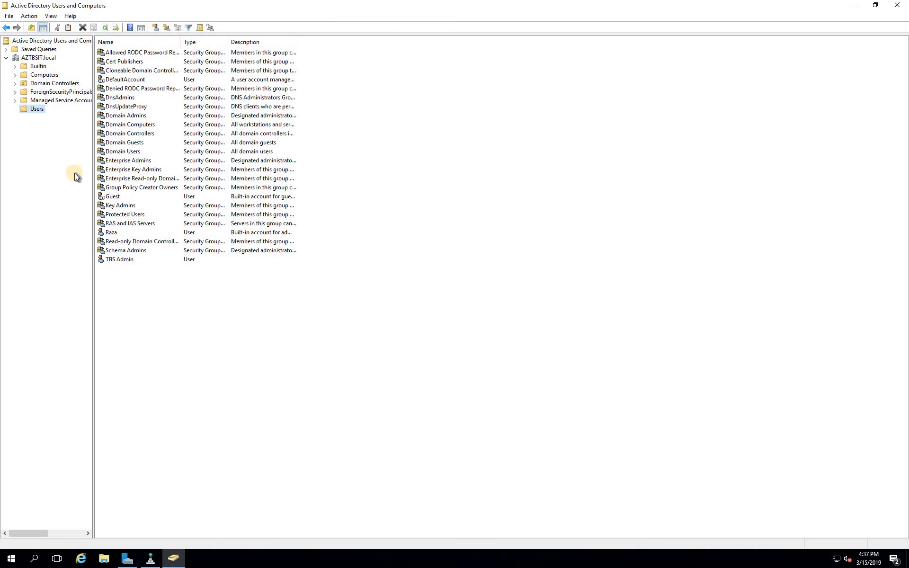
Check the AZTBSIT.local domain root, refresh it and the Users container, and select the test user at the domain root
left_click(42, 58)
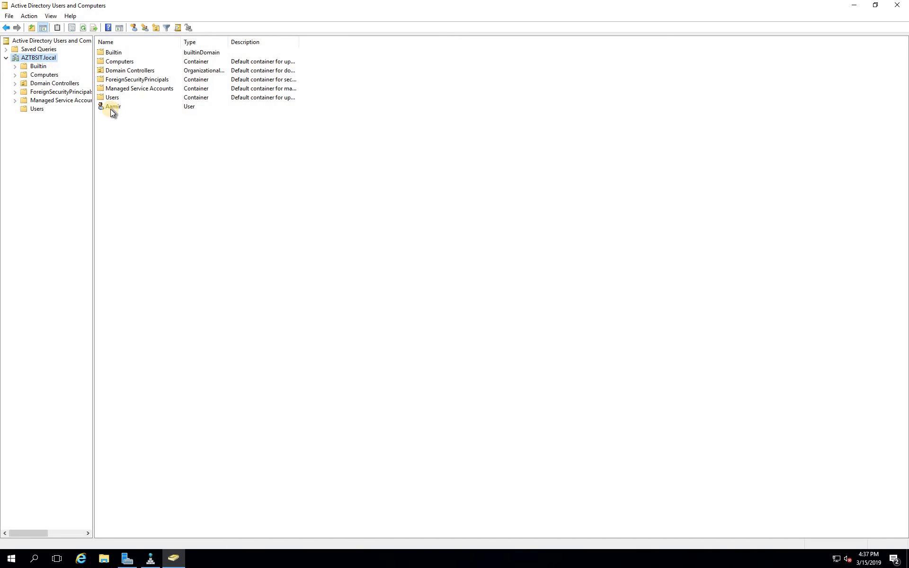
right_click(42, 58)
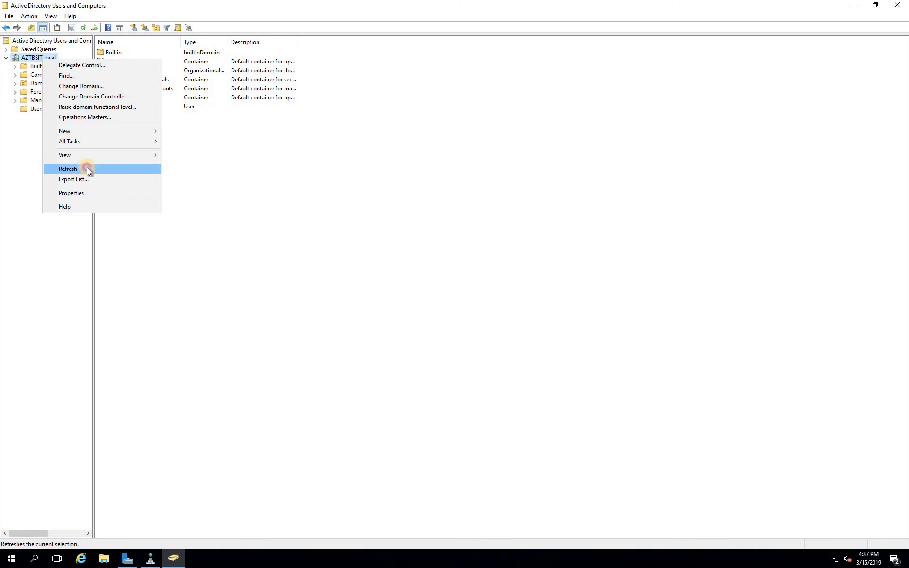
left_click(67, 168)
left_click(37, 109)
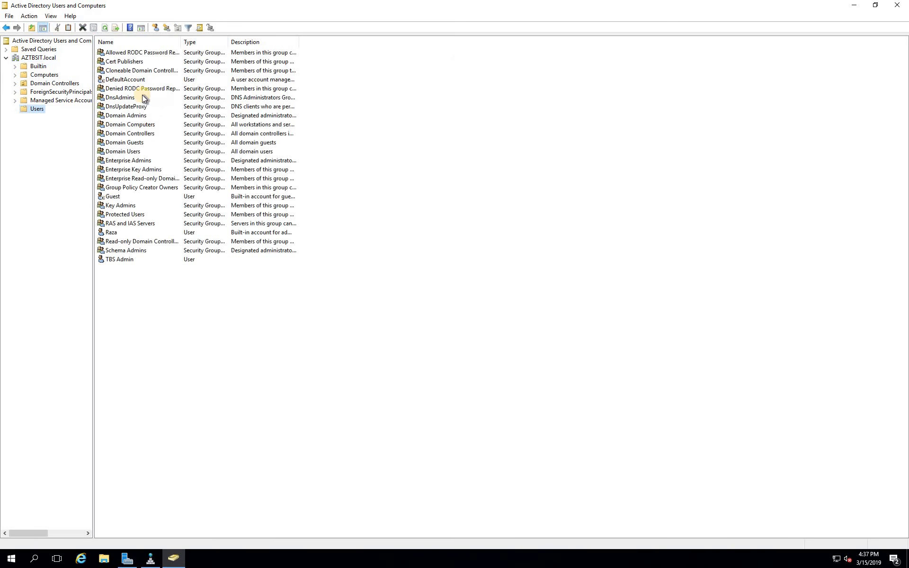
right_click(37, 108)
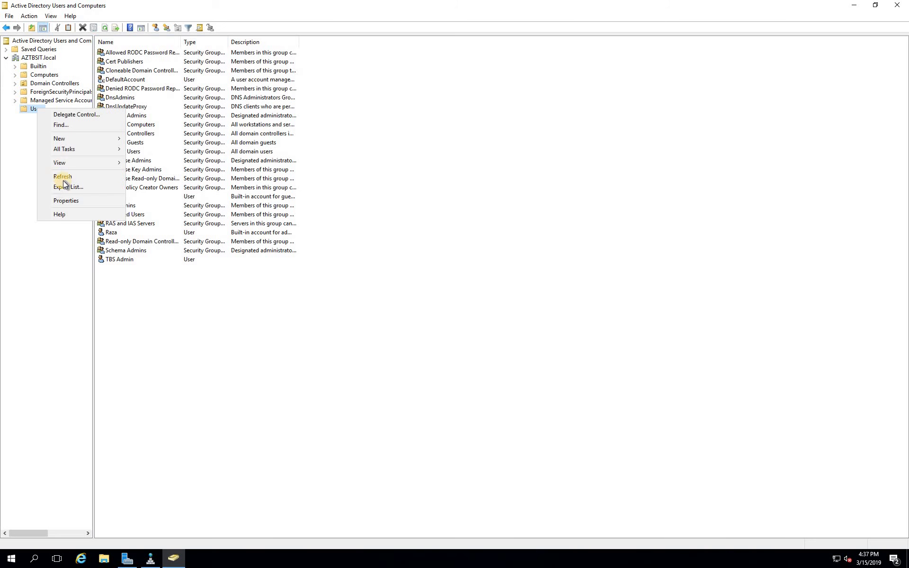
left_click(64, 177)
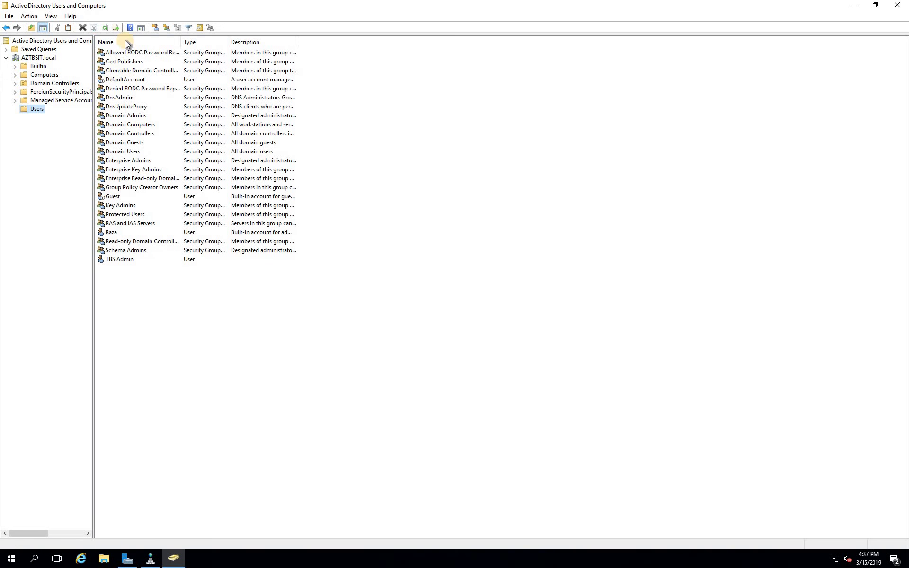
left_click(45, 59)
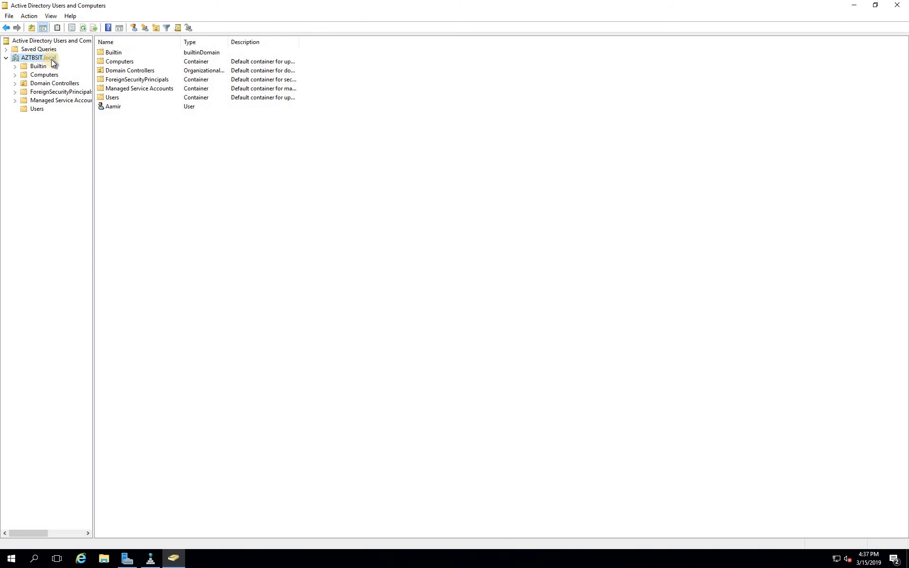
left_click(209, 106)
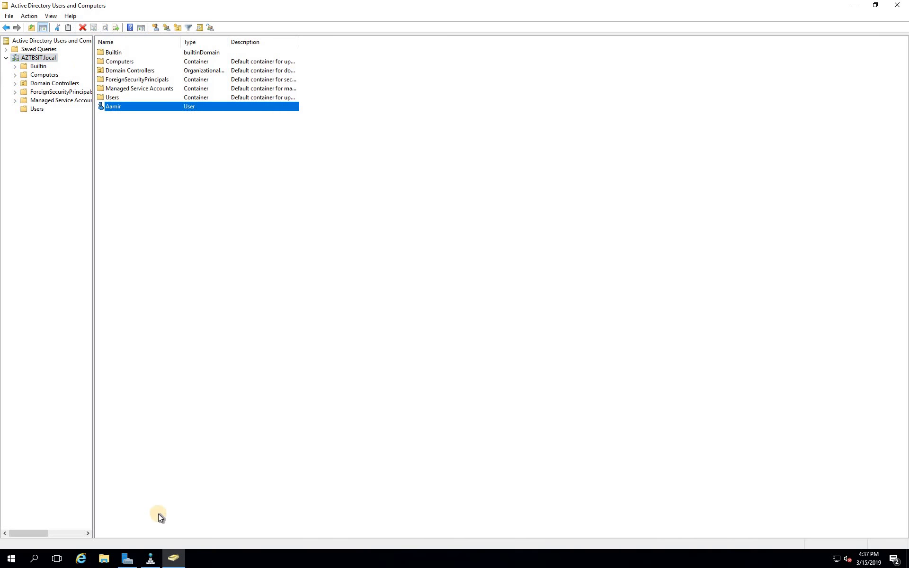
Switch to the TBSAZDC2 remote desktop session and compare the user accounts in the AZTBSIT.local root and Users container
left_click(550, 10)
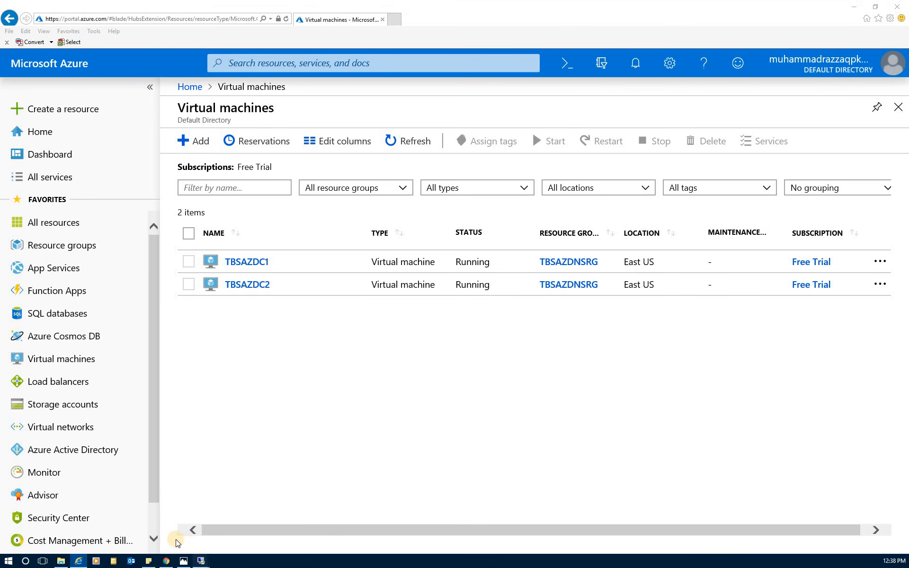
left_click(180, 530)
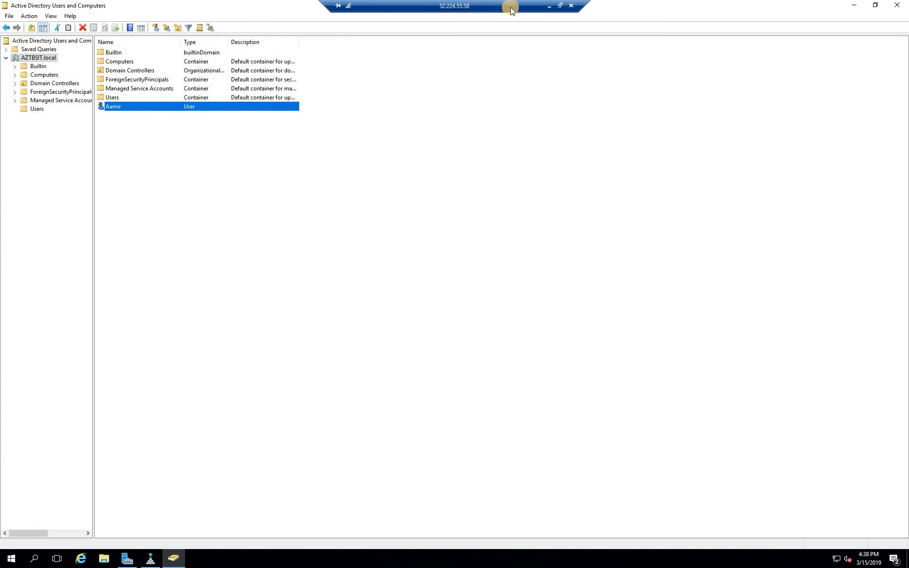
left_click(550, 6)
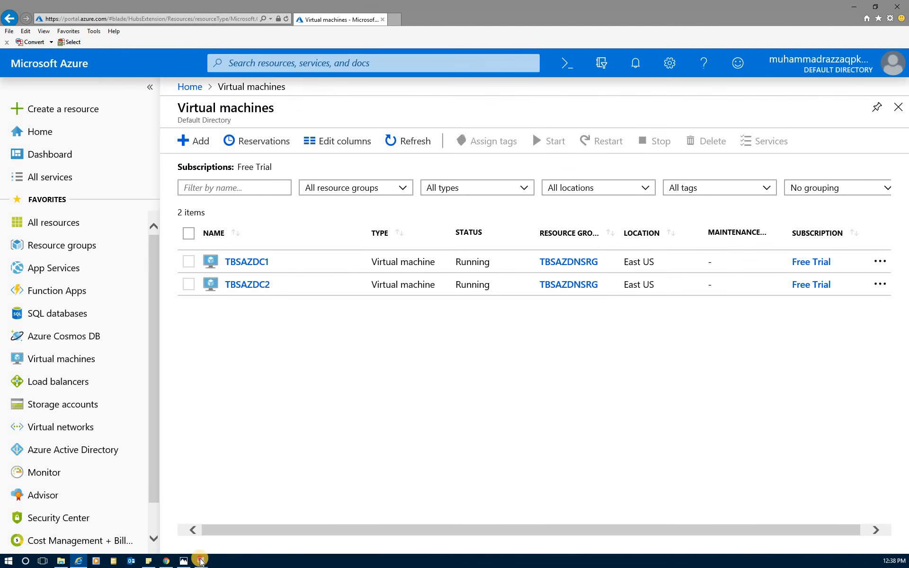
mouse_move(189, 560)
left_click(260, 524)
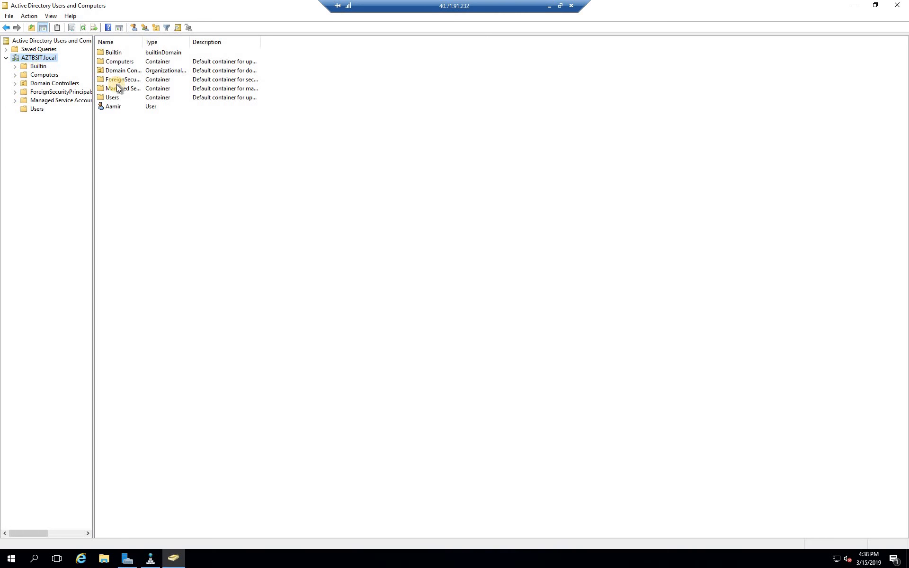
left_click(115, 107)
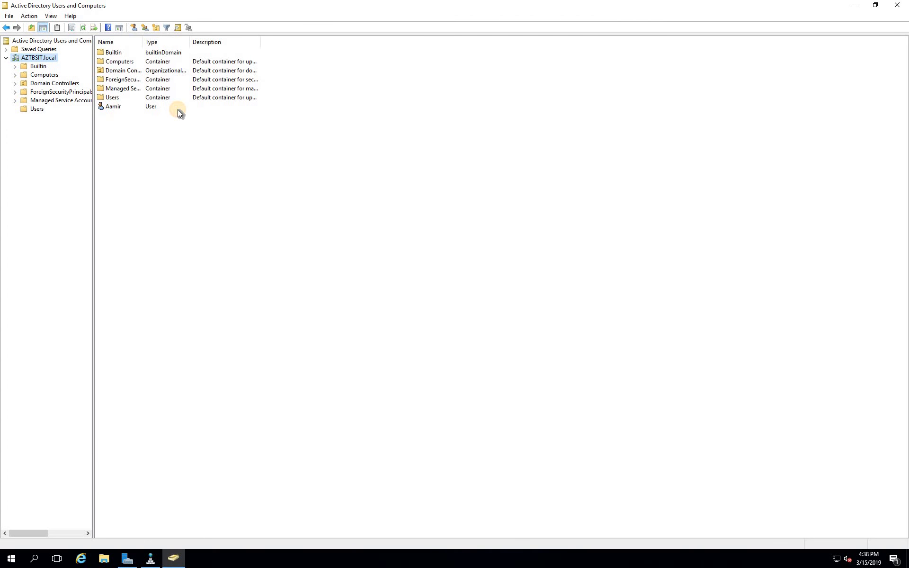
left_click(36, 109)
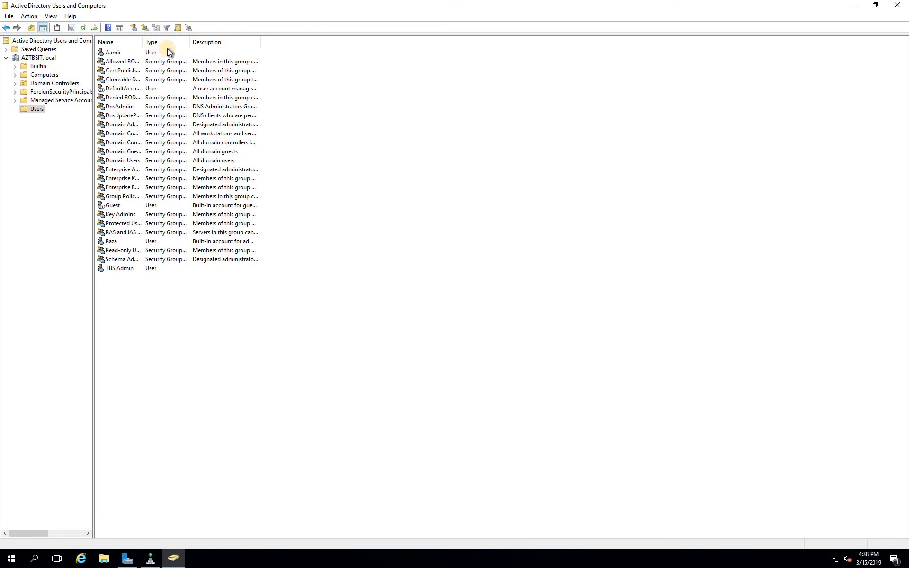
left_click(46, 59)
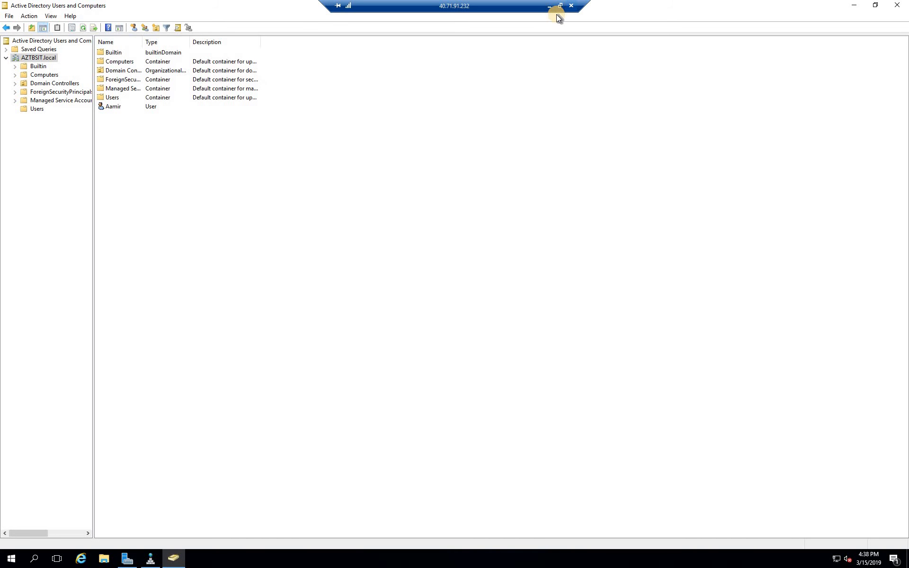
Switch to the Azure portal and open the DNS servers settings of the network interface attached to TBSAZDC1
left_click(548, 8)
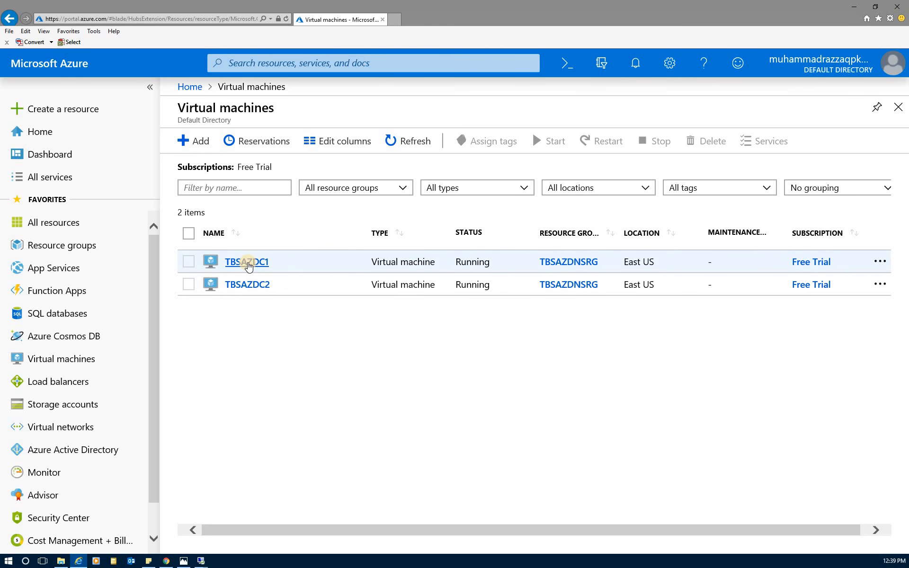
left_click(247, 263)
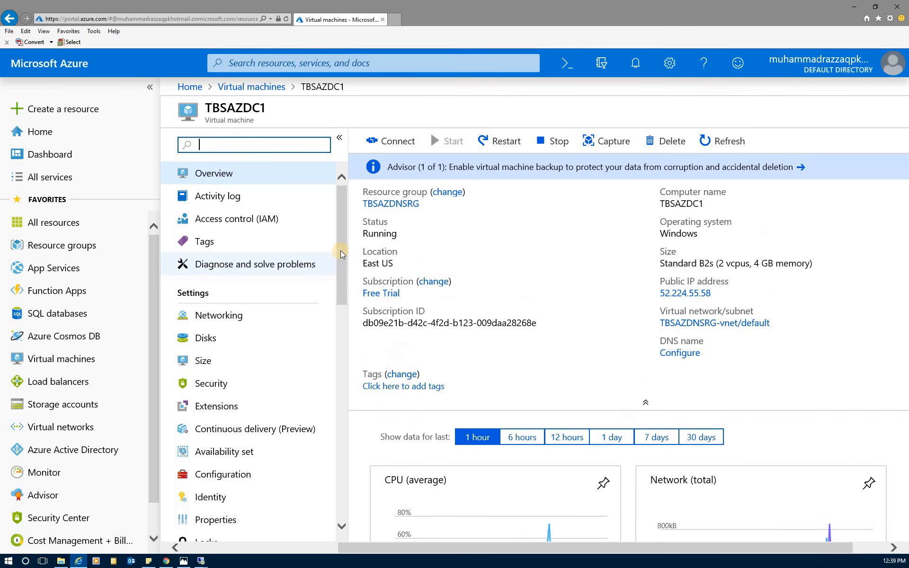
left_click(237, 317)
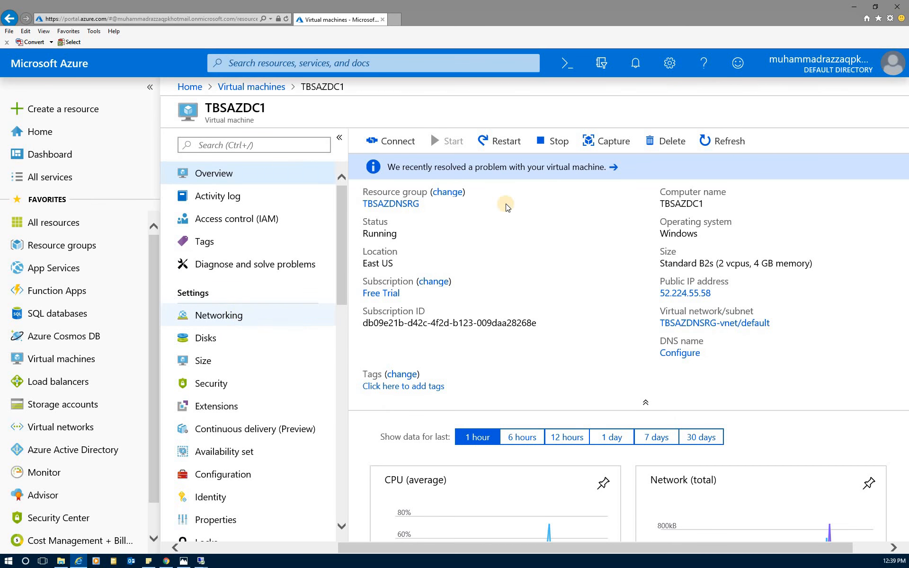
left_click(491, 174)
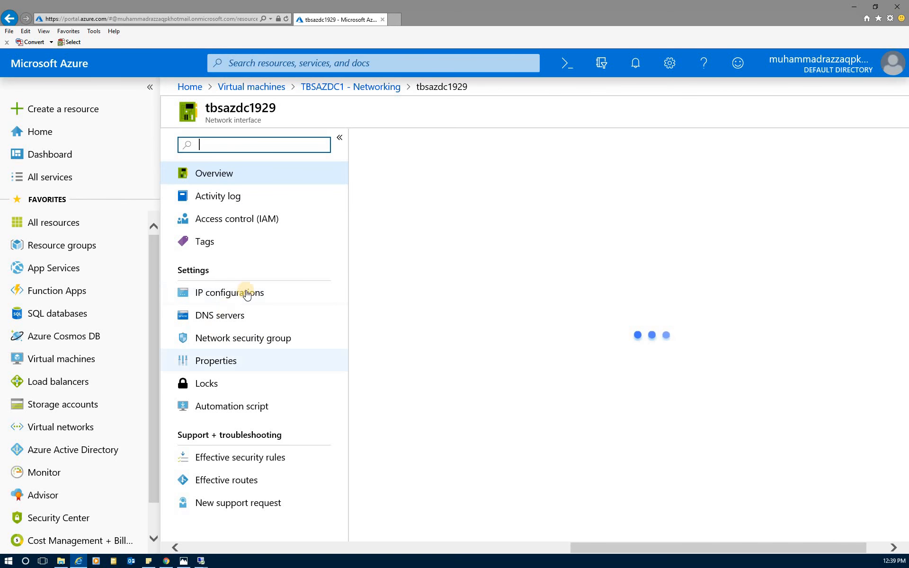
left_click(233, 316)
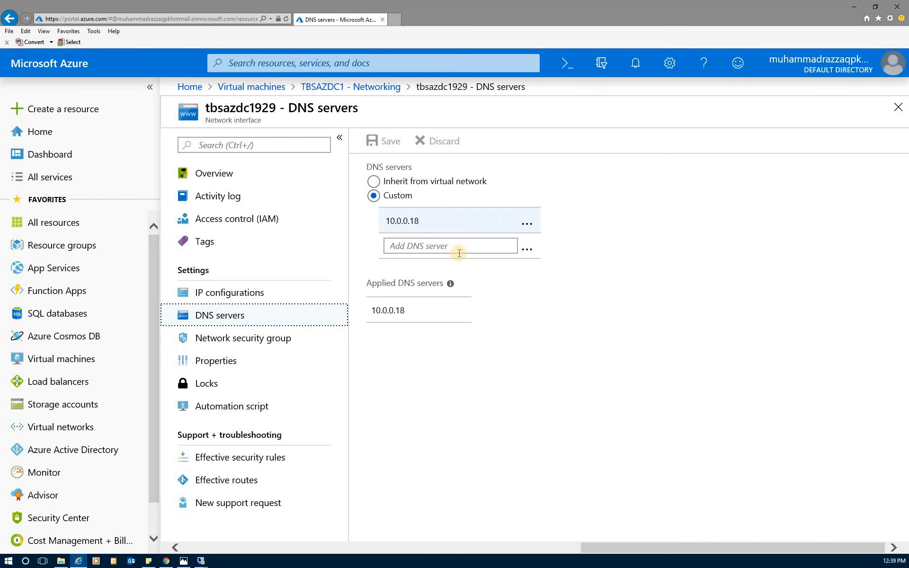
Add 10.0.0.19 as a second custom DNS server on TBSAZDC1's network interface and save the change
left_click(402, 247)
type("10")
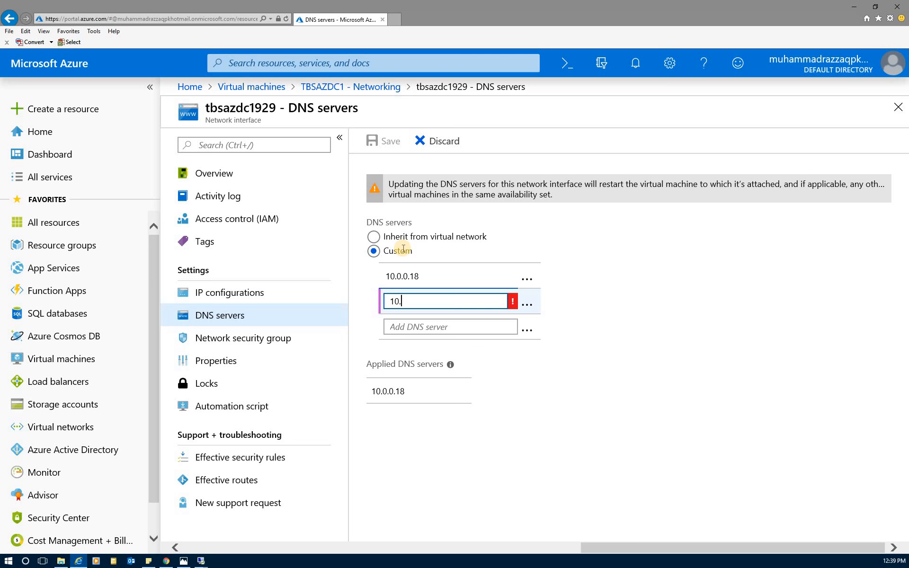
type(".0.0.19")
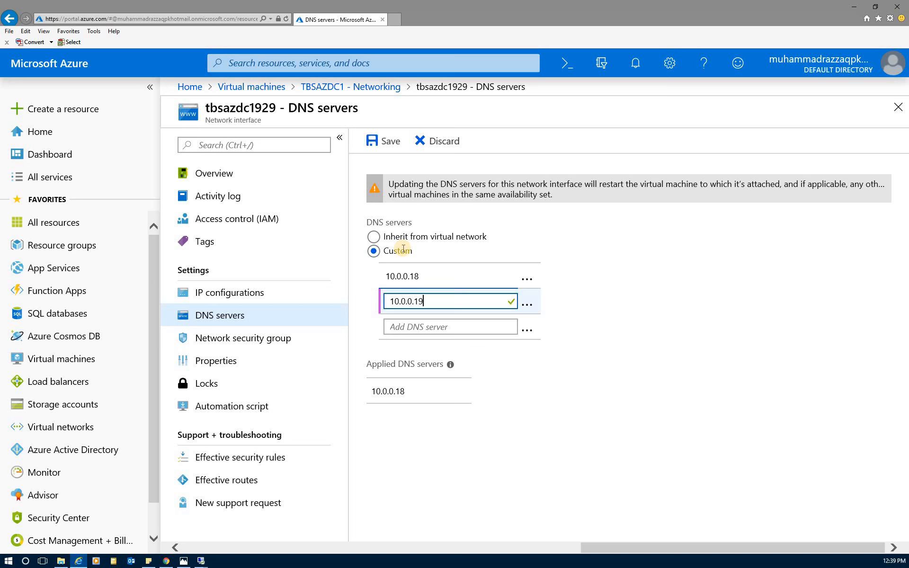
left_click(611, 283)
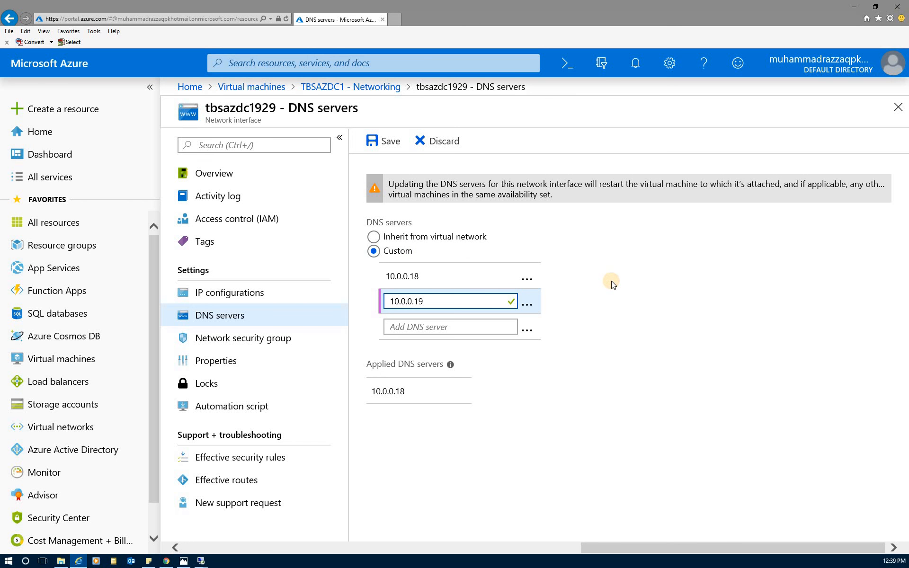
left_click(389, 143)
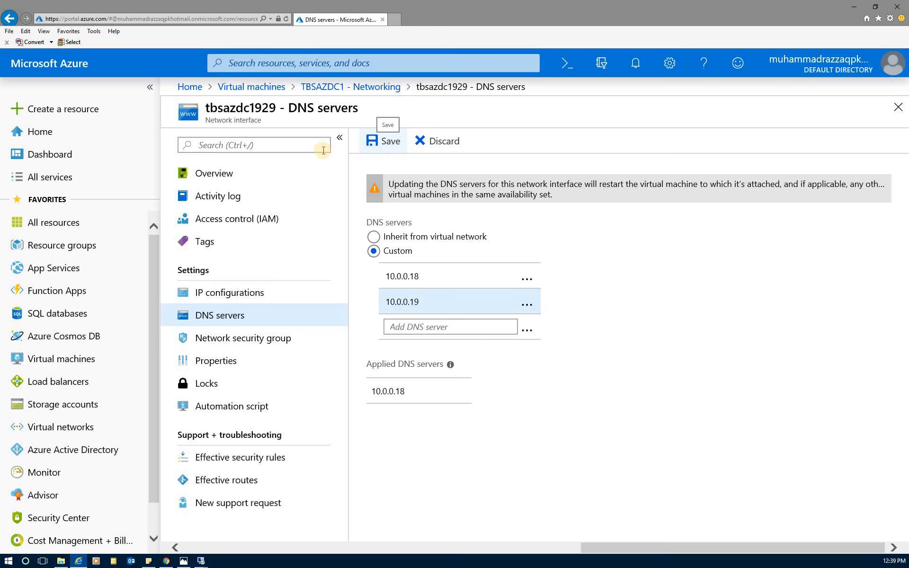
Return to the virtual machines list and open the DNS servers settings of the network interface attached to TBSAZDC2
left_click(262, 90)
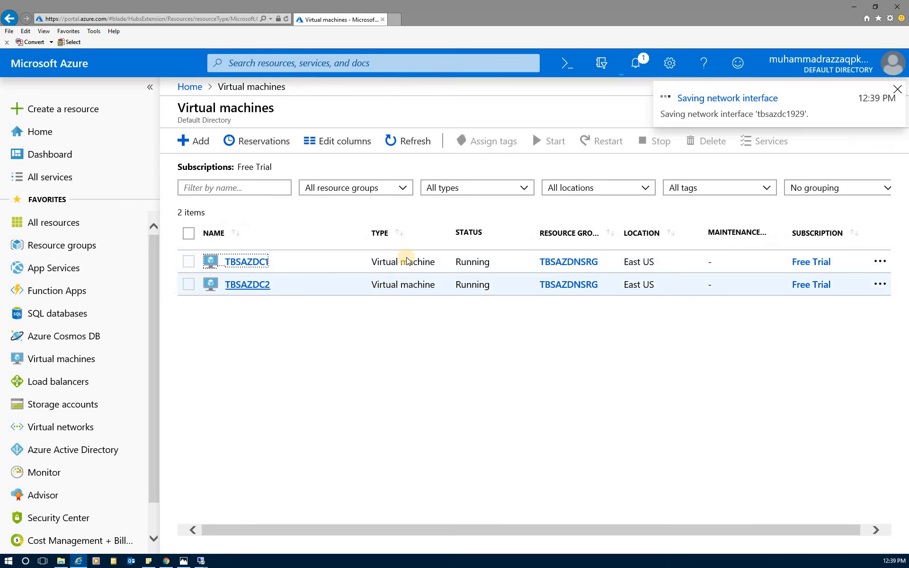
left_click(247, 284)
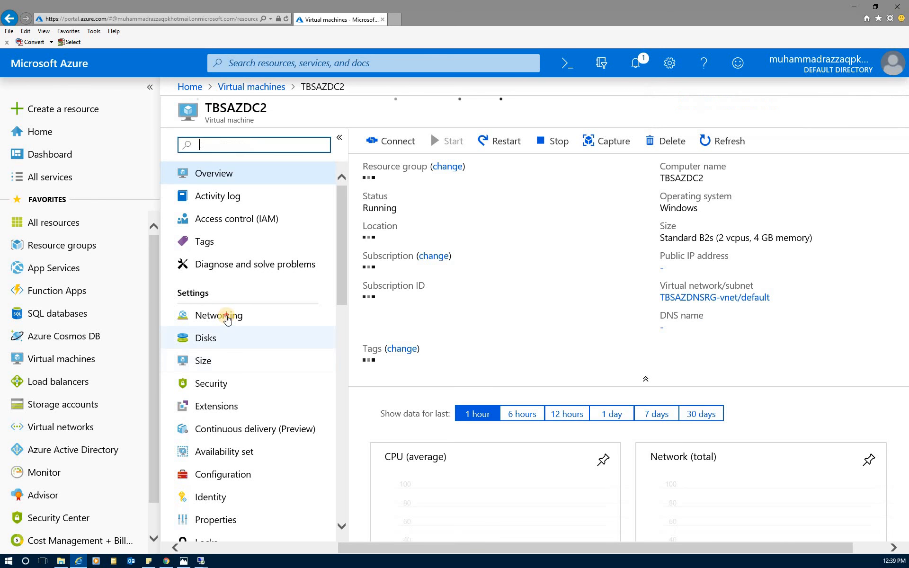
left_click(232, 315)
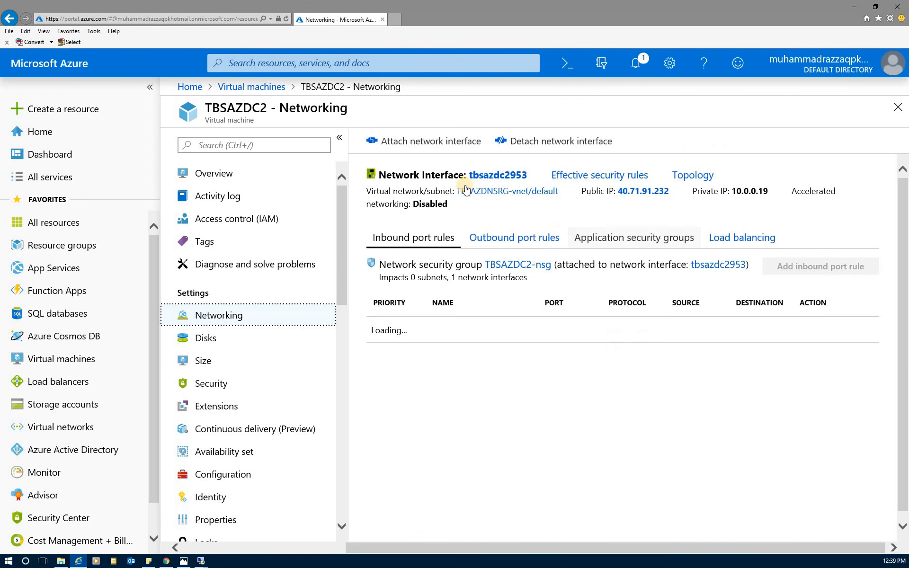
left_click(492, 176)
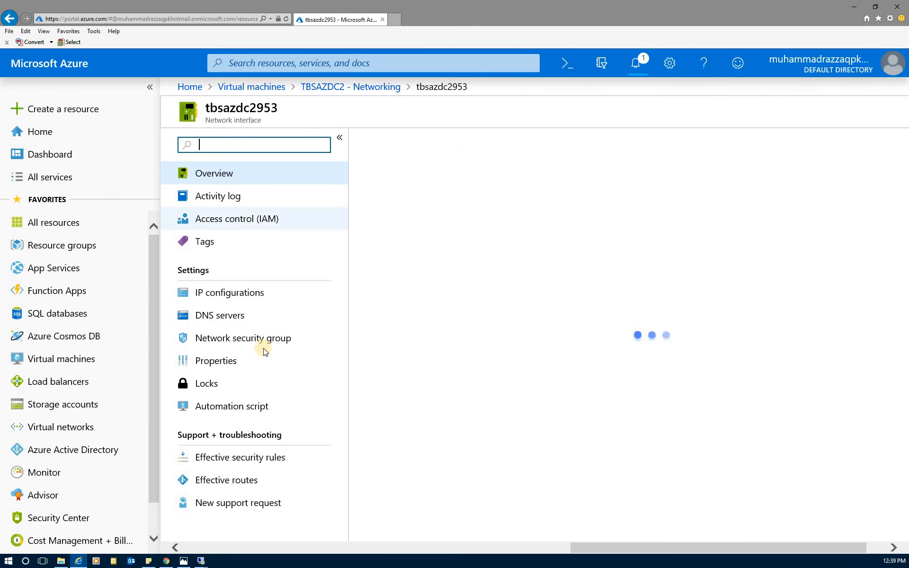
left_click(236, 316)
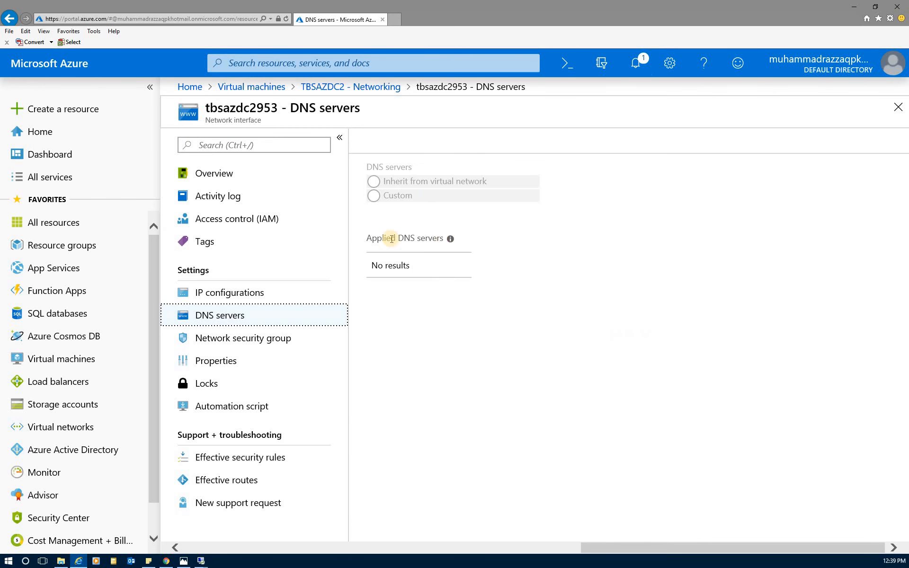
Add 10.0.0.19 as a second custom DNS server on TBSAZDC2's network interface and save the change
left_click(419, 253)
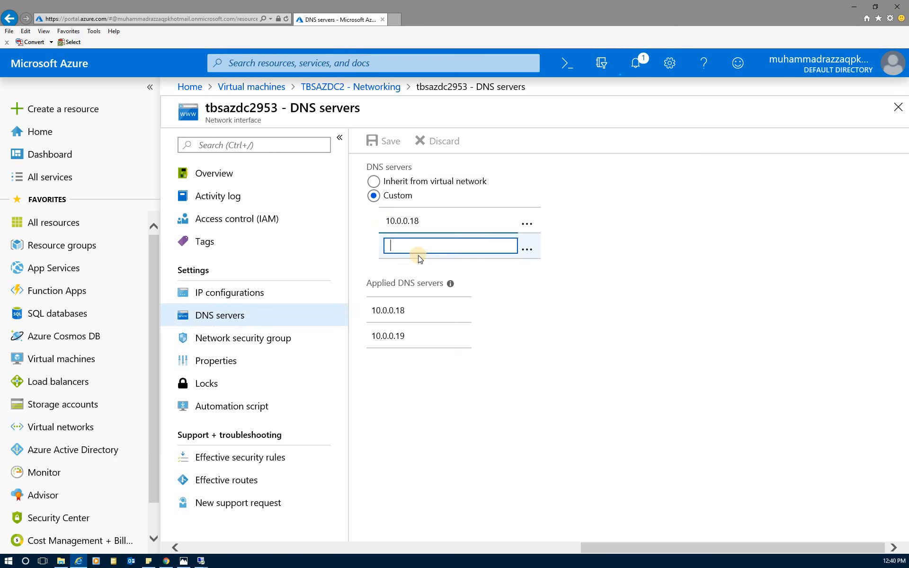
type("10")
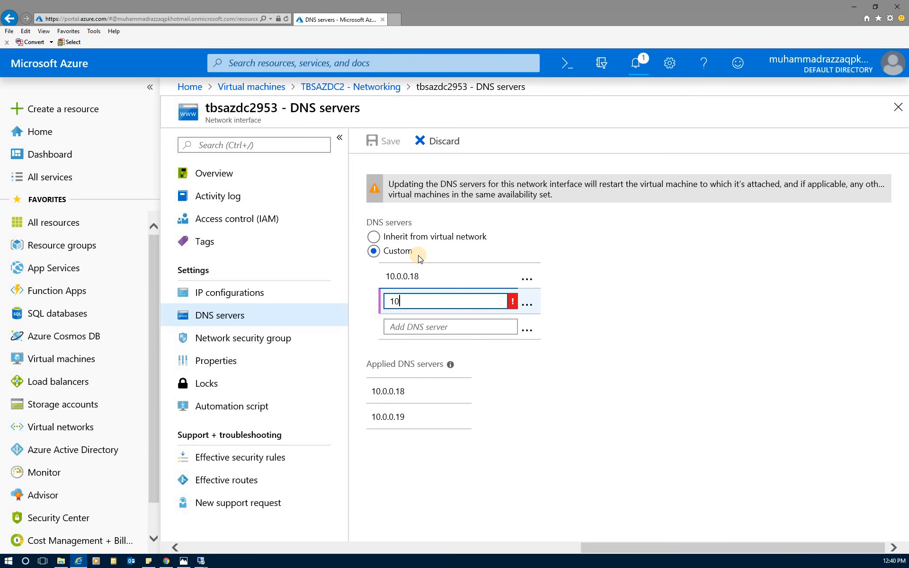
type(".0.0.19")
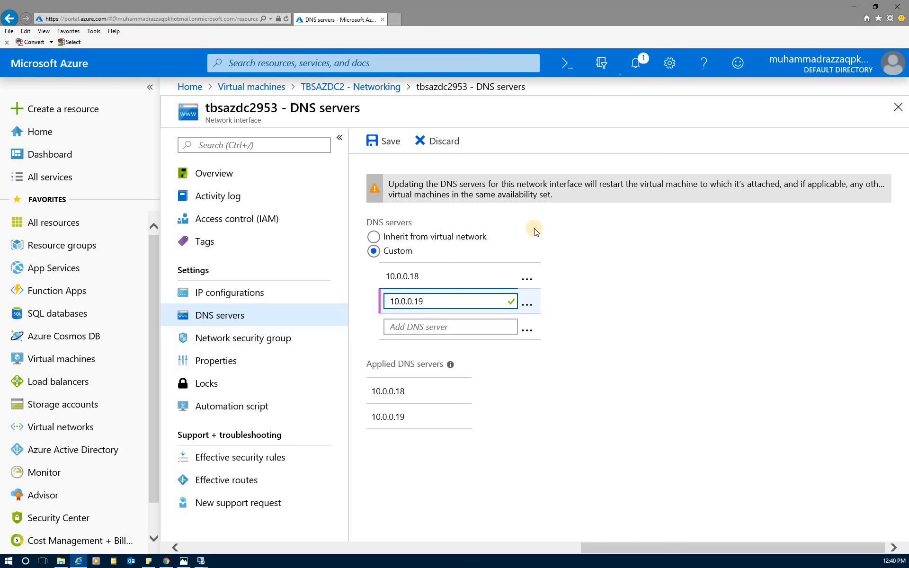
left_click(386, 141)
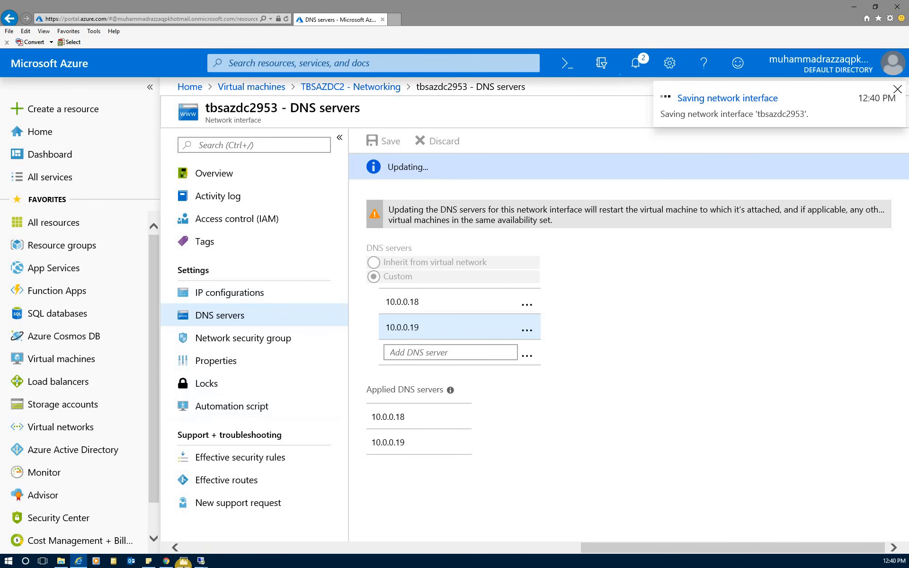
Switch to the Photos app and review the tutorial outline for adding a second domain controller in Azure
left_click(183, 562)
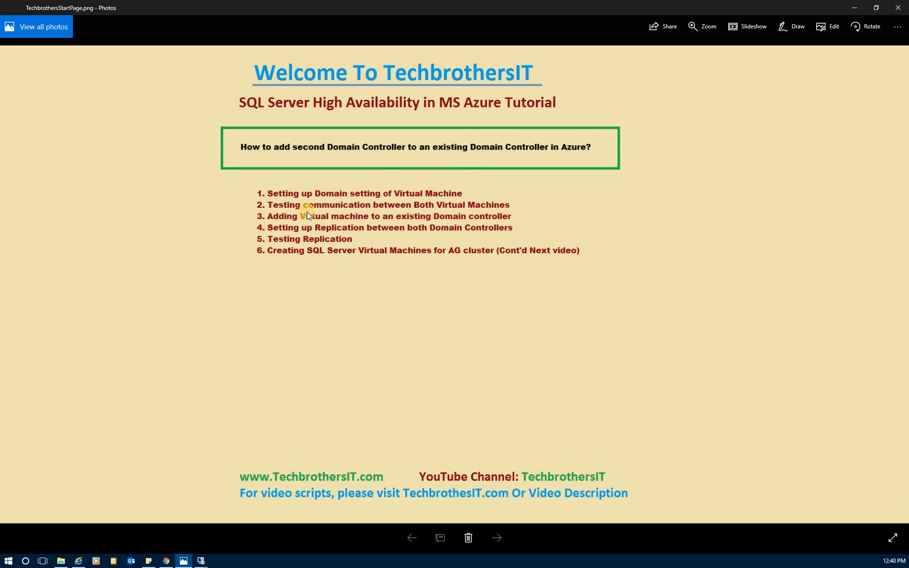